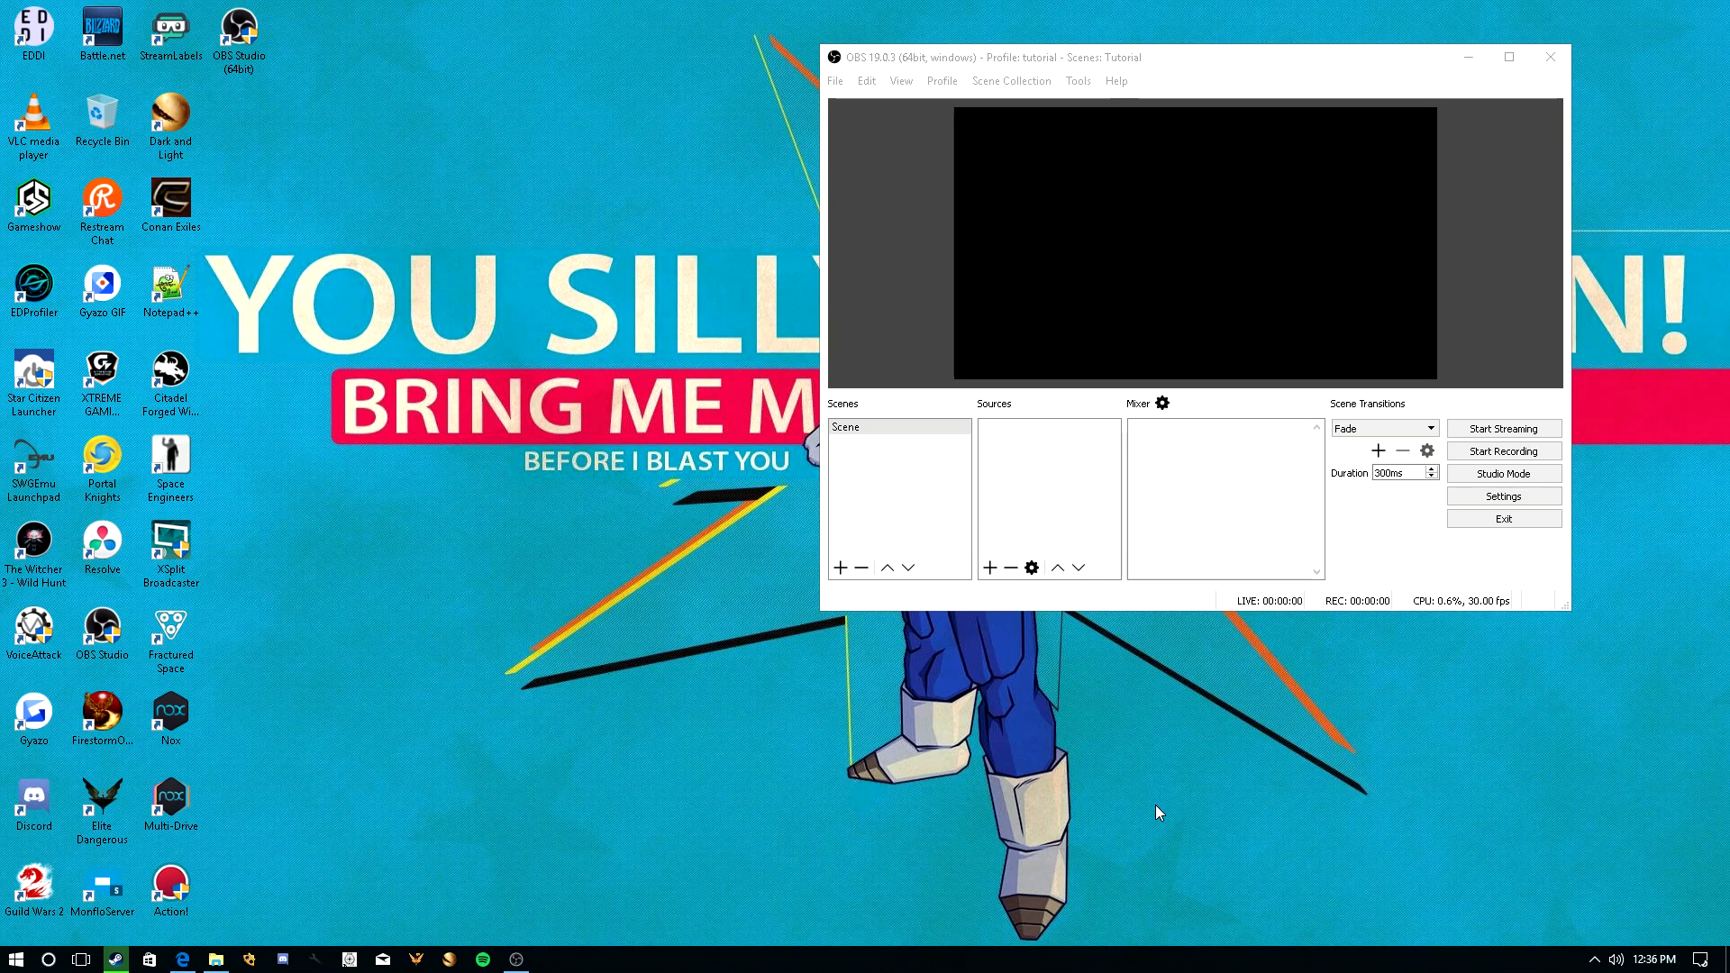
{"action": "left_click", "coordinate": [1654, 959]}
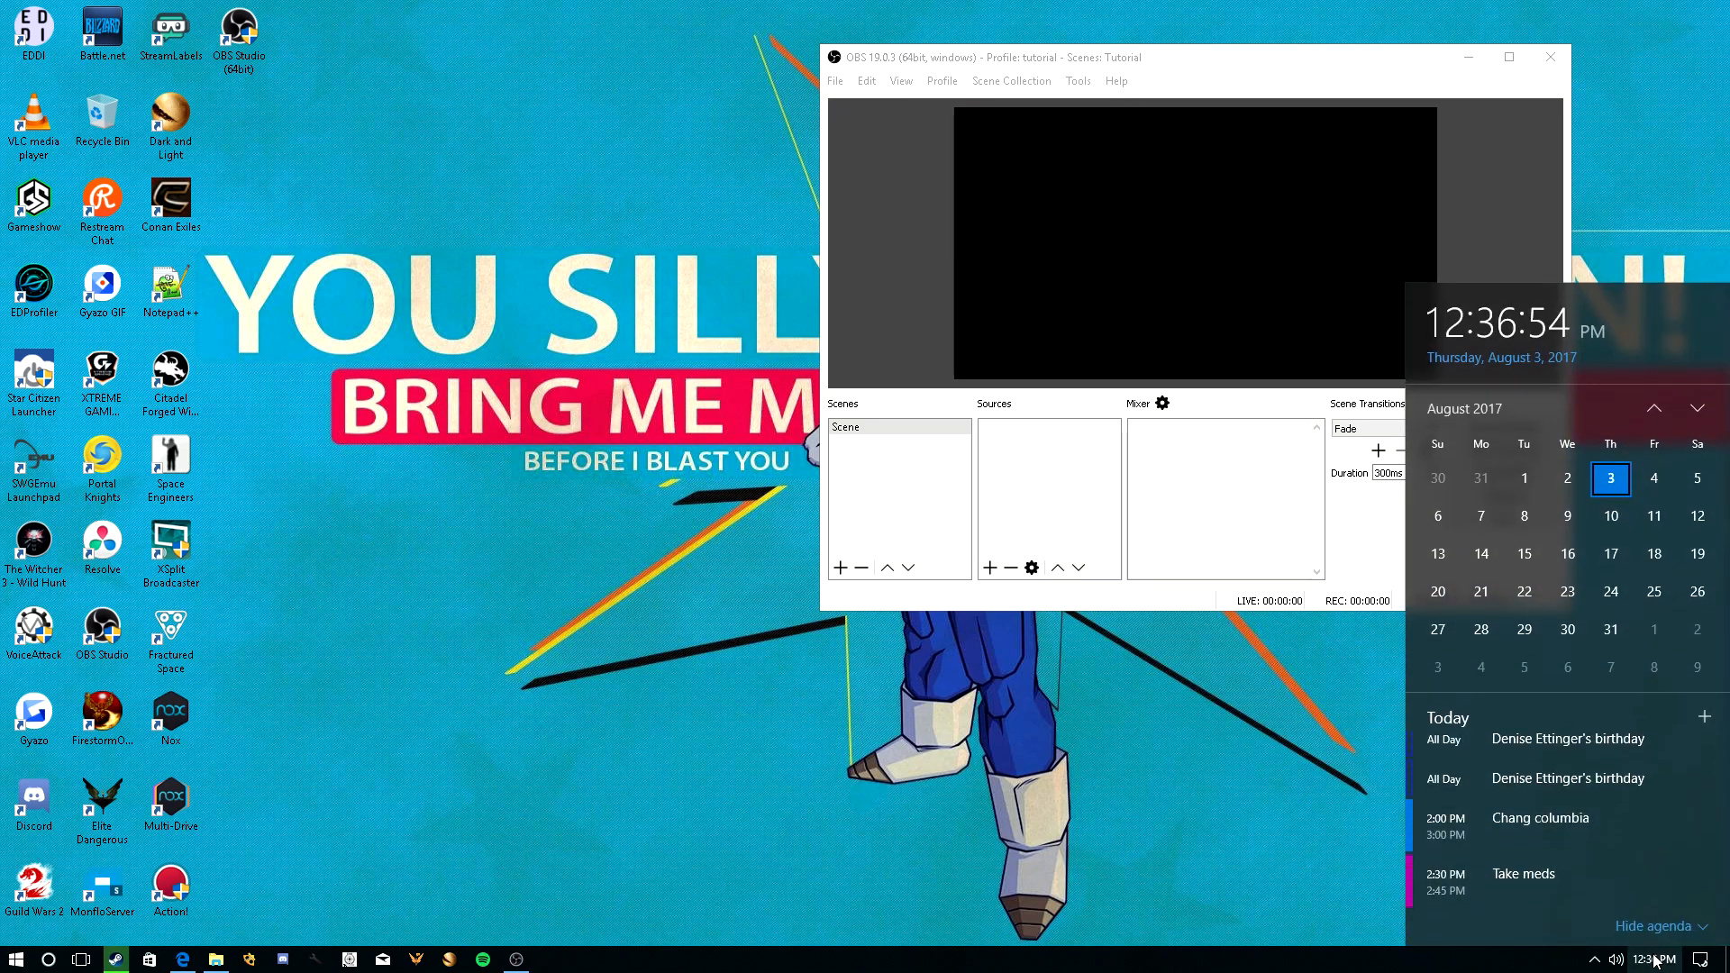
{"action": "left_click", "coordinate": [1654, 960]}
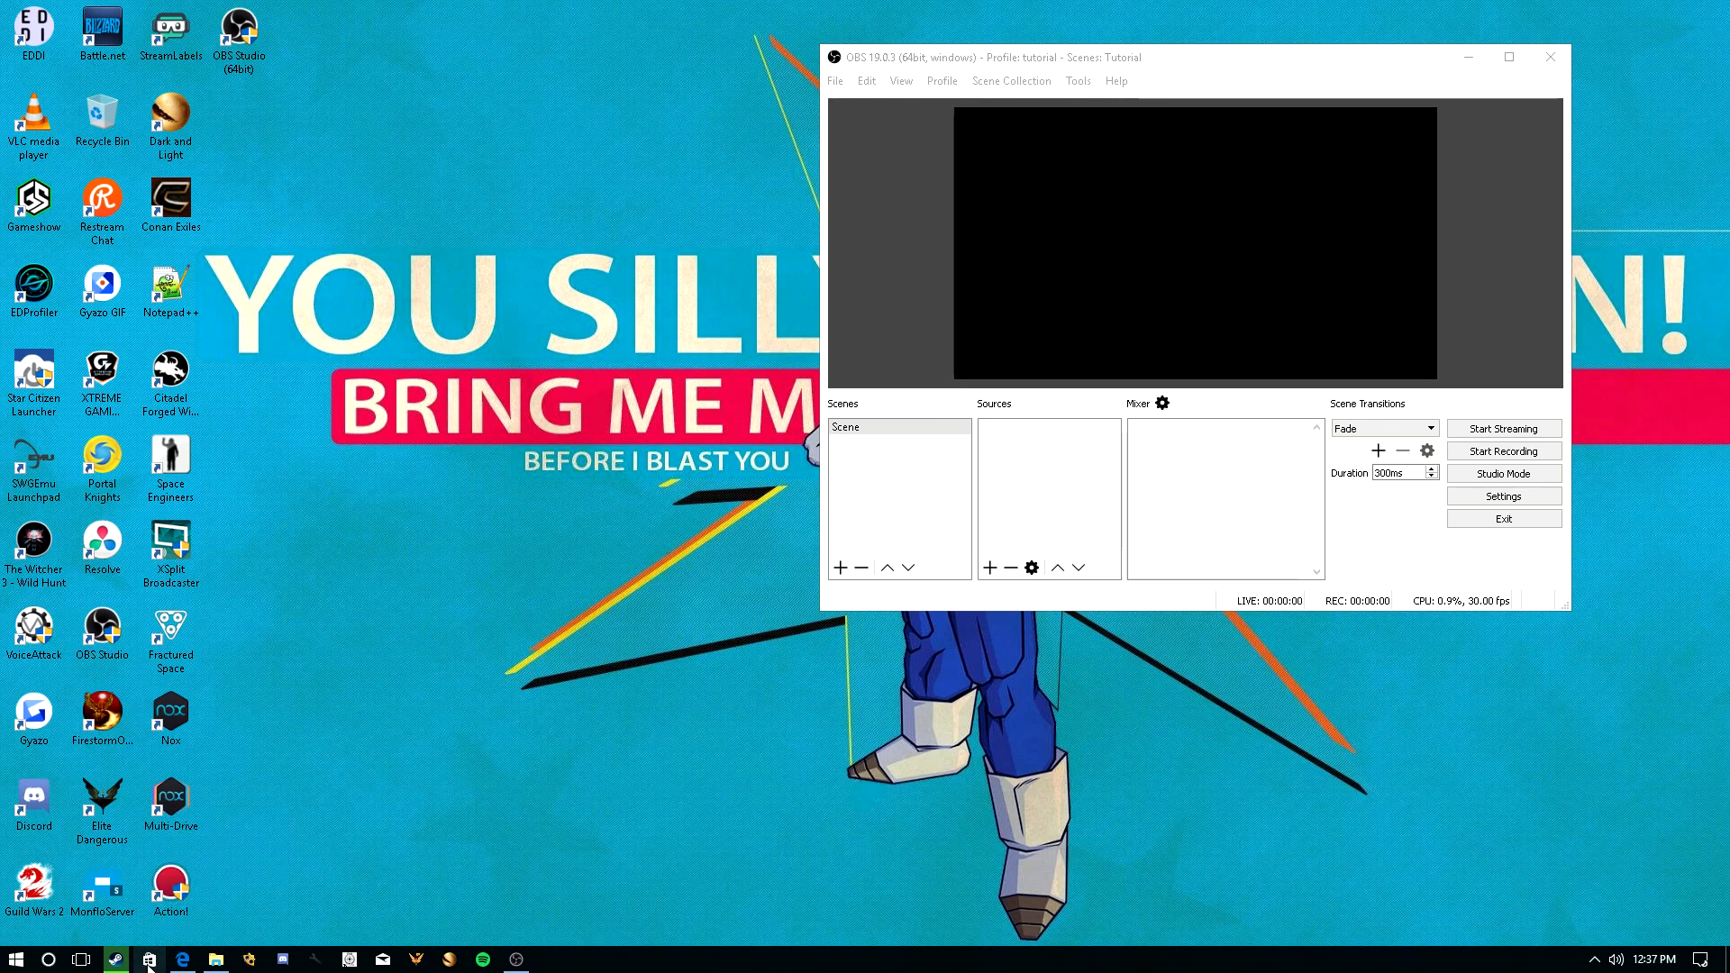
Switch to the Edge browser and view the OBS Studio download page at obsproject.com.
{"action": "left_click", "coordinate": [183, 958]}
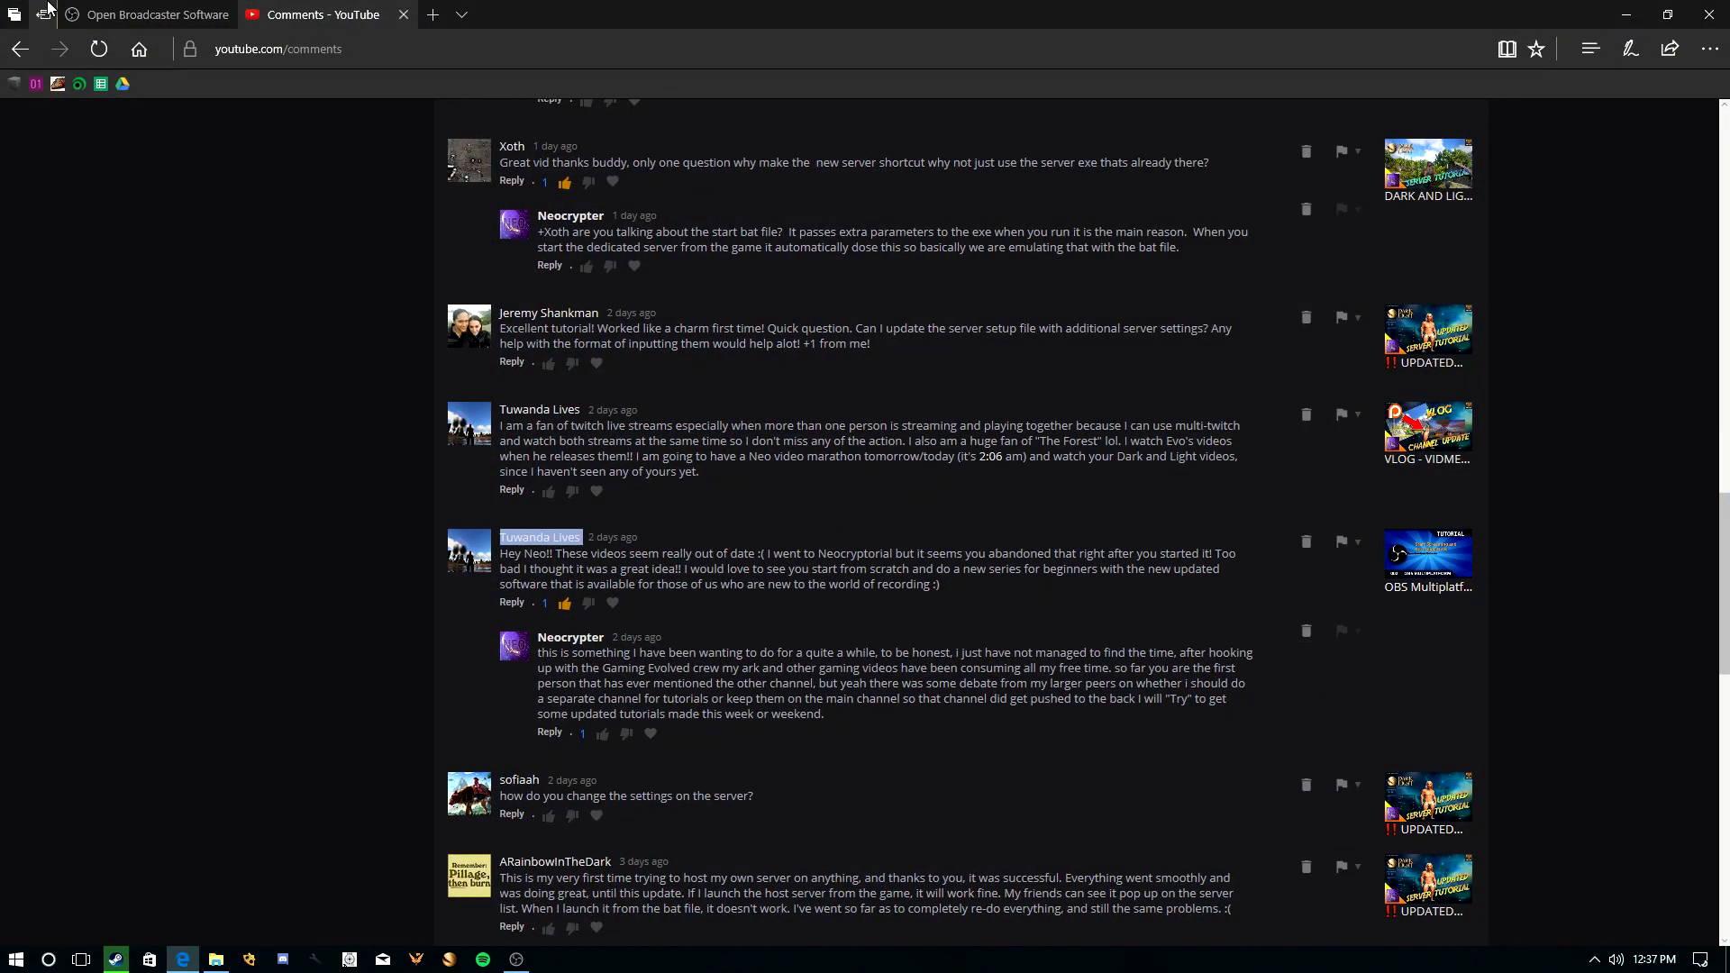
{"action": "left_click", "coordinate": [148, 15]}
{"action": "mouse_move", "coordinate": [311, 19]}
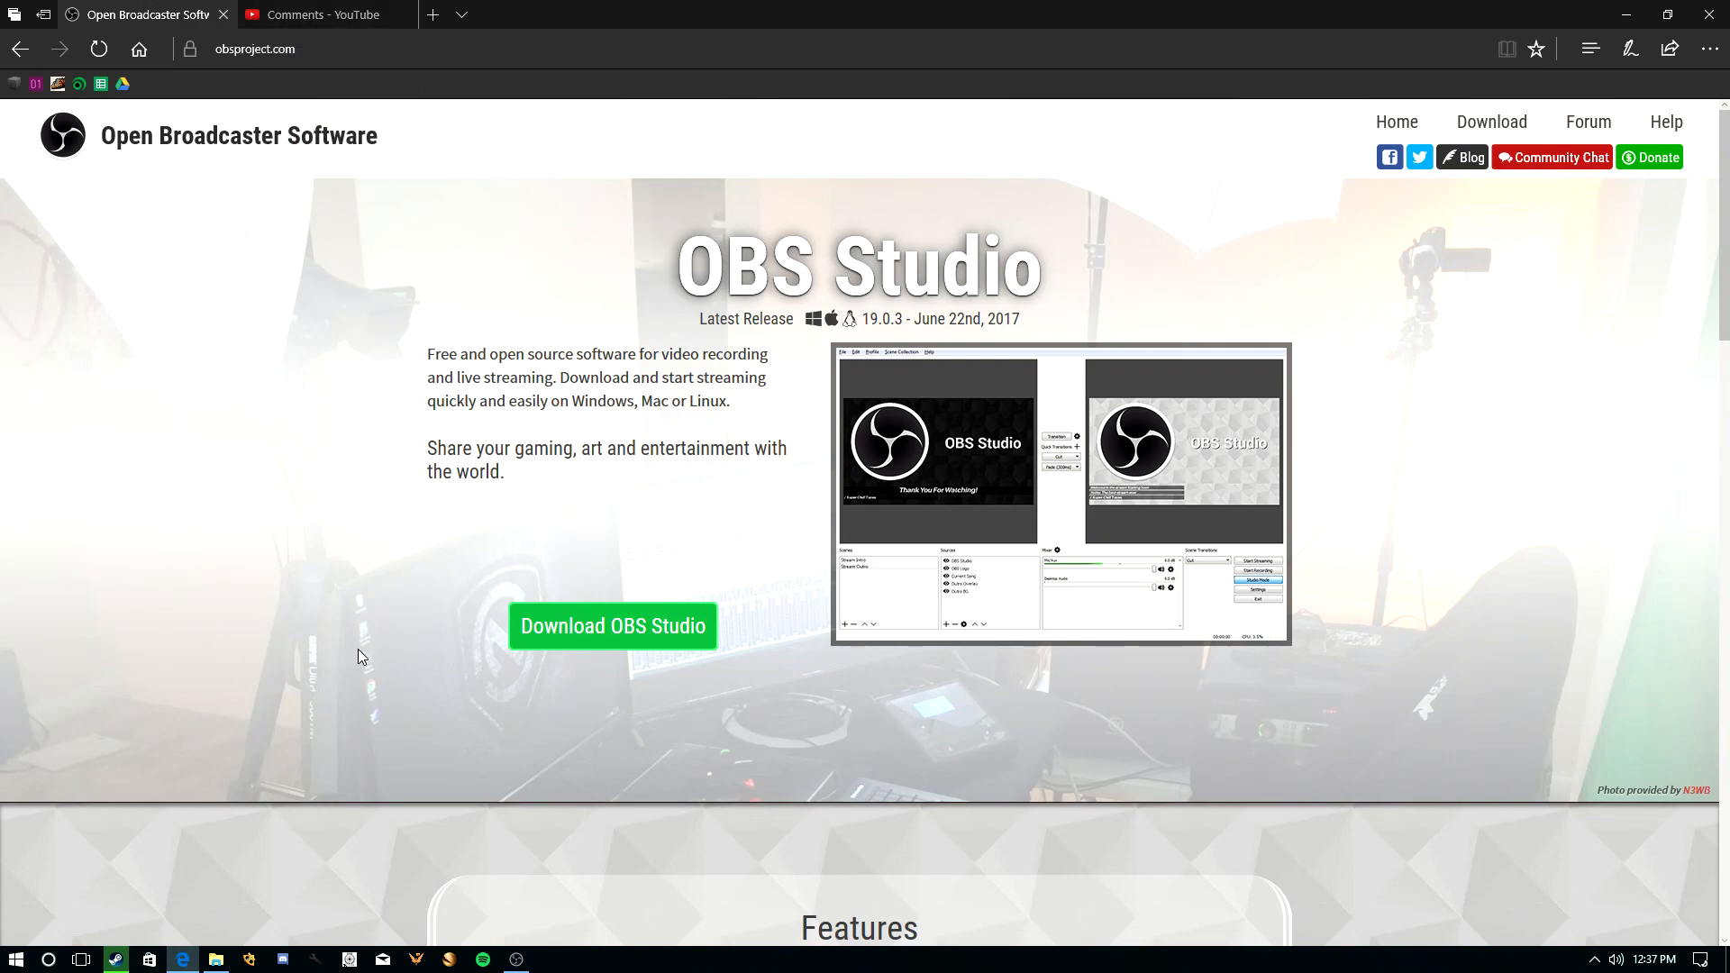
{"action": "left_click", "coordinate": [292, 50]}
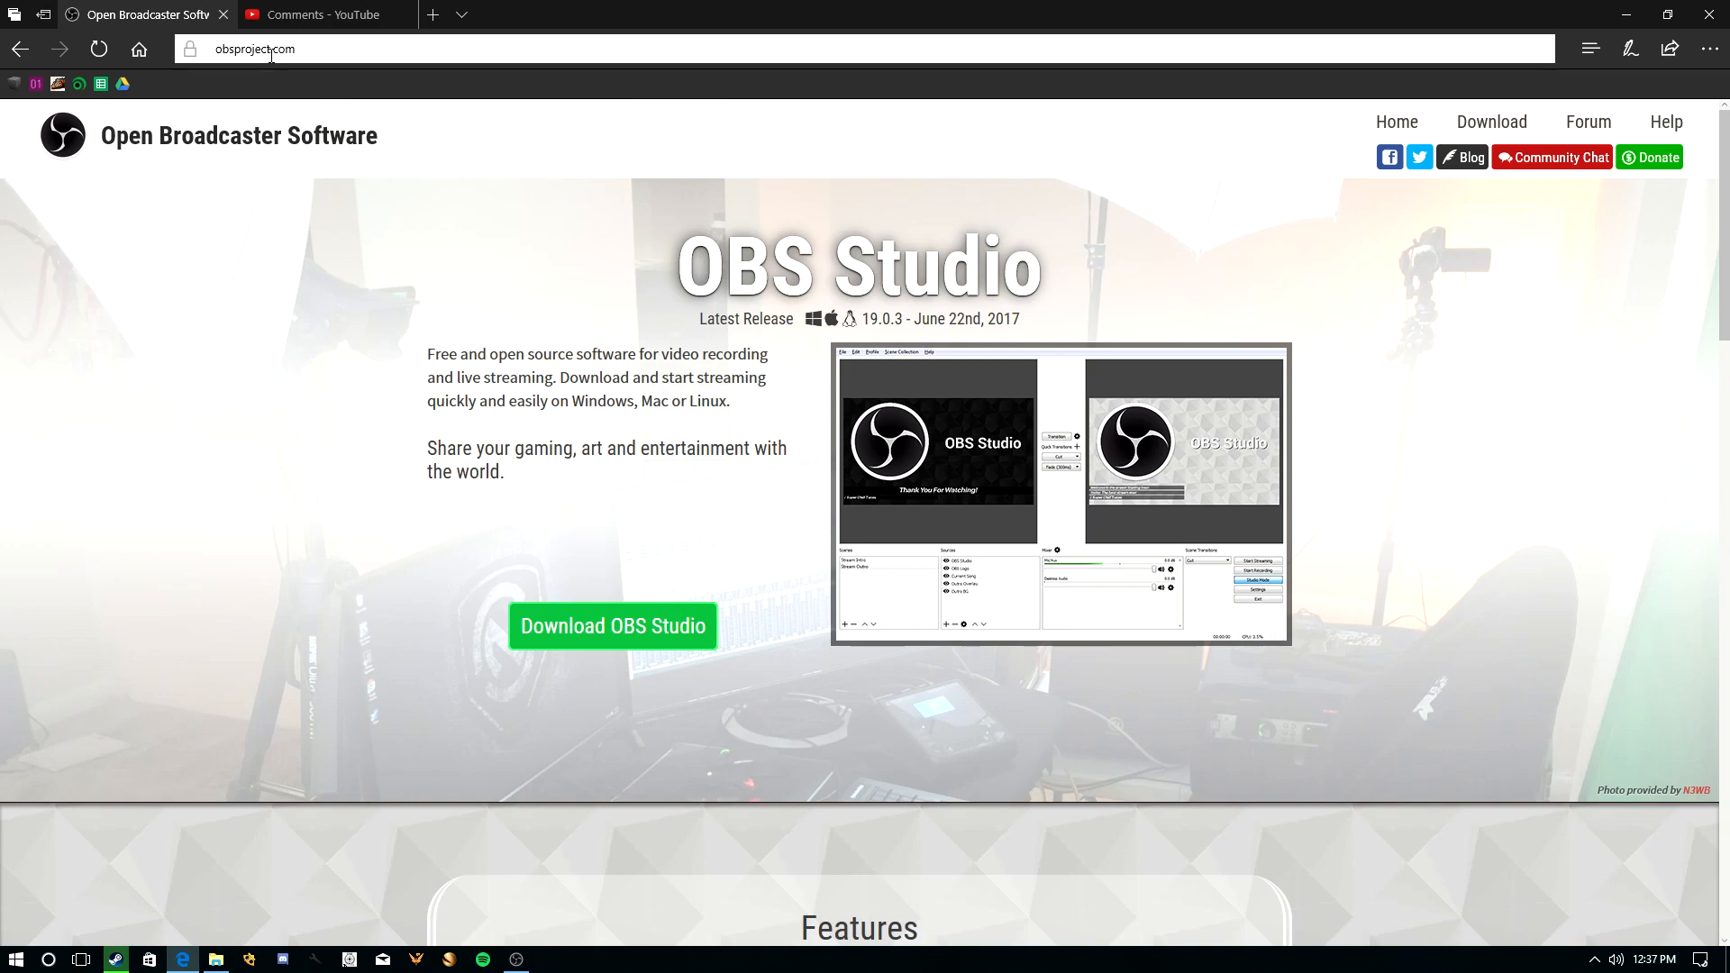
{"action": "left_click", "coordinate": [133, 383]}
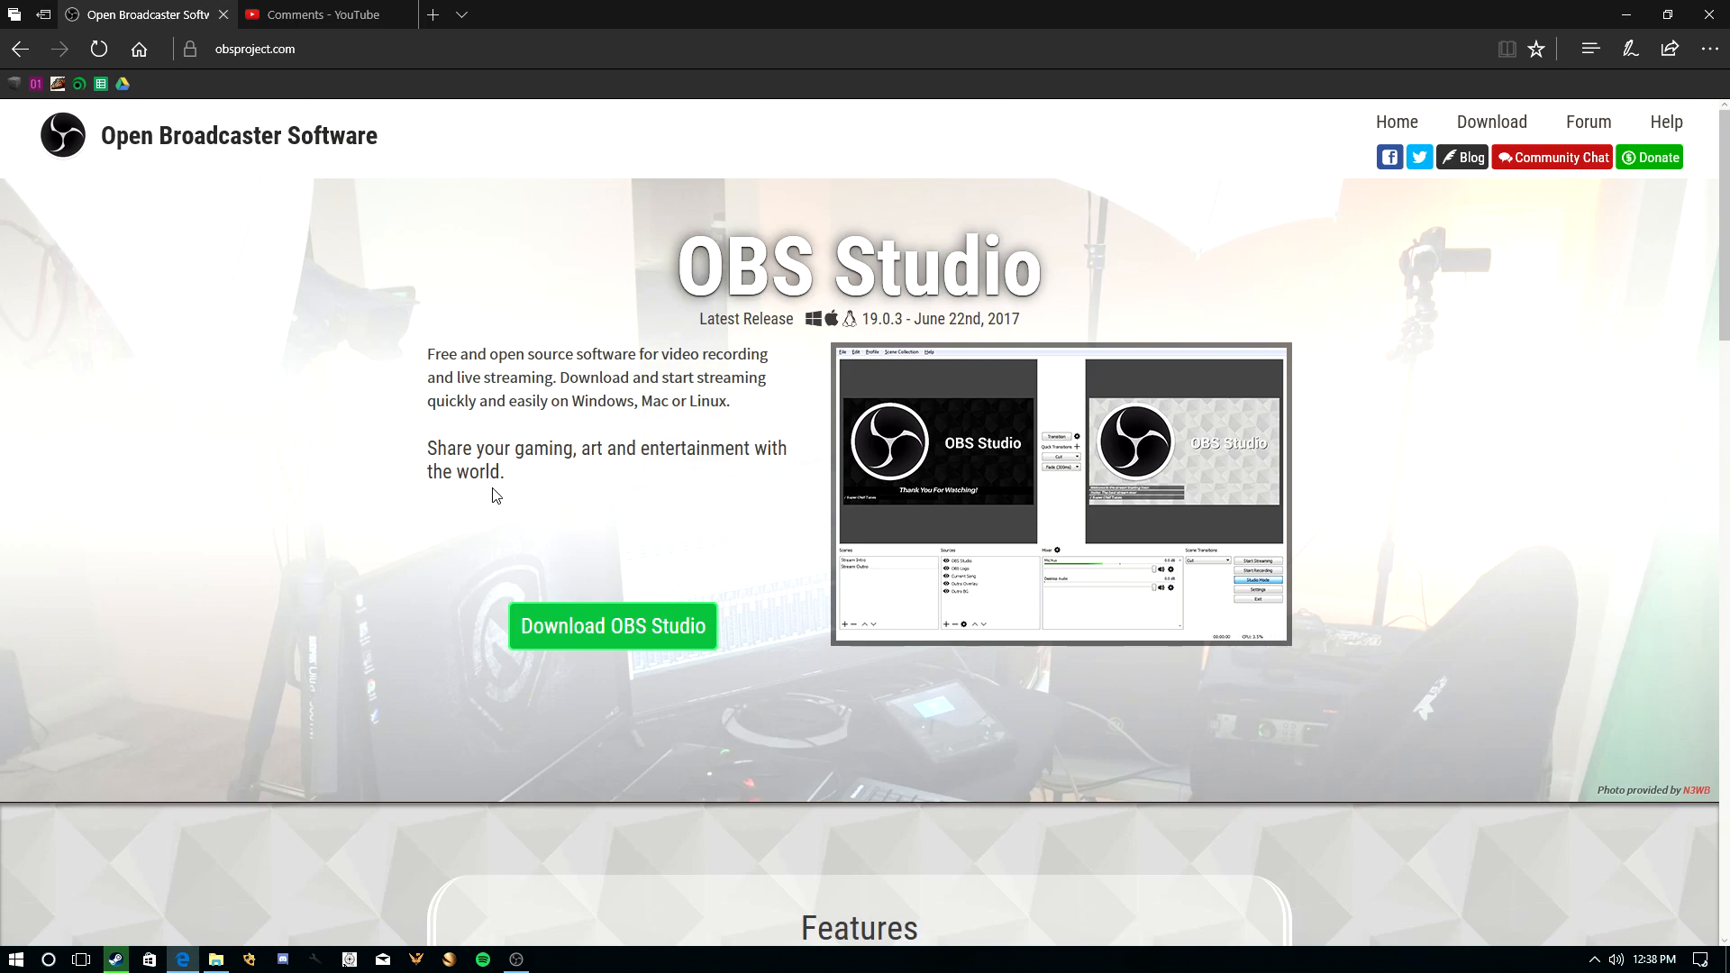
{"action": "scroll", "coordinate": [593, 572], "scroll_direction": "down", "scroll_amount": 1}
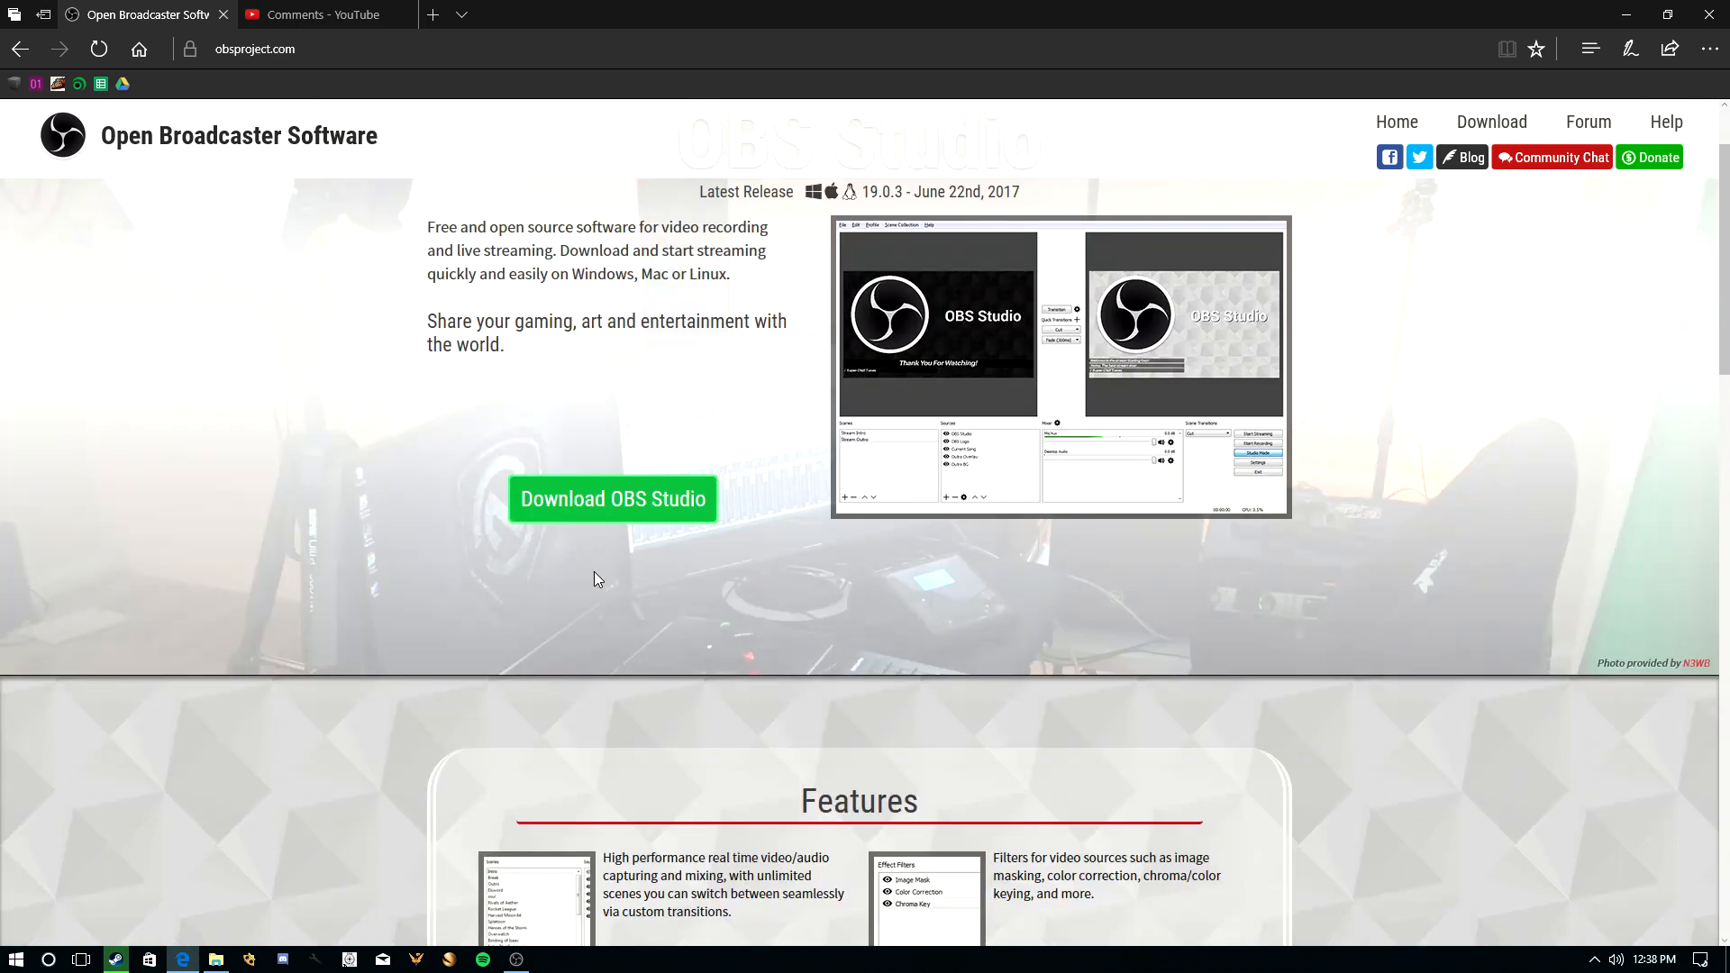
{"action": "scroll", "coordinate": [596, 555], "scroll_direction": "up", "scroll_amount": 1}
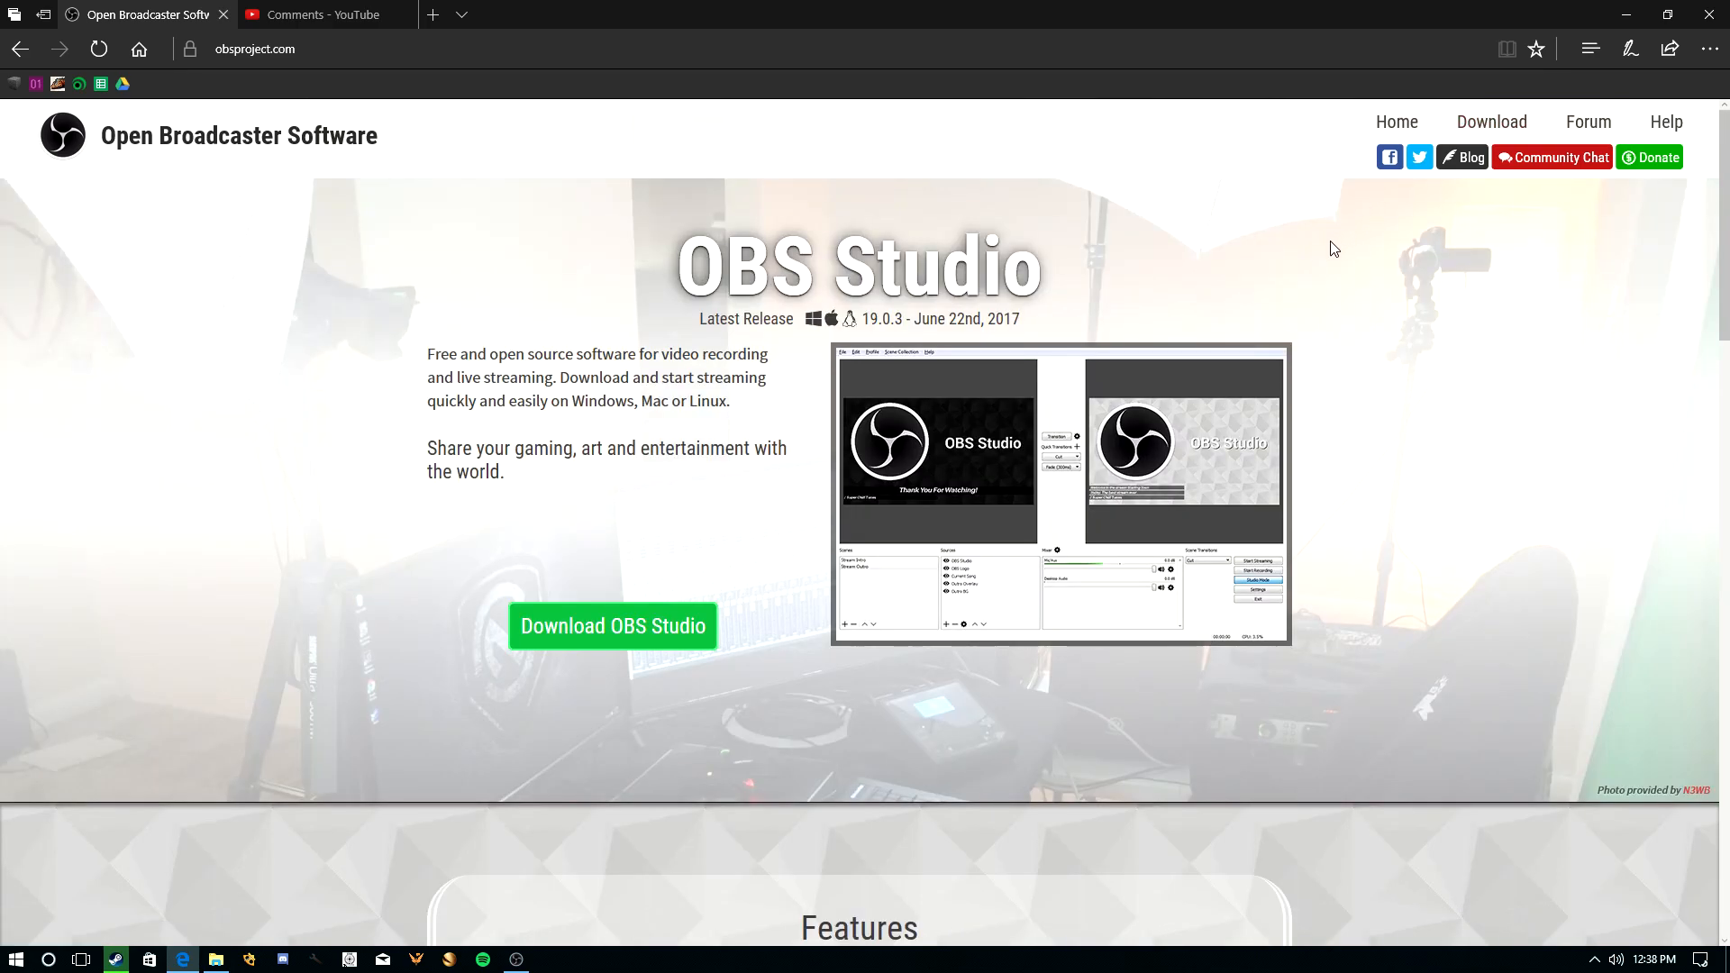
Look through the OBS forum's support and resource sections, return to the home page and minimize the browser.
{"action": "left_click", "coordinate": [1569, 126]}
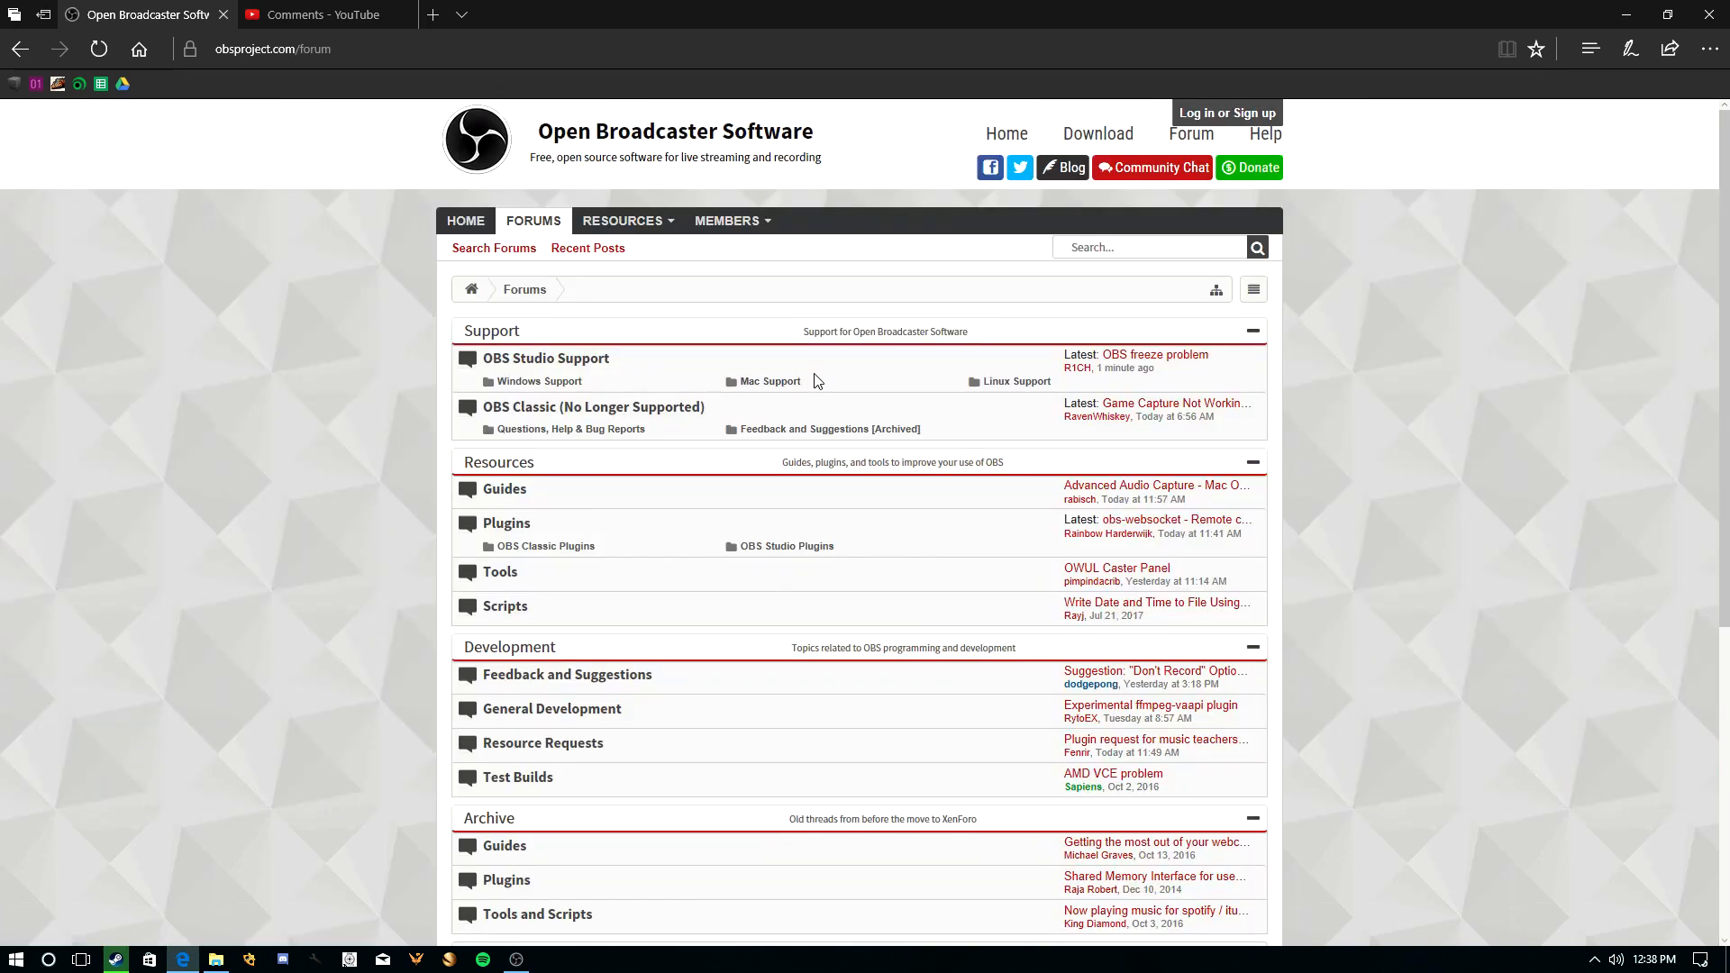
{"action": "scroll", "coordinate": [416, 587], "scroll_direction": "down", "scroll_amount": 6}
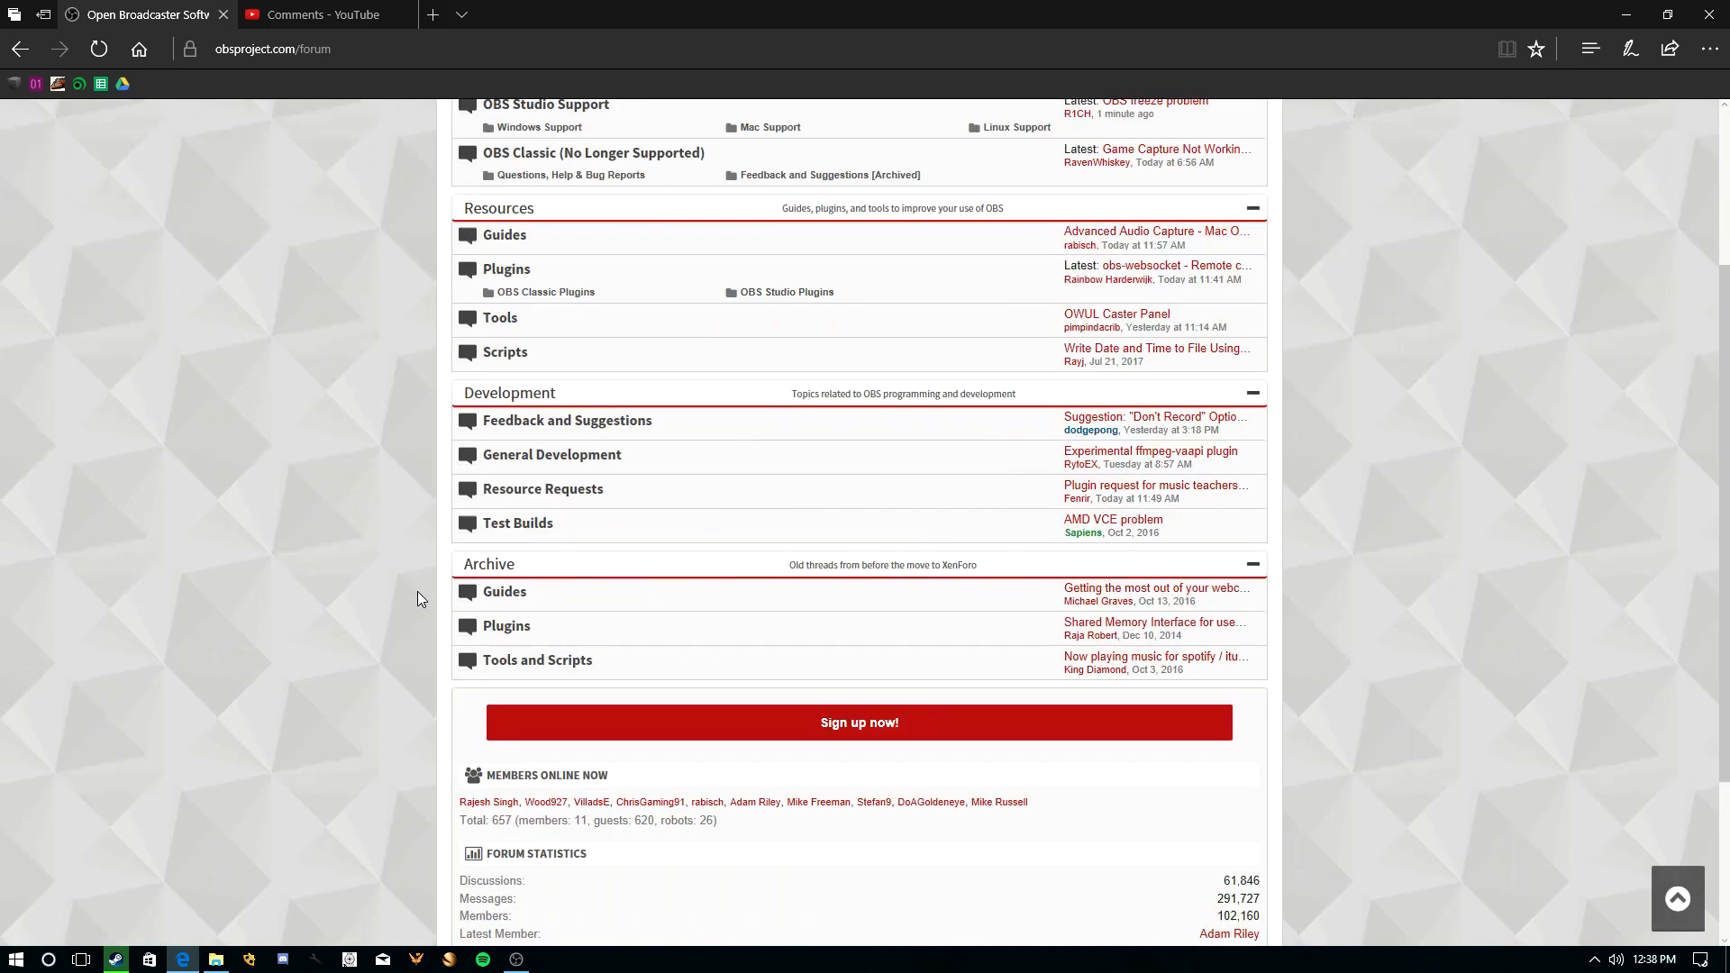
{"action": "scroll", "coordinate": [426, 609], "scroll_direction": "up", "scroll_amount": 6}
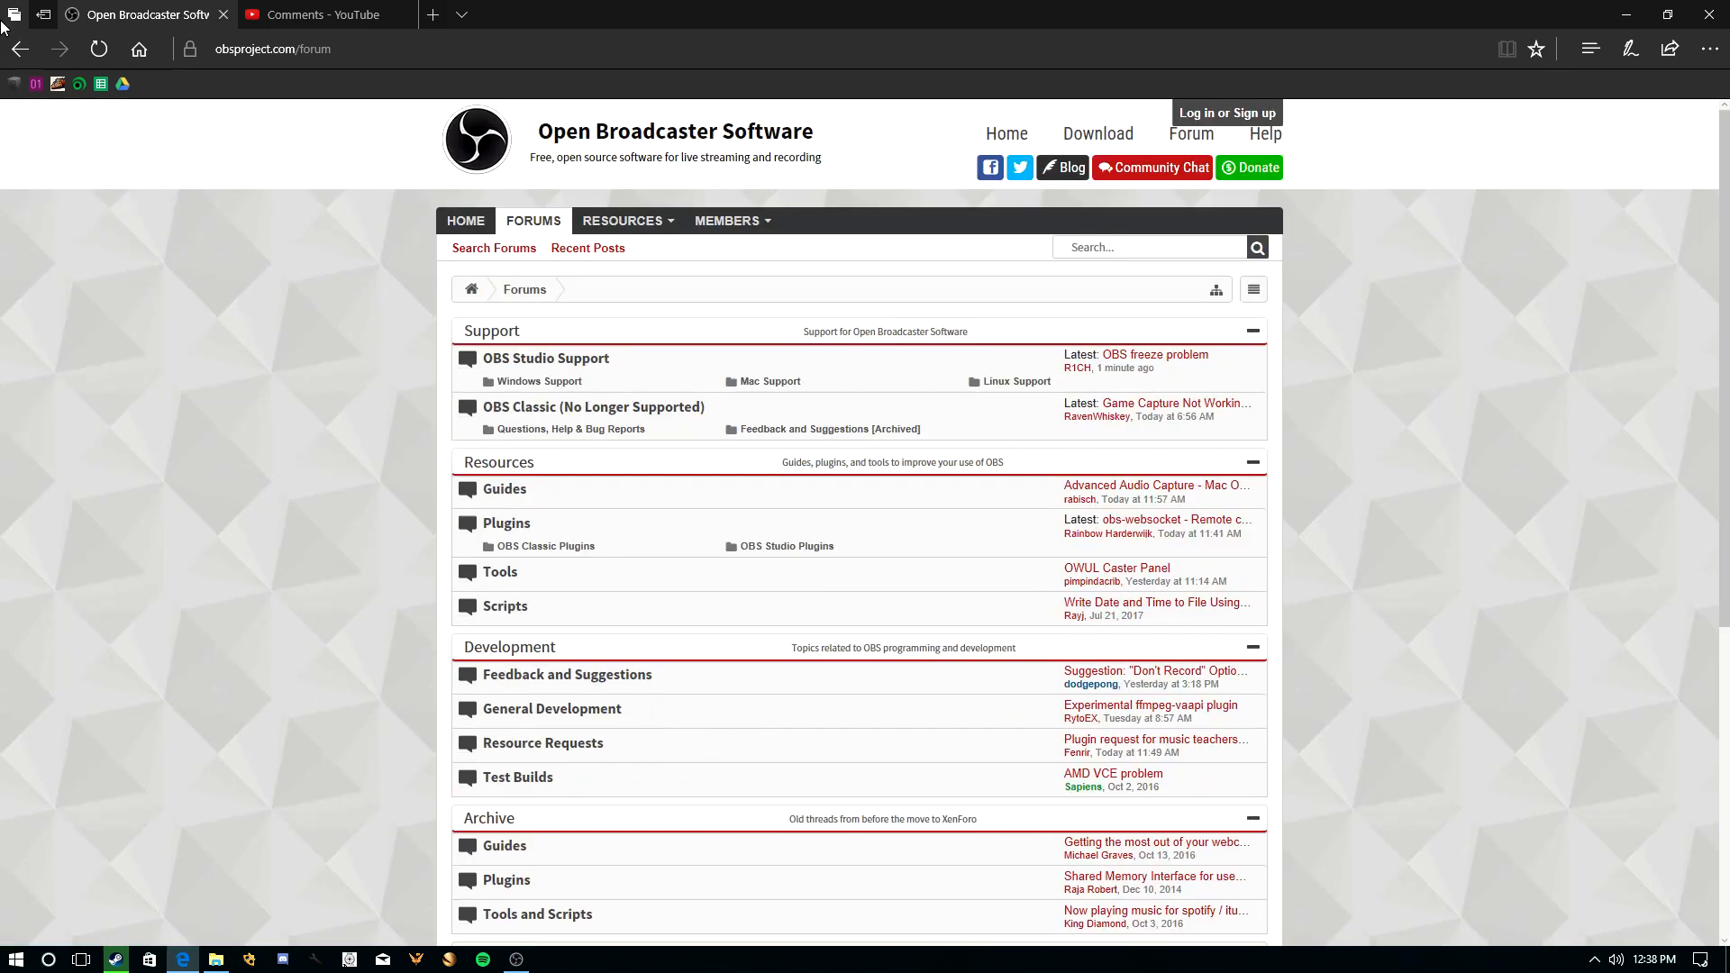
{"action": "left_click", "coordinate": [18, 60]}
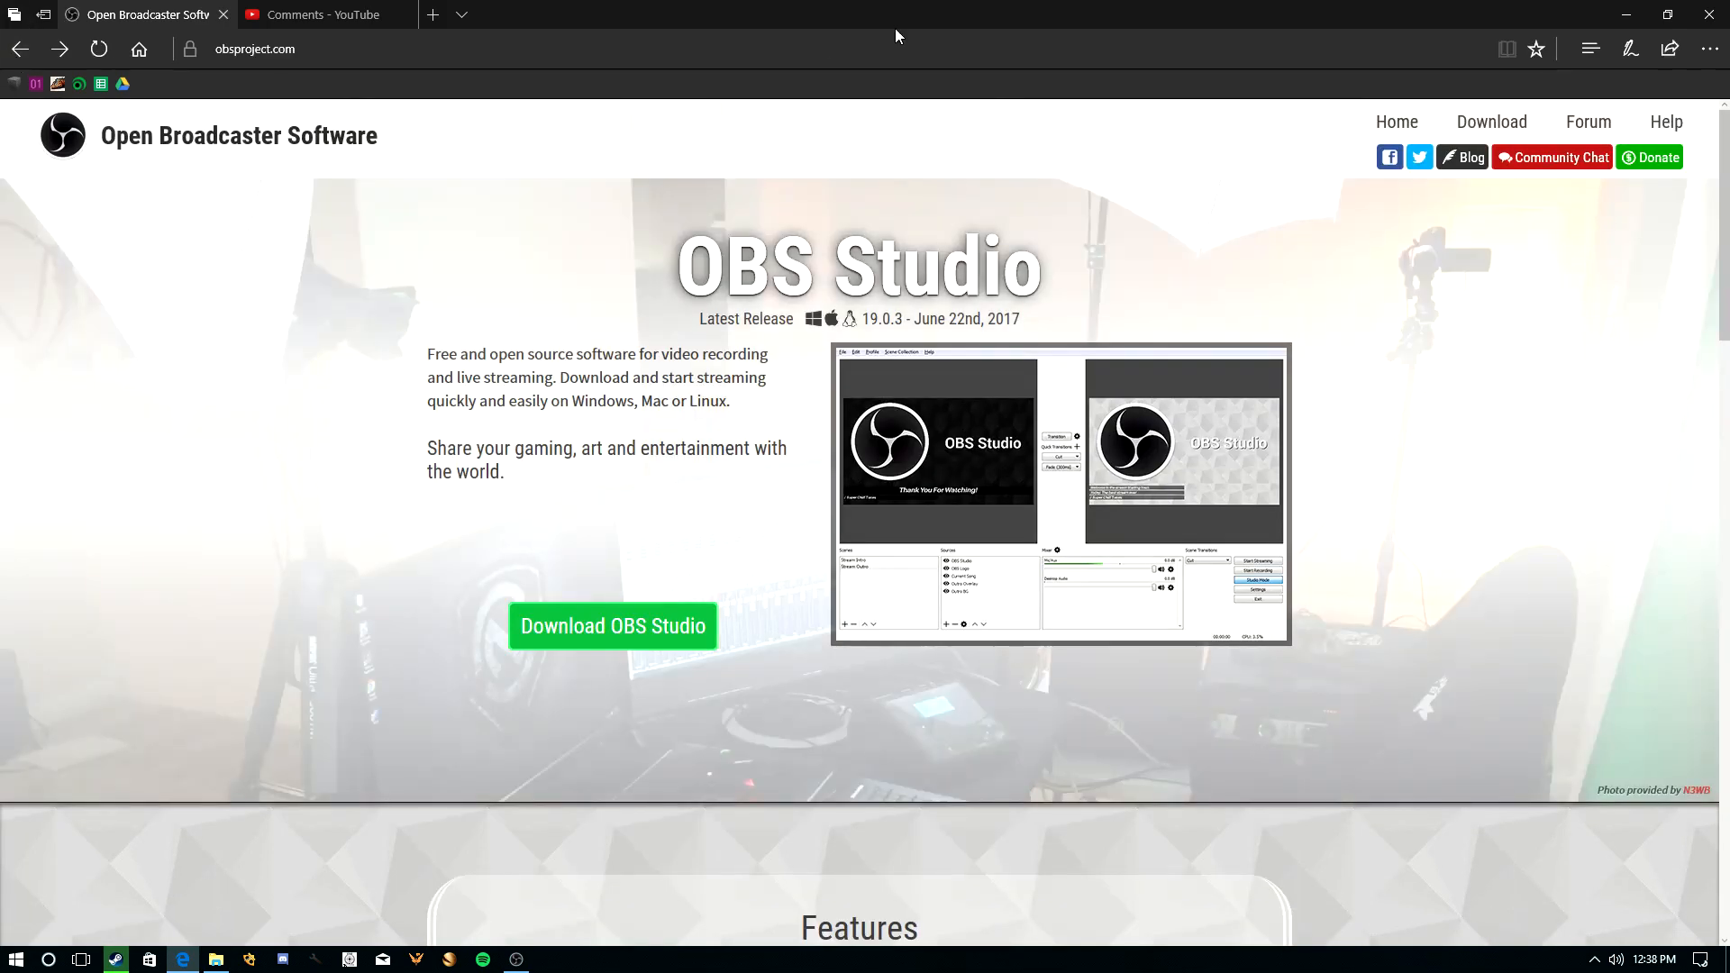
{"action": "left_click", "coordinate": [1626, 15]}
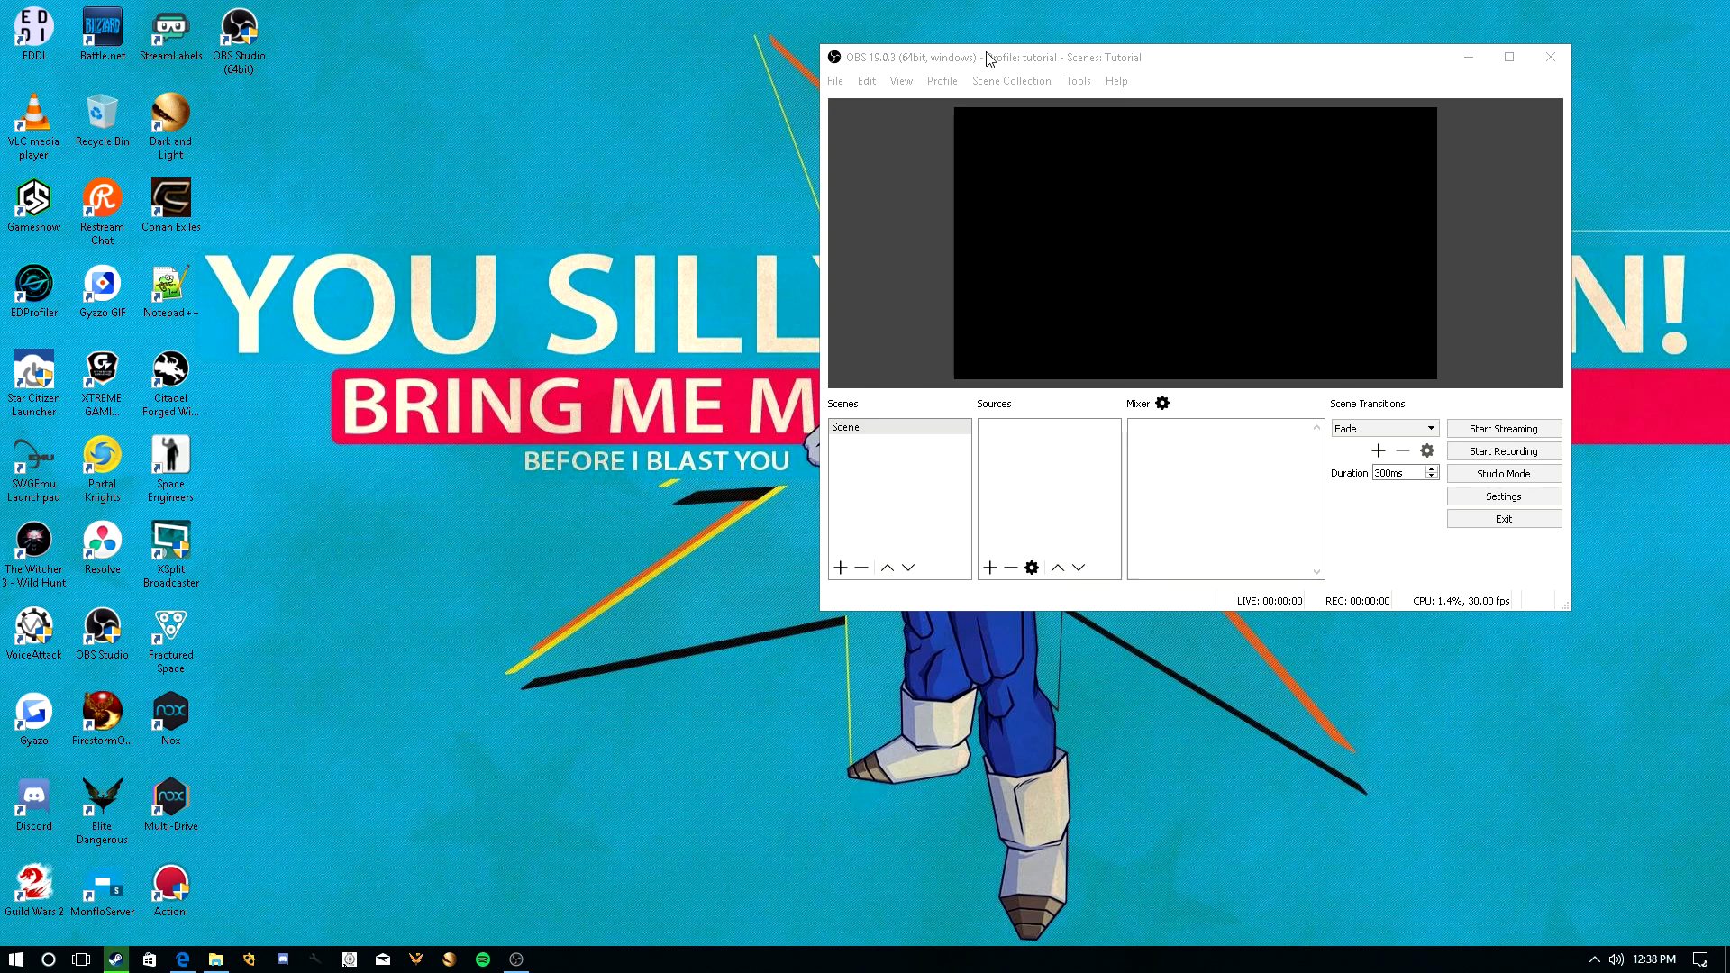
Reposition the OBS window near the middle of the desktop.
{"action": "left_click_drag", "start_coordinate": [1071, 65], "coordinate": [728, 111]}
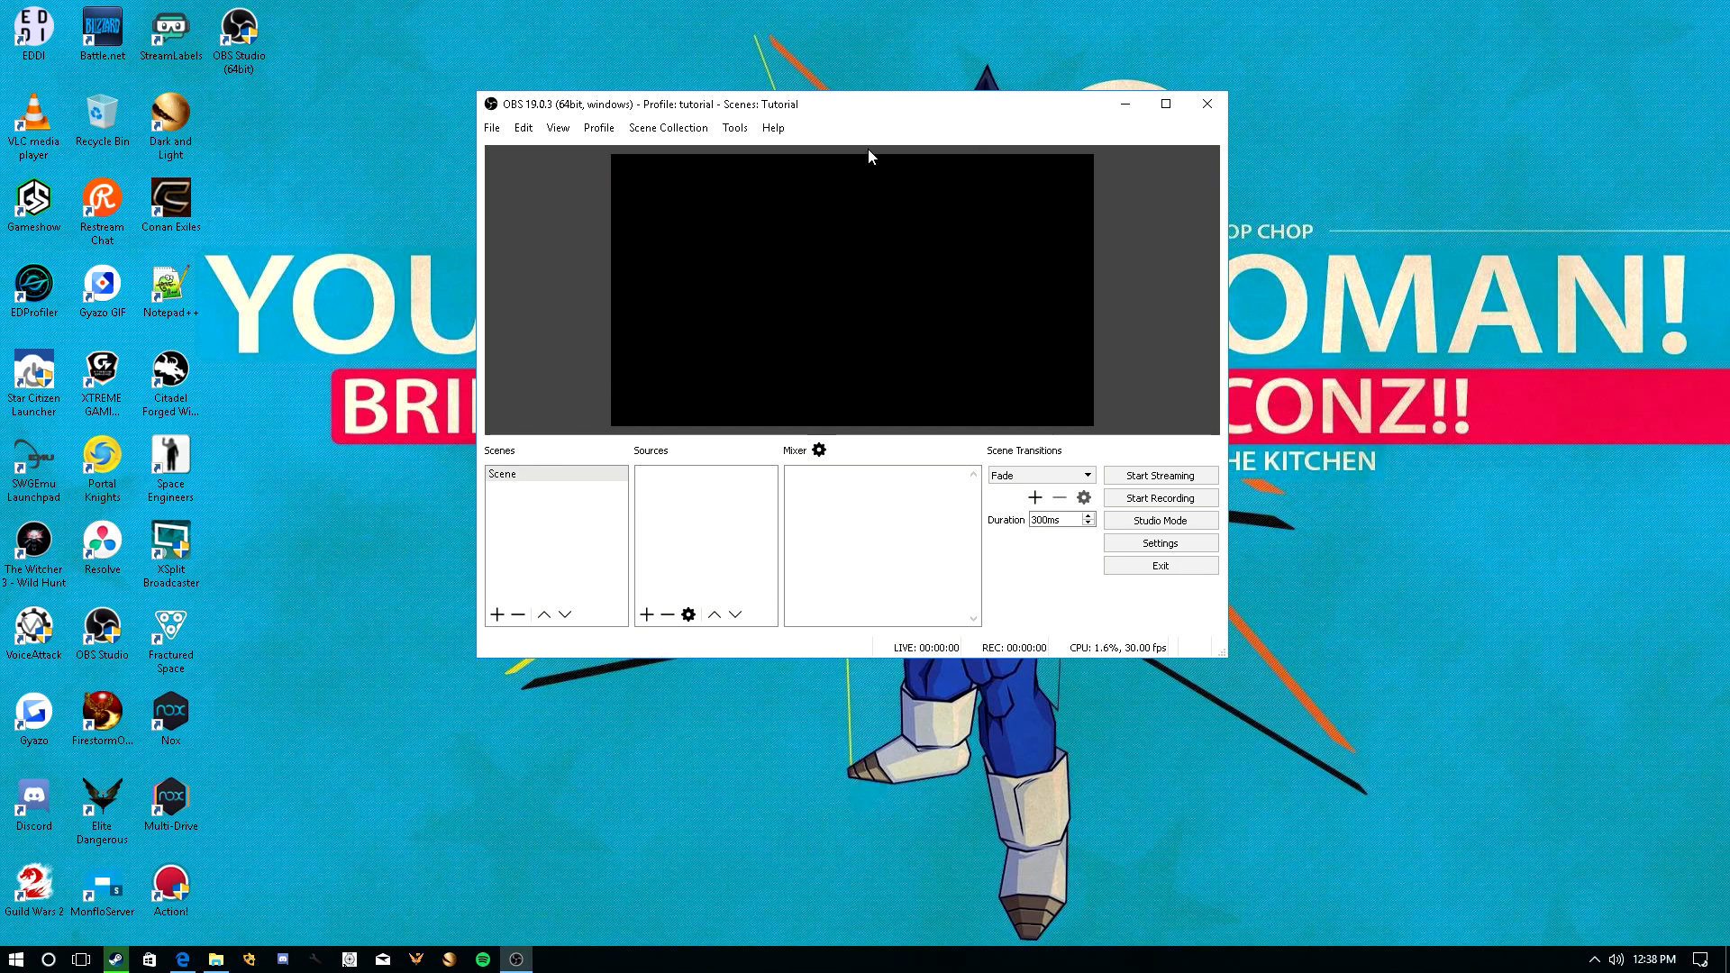
{"action": "left_click_drag", "start_coordinate": [801, 105], "coordinate": [971, 149]}
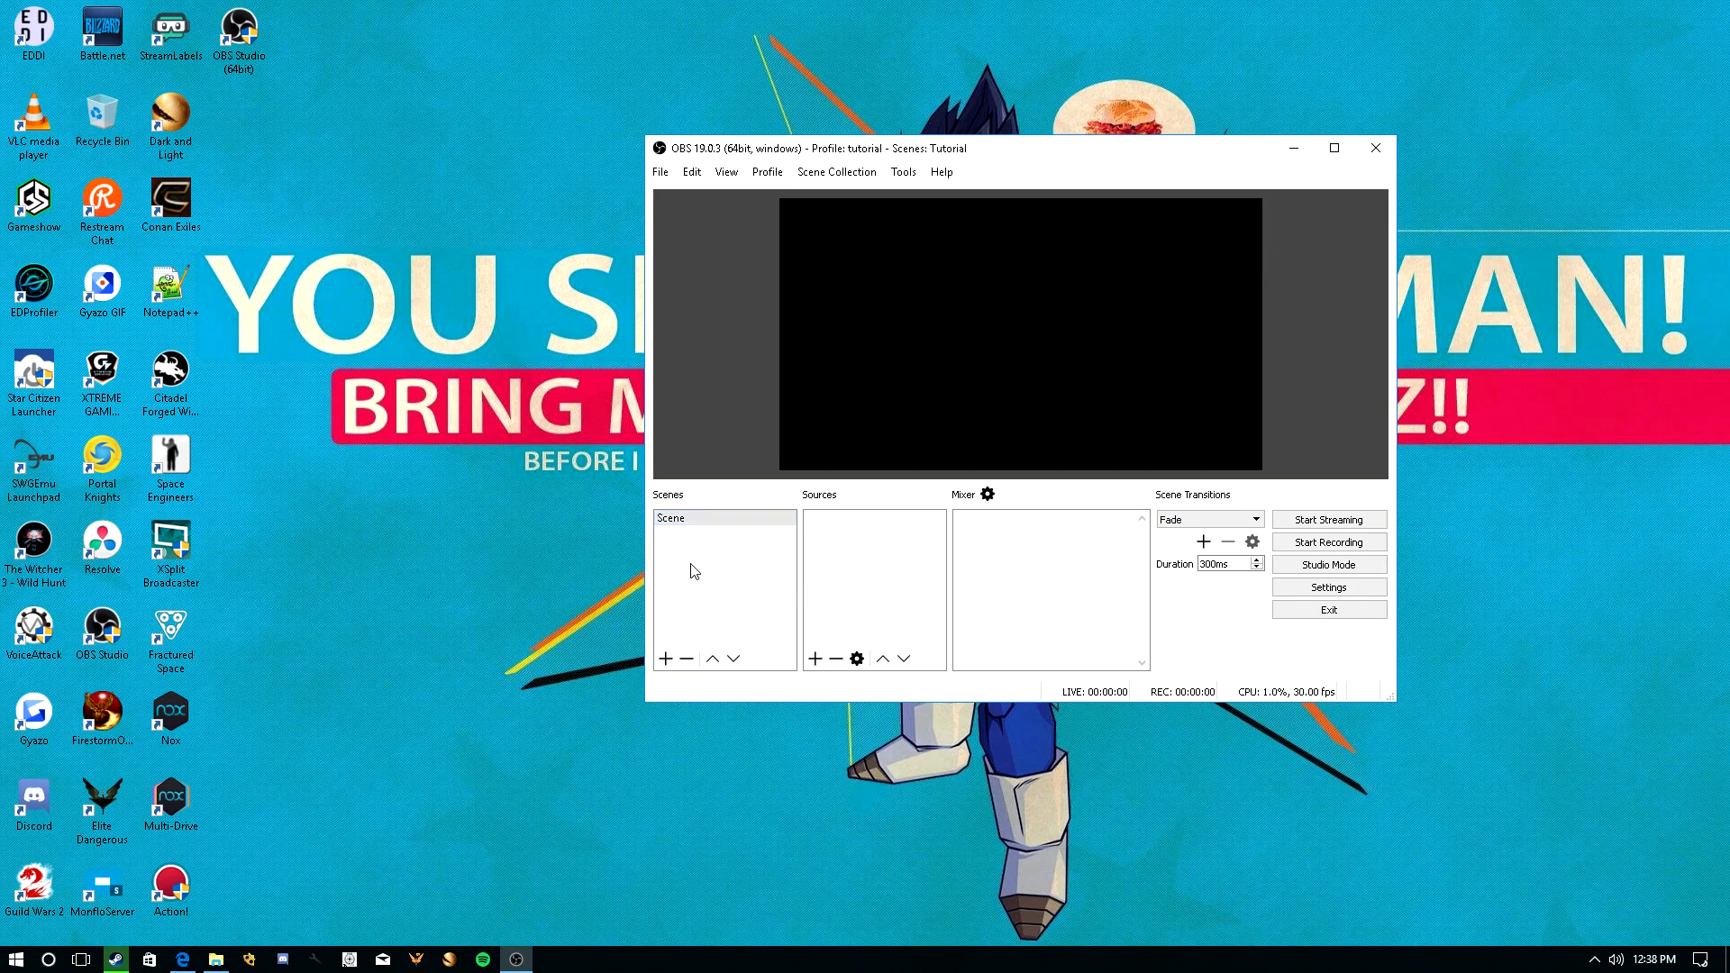
{"action": "left_click", "coordinate": [701, 537]}
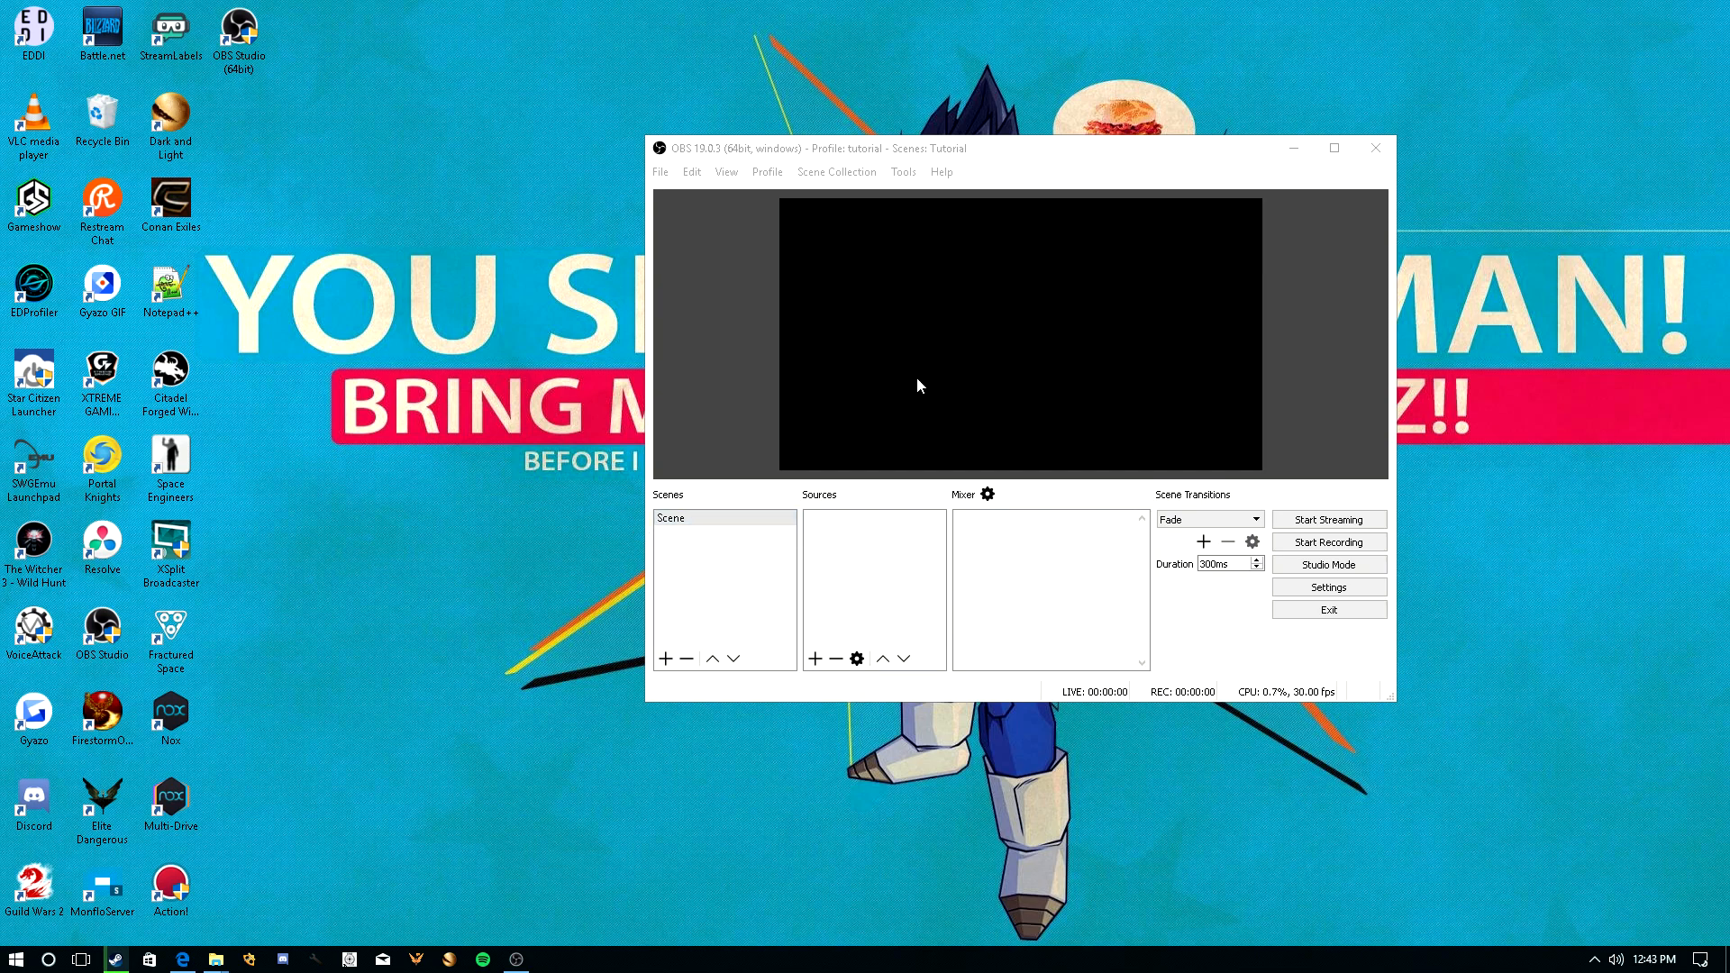
Create a new visible Display Capture source in the scene, keeping the suggested name.
{"action": "left_click", "coordinate": [816, 660]}
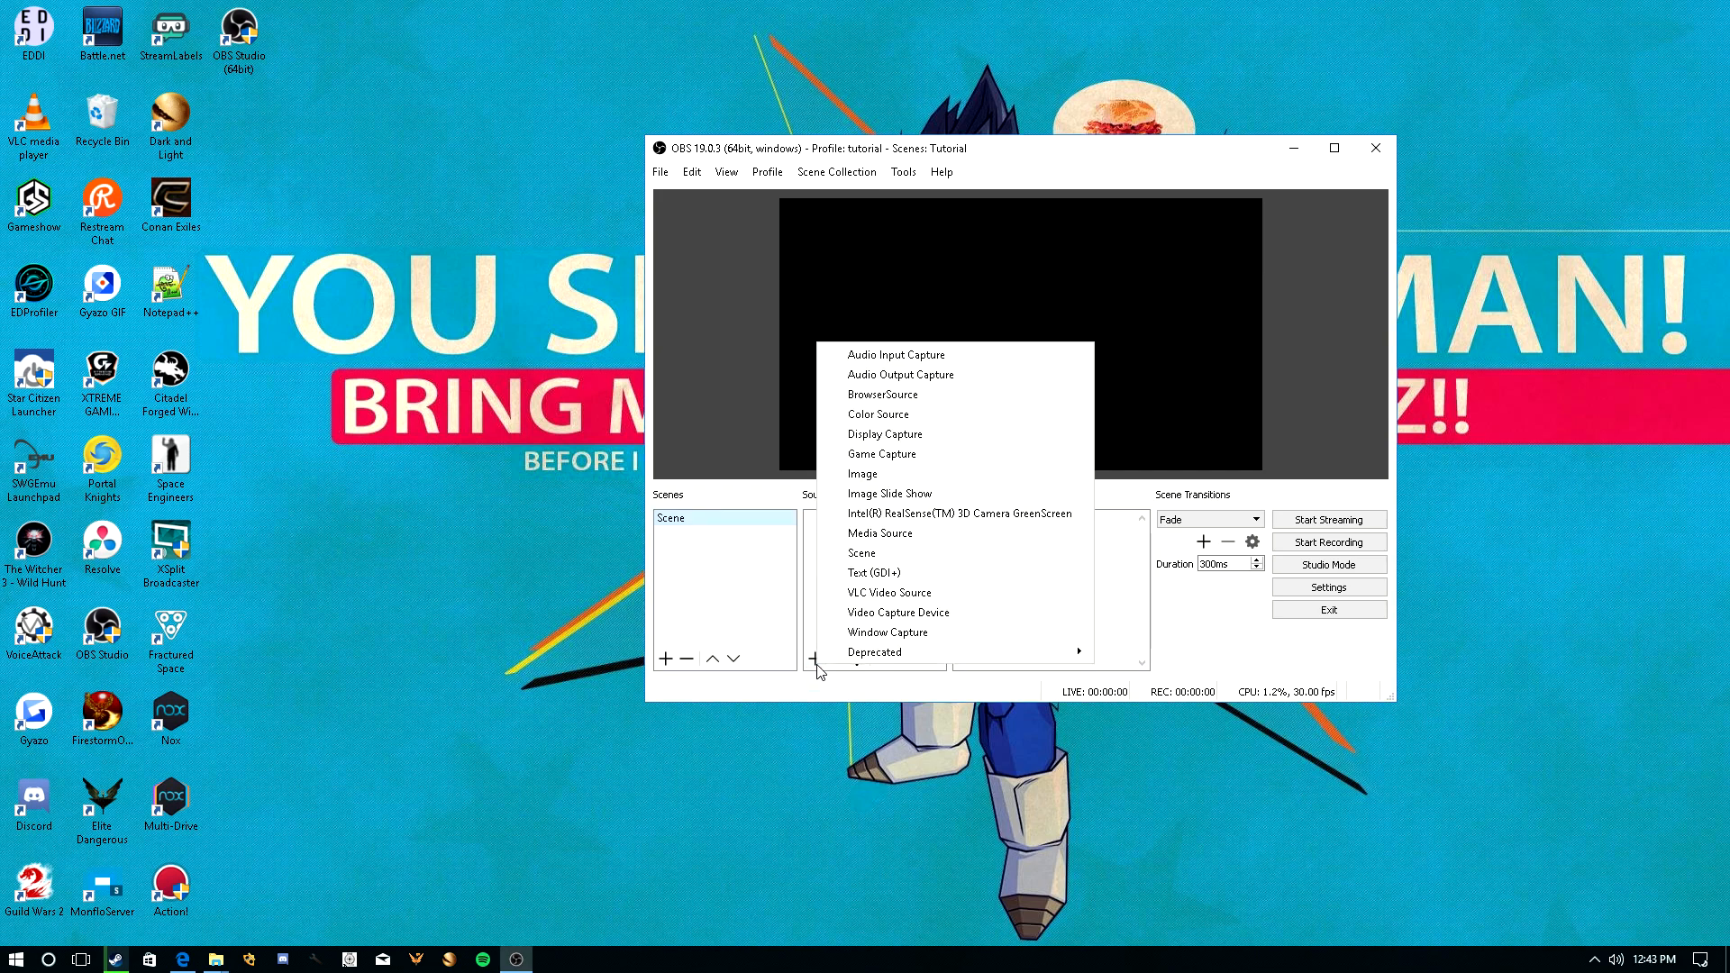
{"action": "mouse_move", "coordinate": [956, 655]}
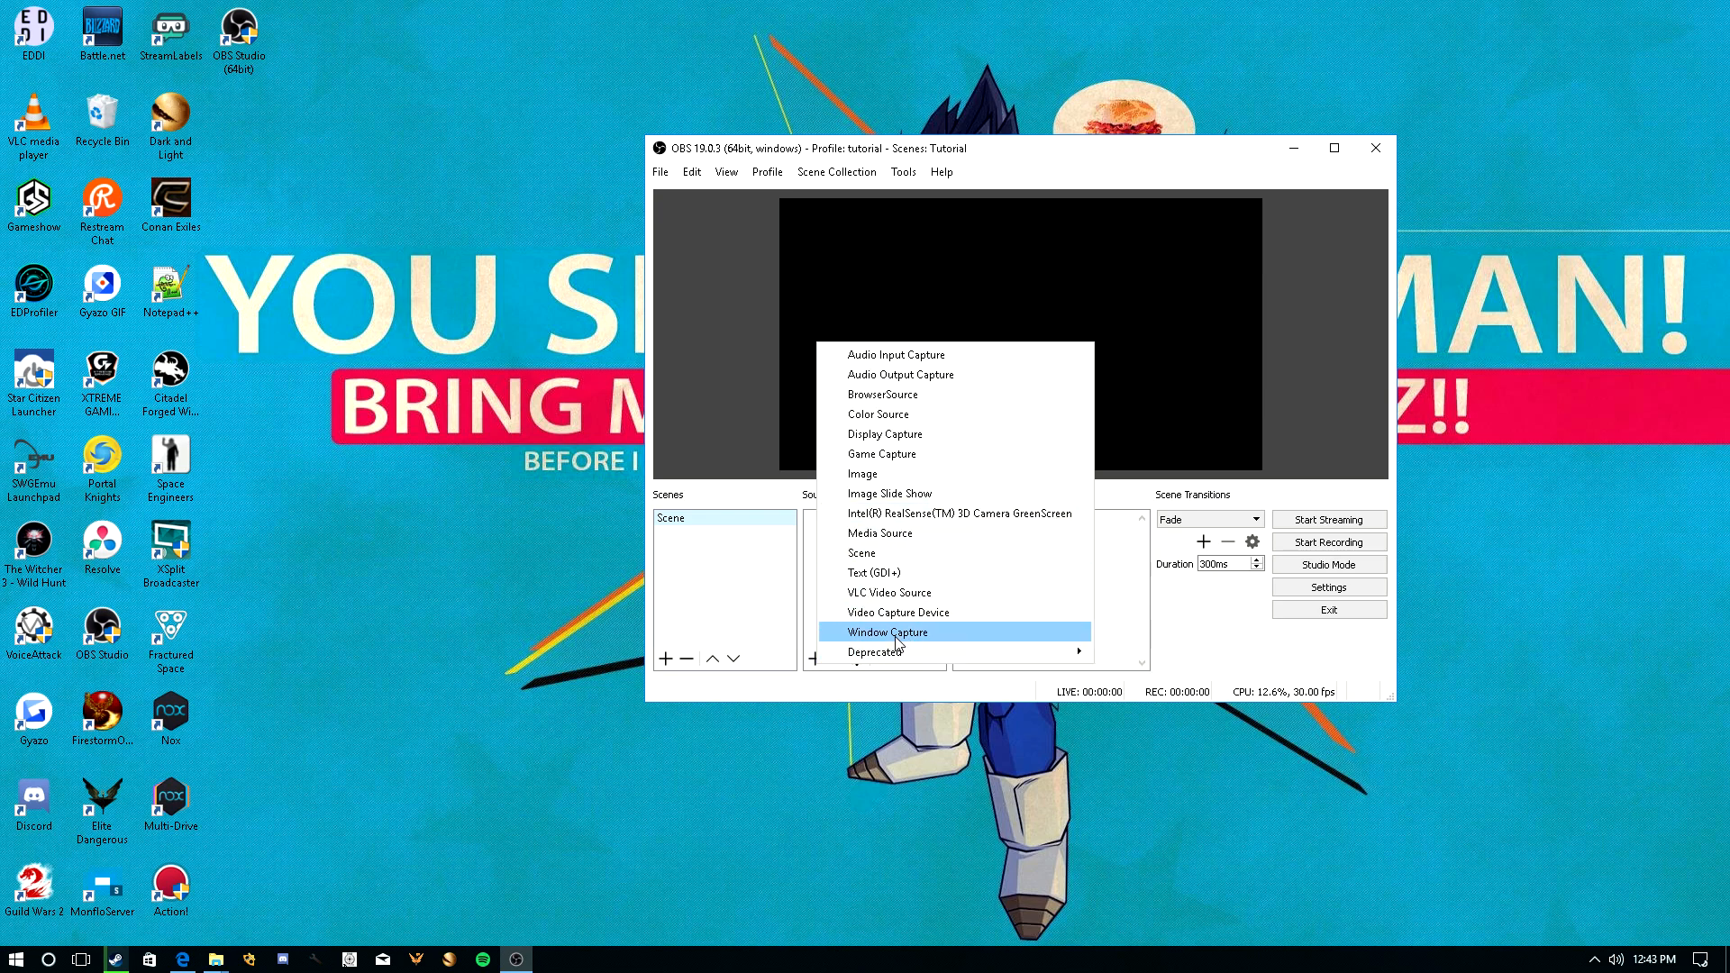
{"action": "left_click", "coordinate": [902, 442]}
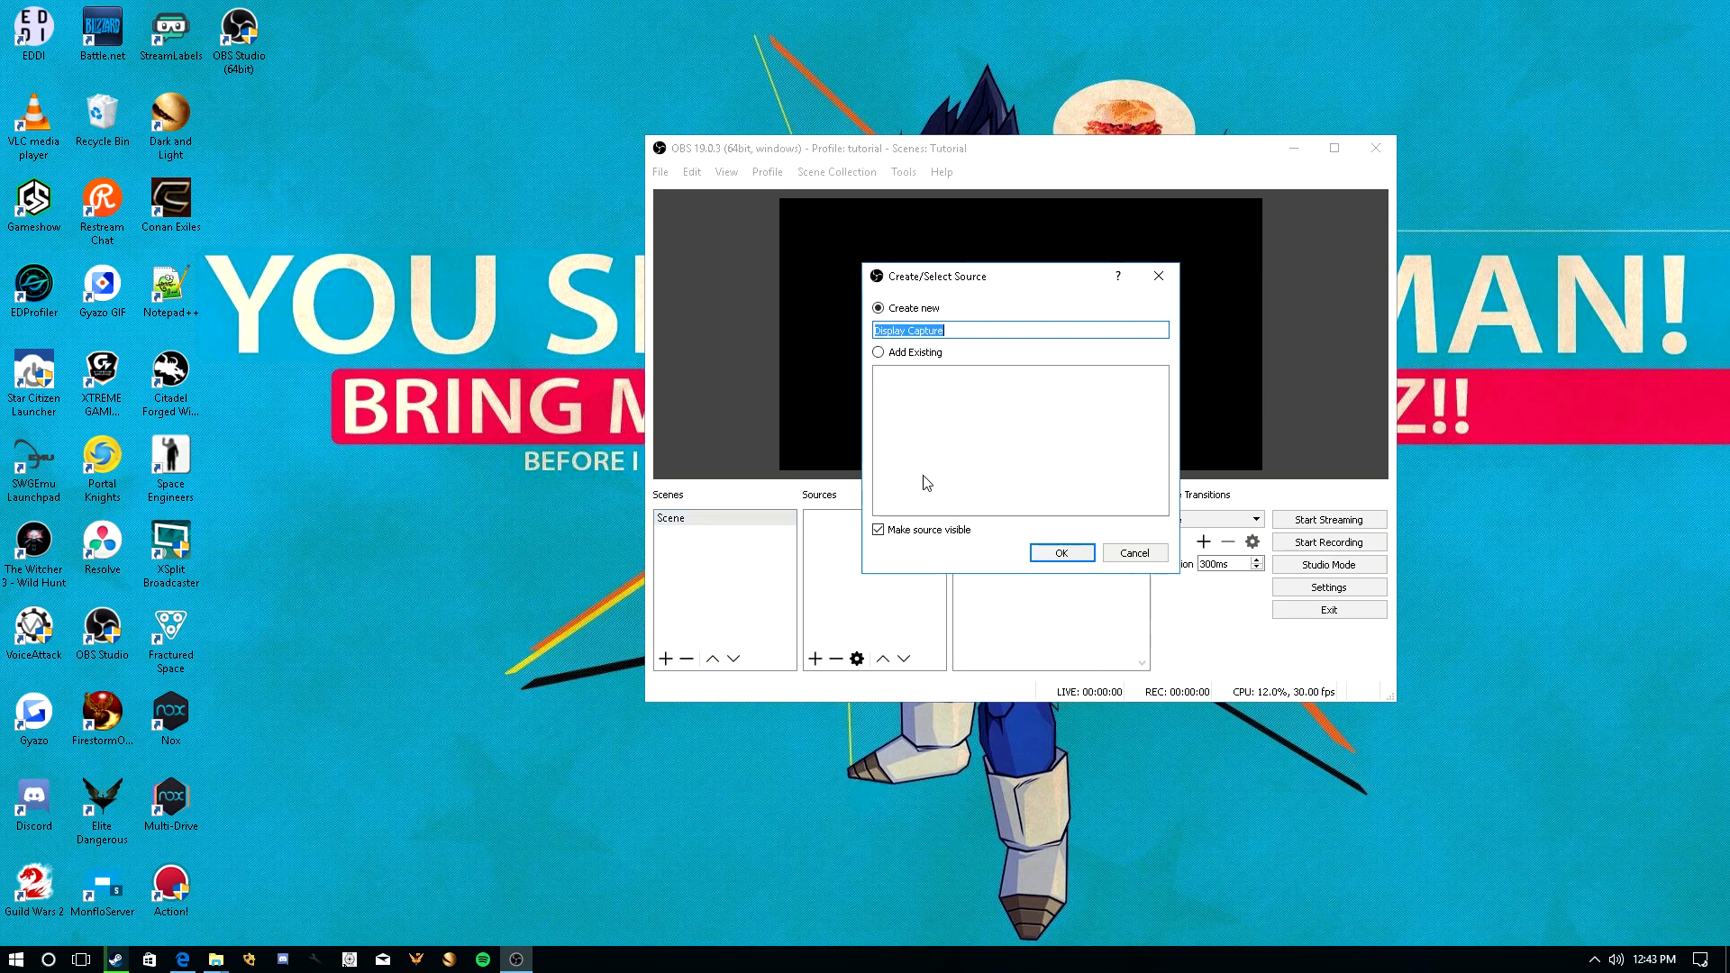
{"action": "left_click", "coordinate": [1054, 554]}
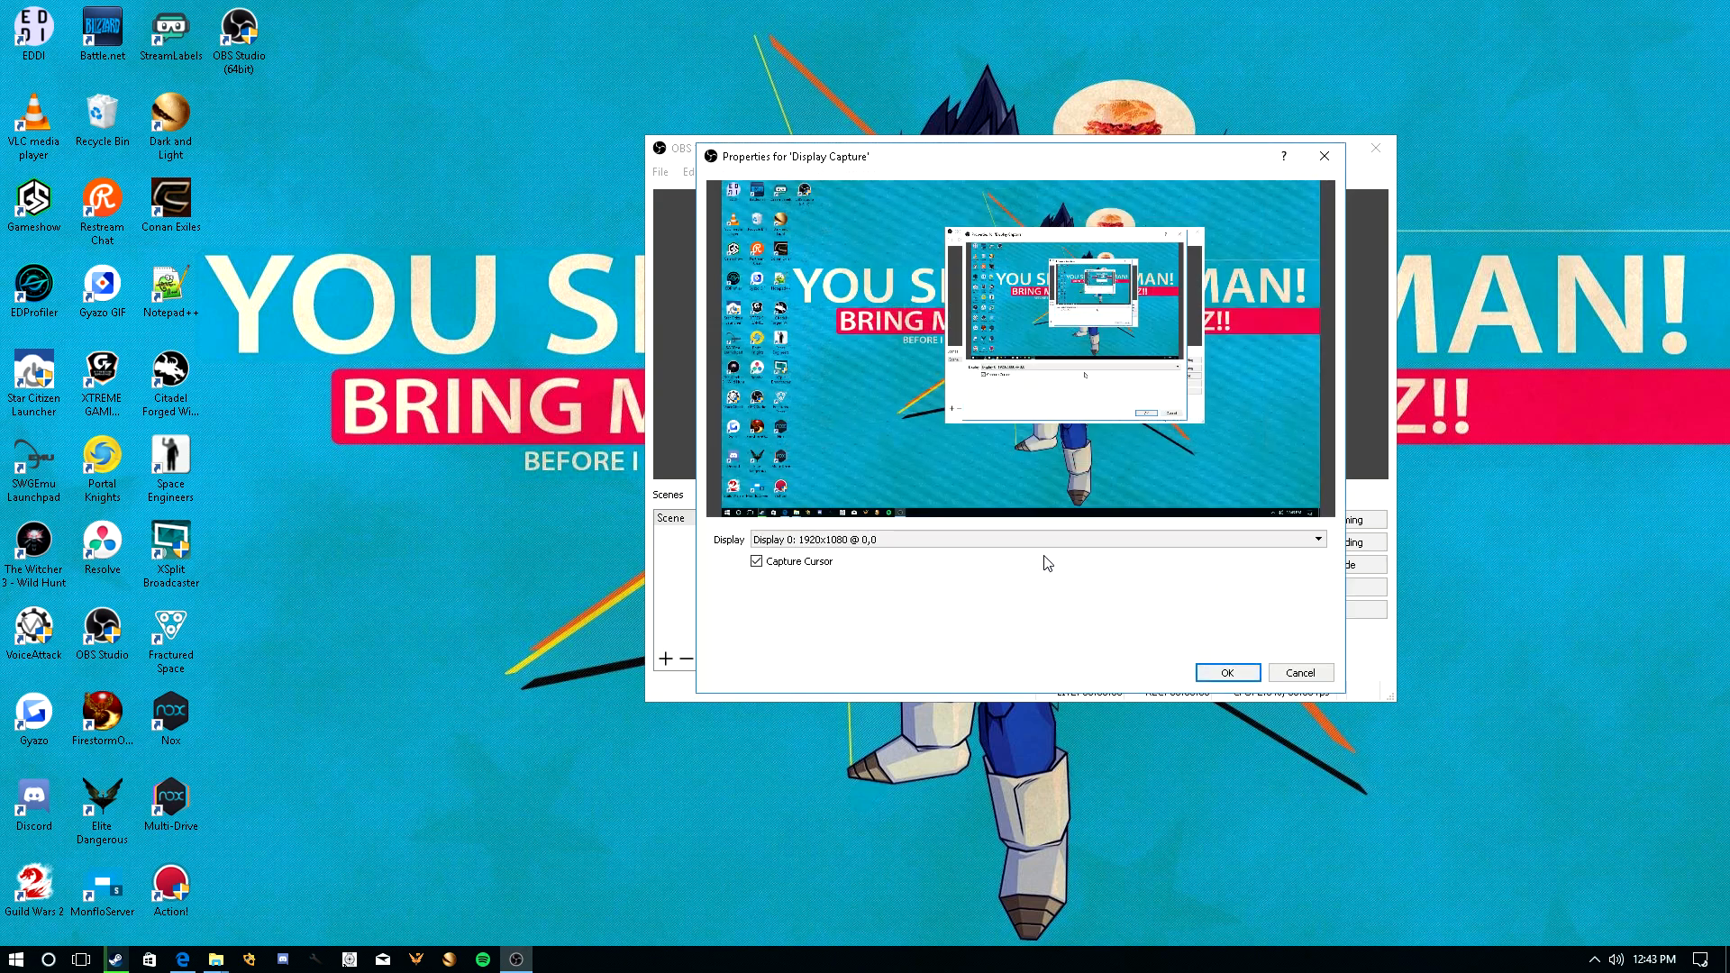
Preview Display 1 in the capture source's properties and accept the source with Display 0: 1920x1080 @ 0,0 selected.
{"action": "left_click", "coordinate": [866, 541]}
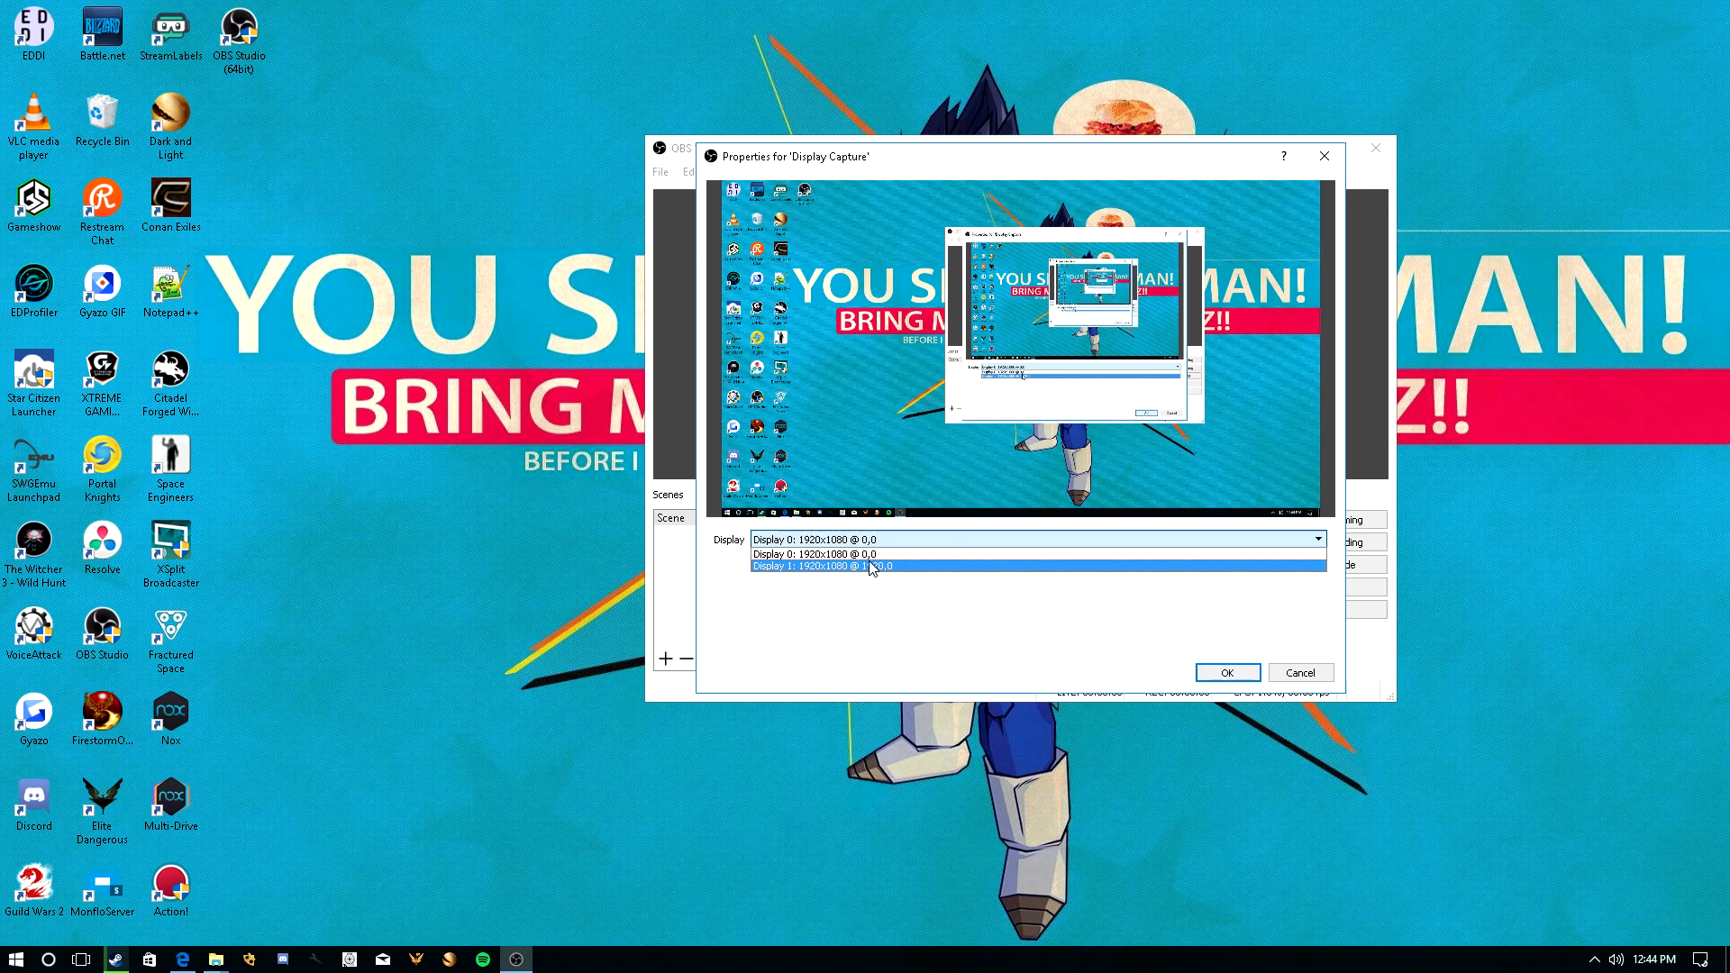
{"action": "left_click", "coordinate": [871, 566]}
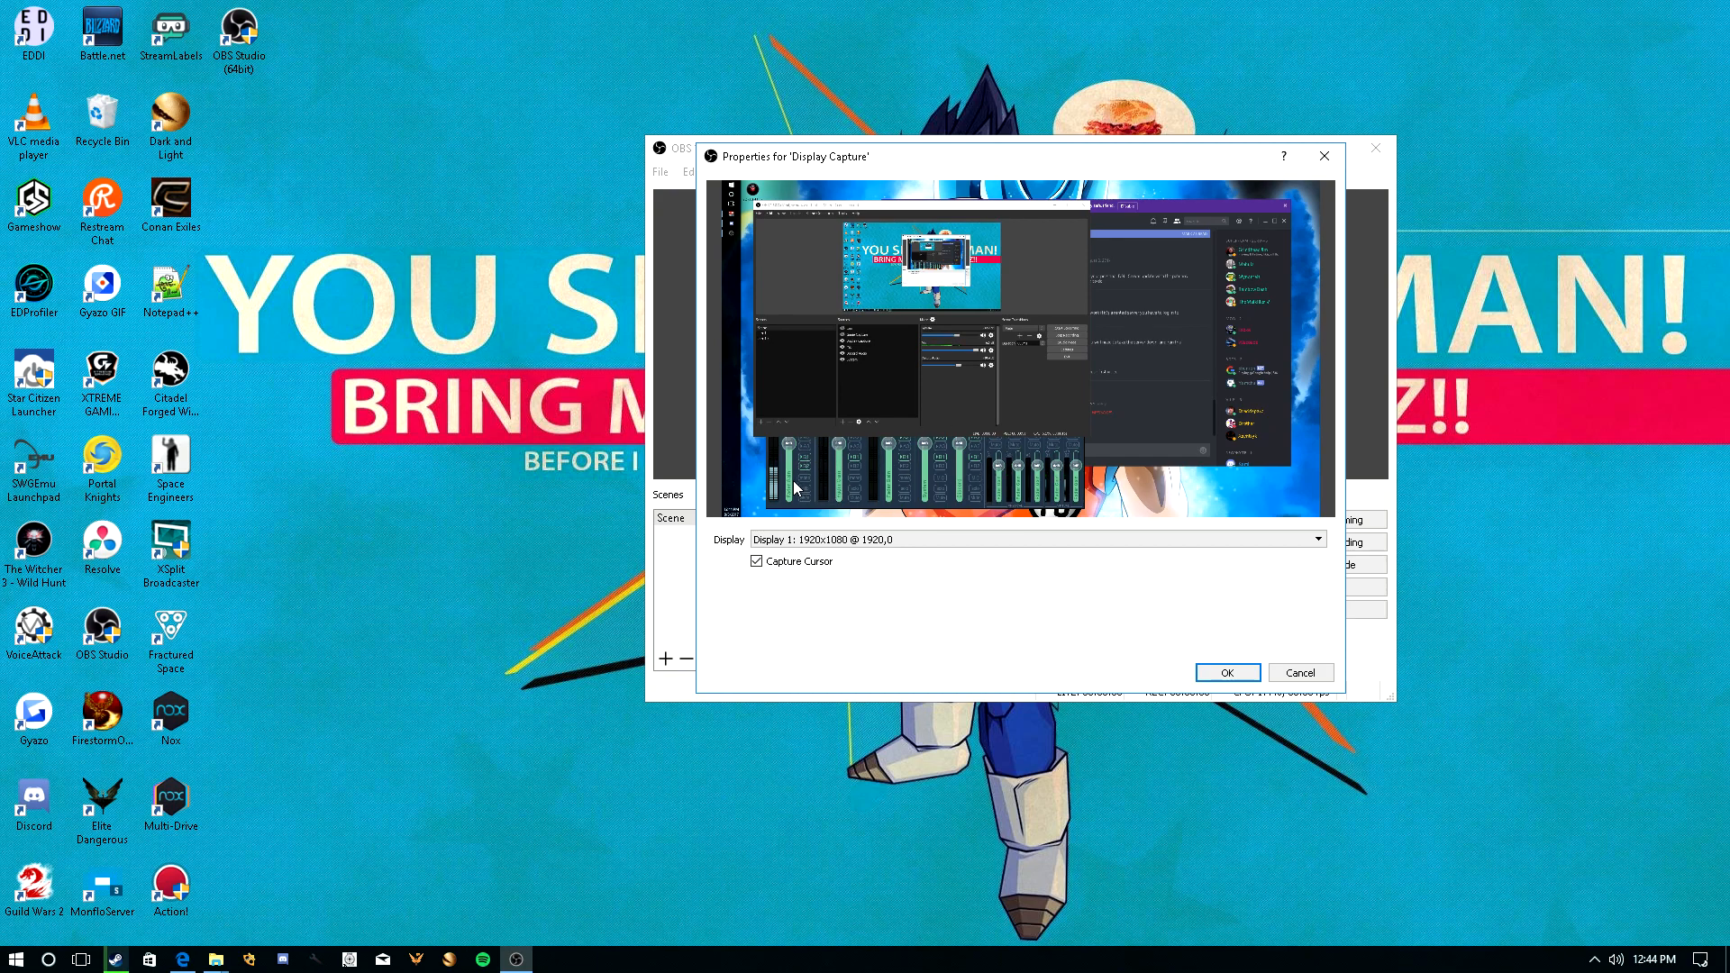
{"action": "left_click", "coordinate": [919, 540]}
{"action": "left_click", "coordinate": [887, 568]}
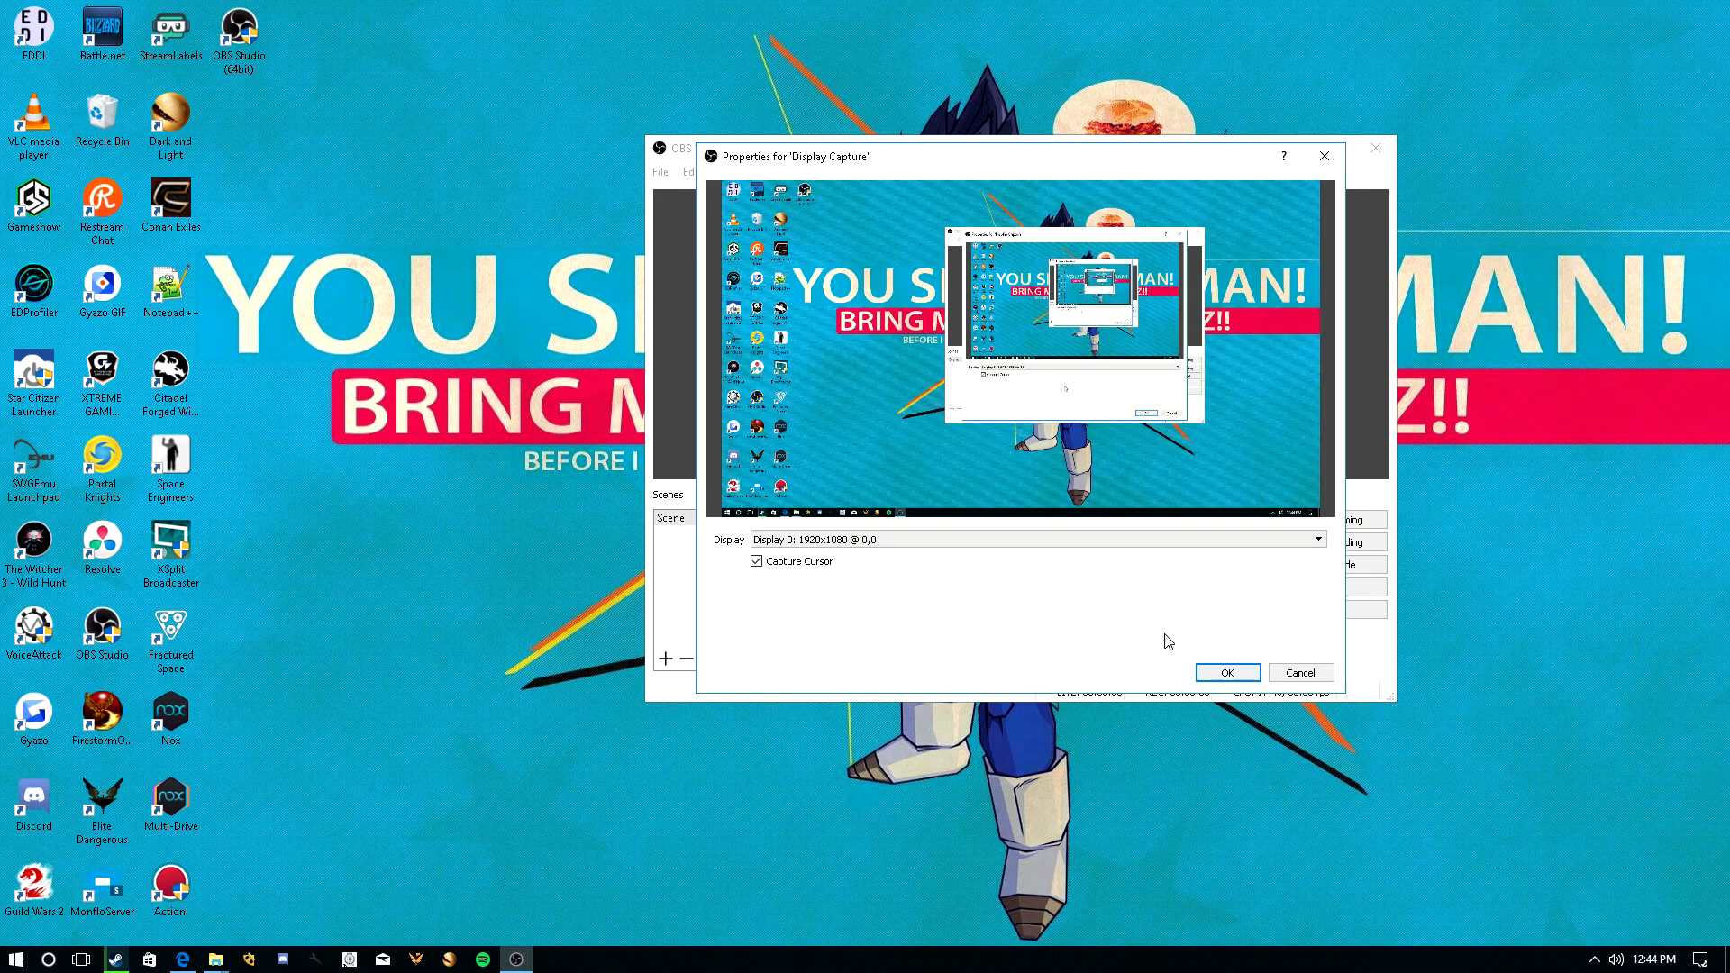
{"action": "left_click", "coordinate": [1227, 674]}
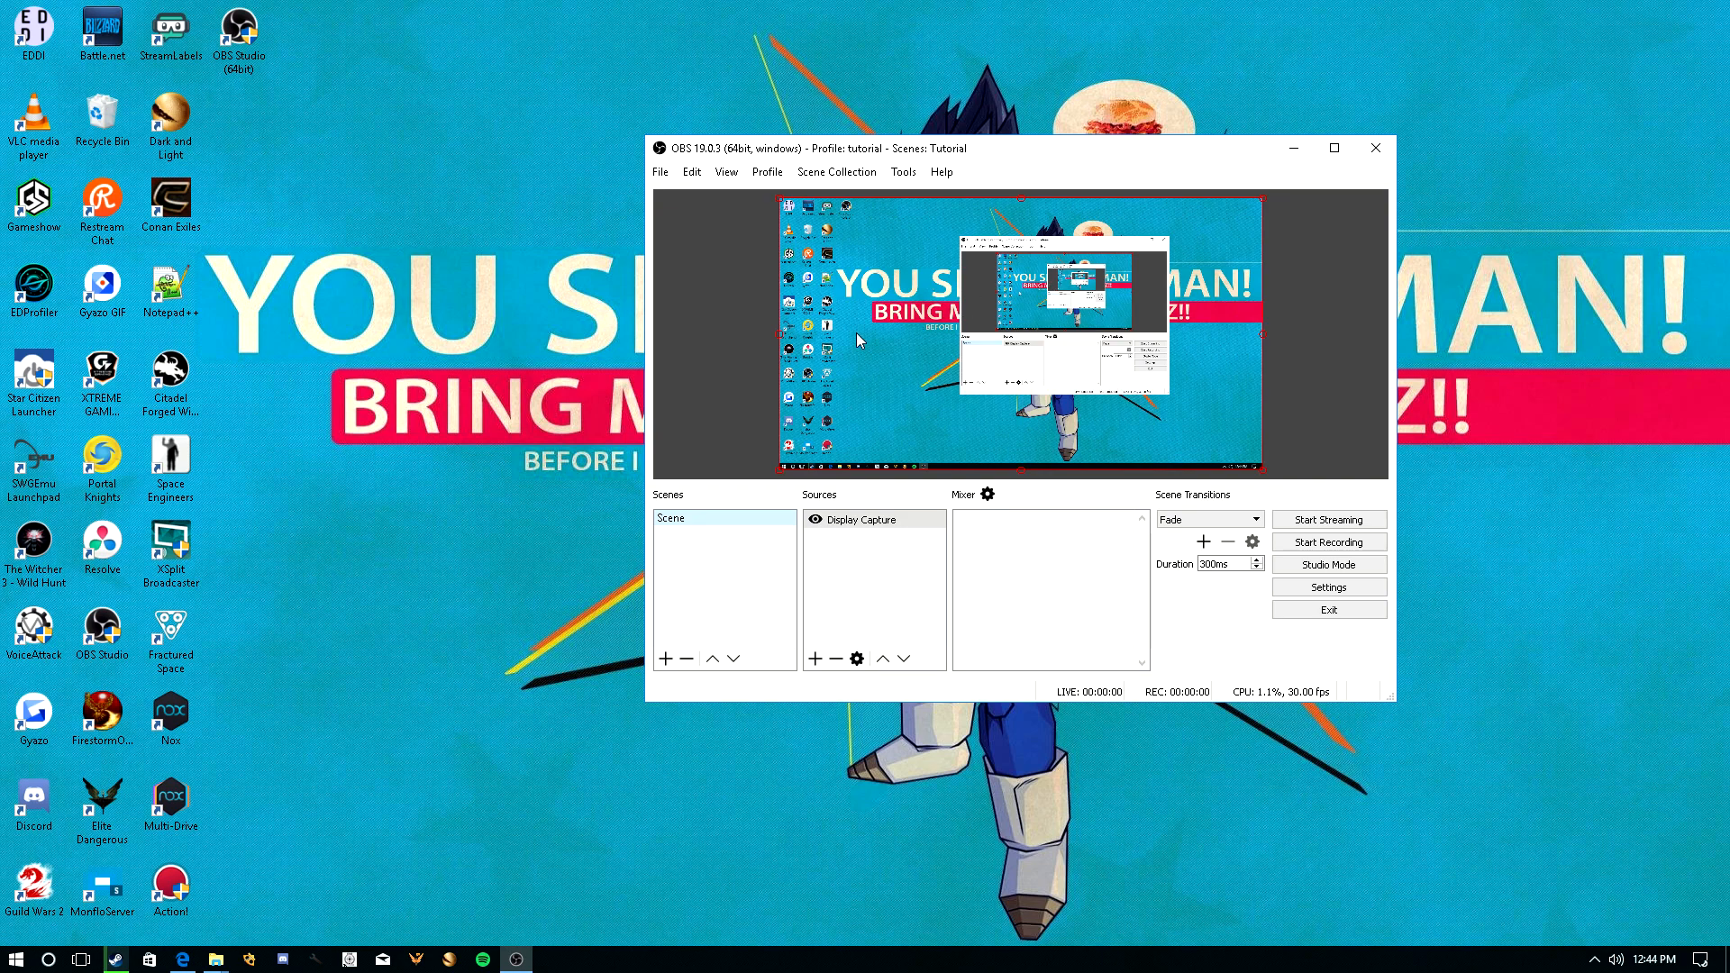
{"action": "left_click", "coordinate": [815, 658]}
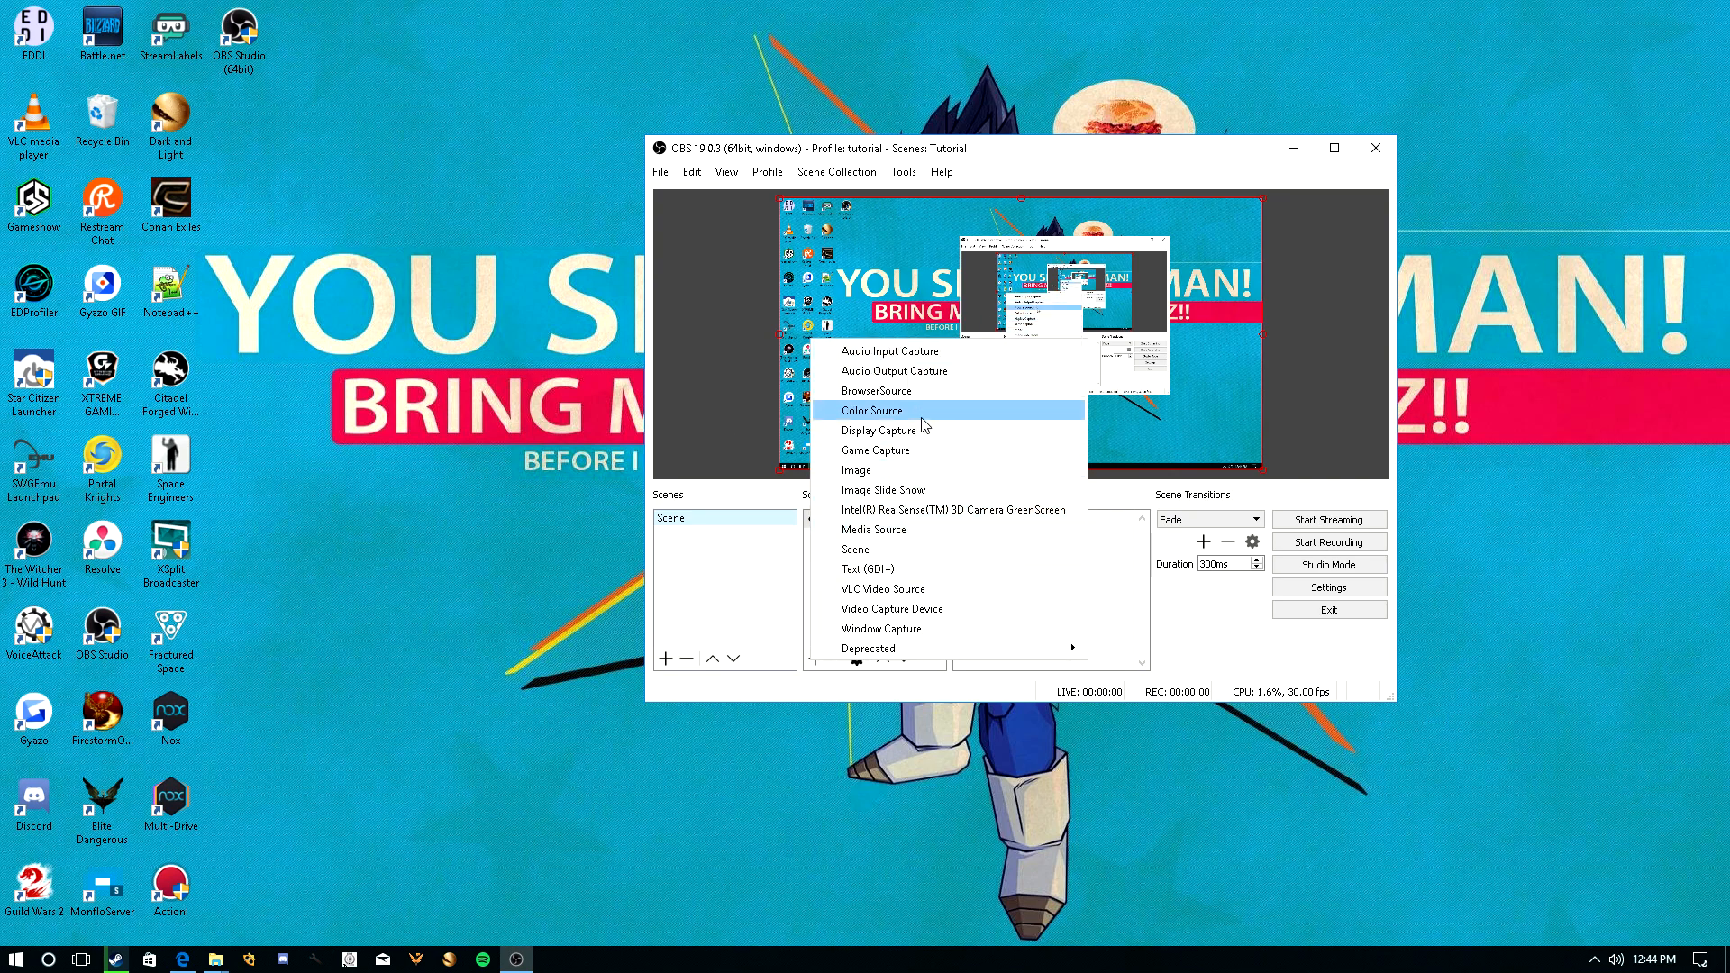
{"action": "left_click", "coordinate": [783, 699]}
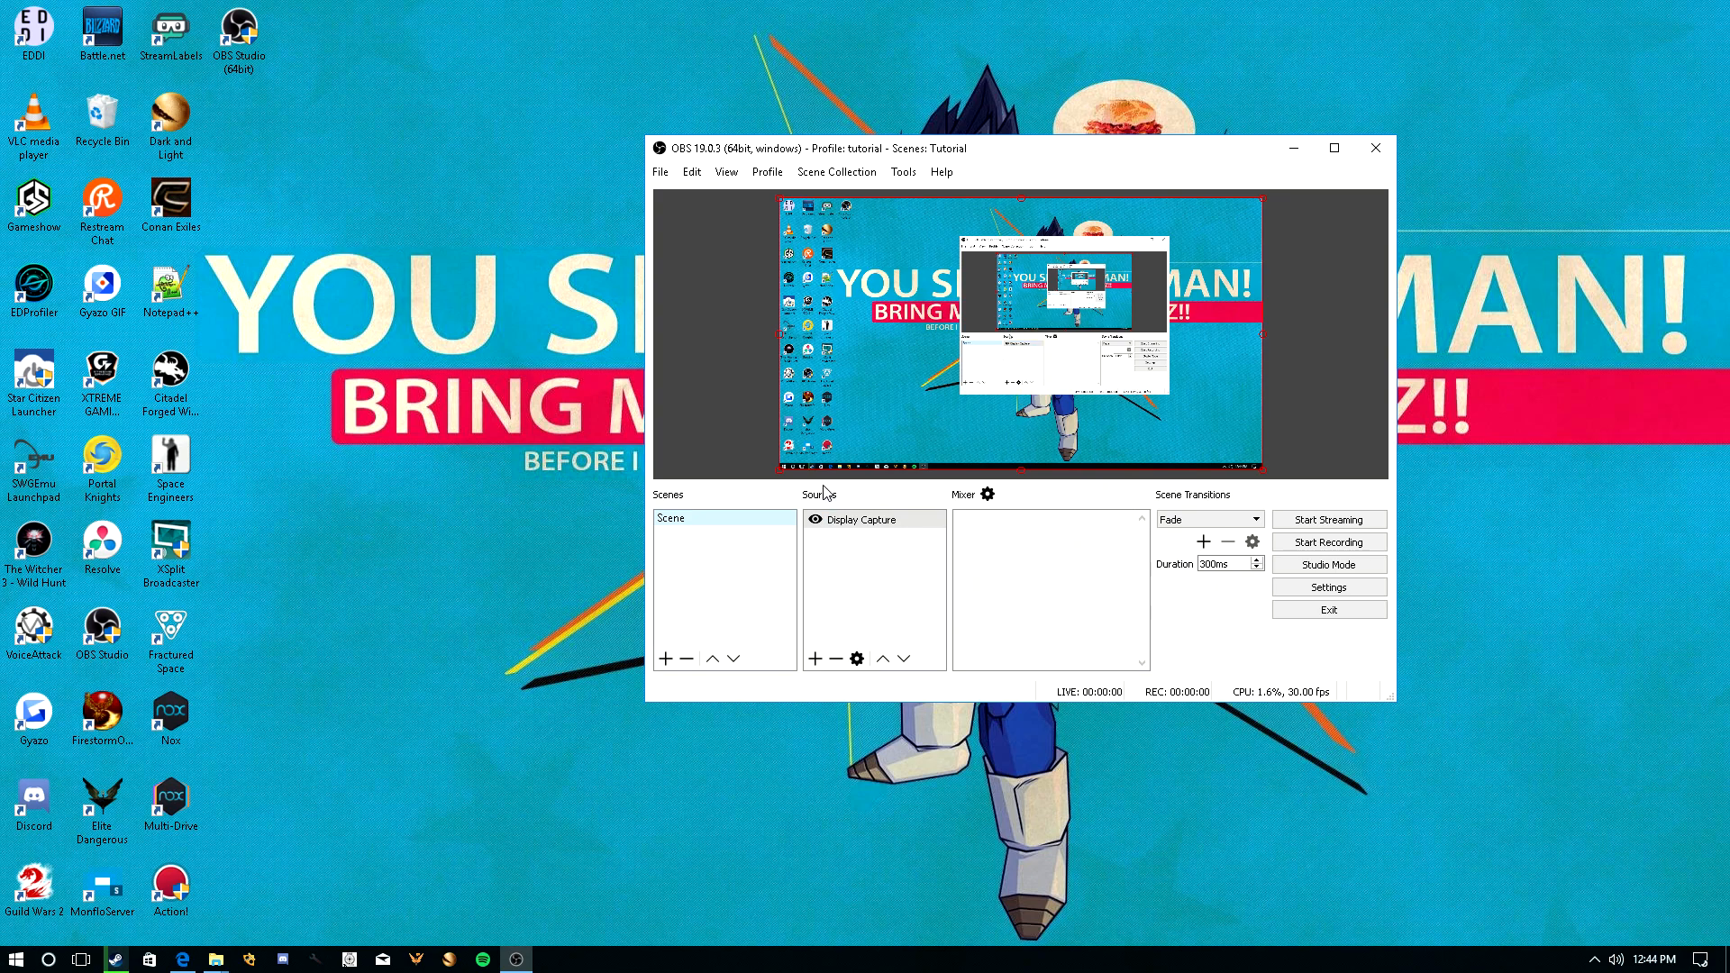
Add a second scene named Scene 2 and switch back to the first scene with the display capture.
{"action": "left_click", "coordinate": [666, 659]}
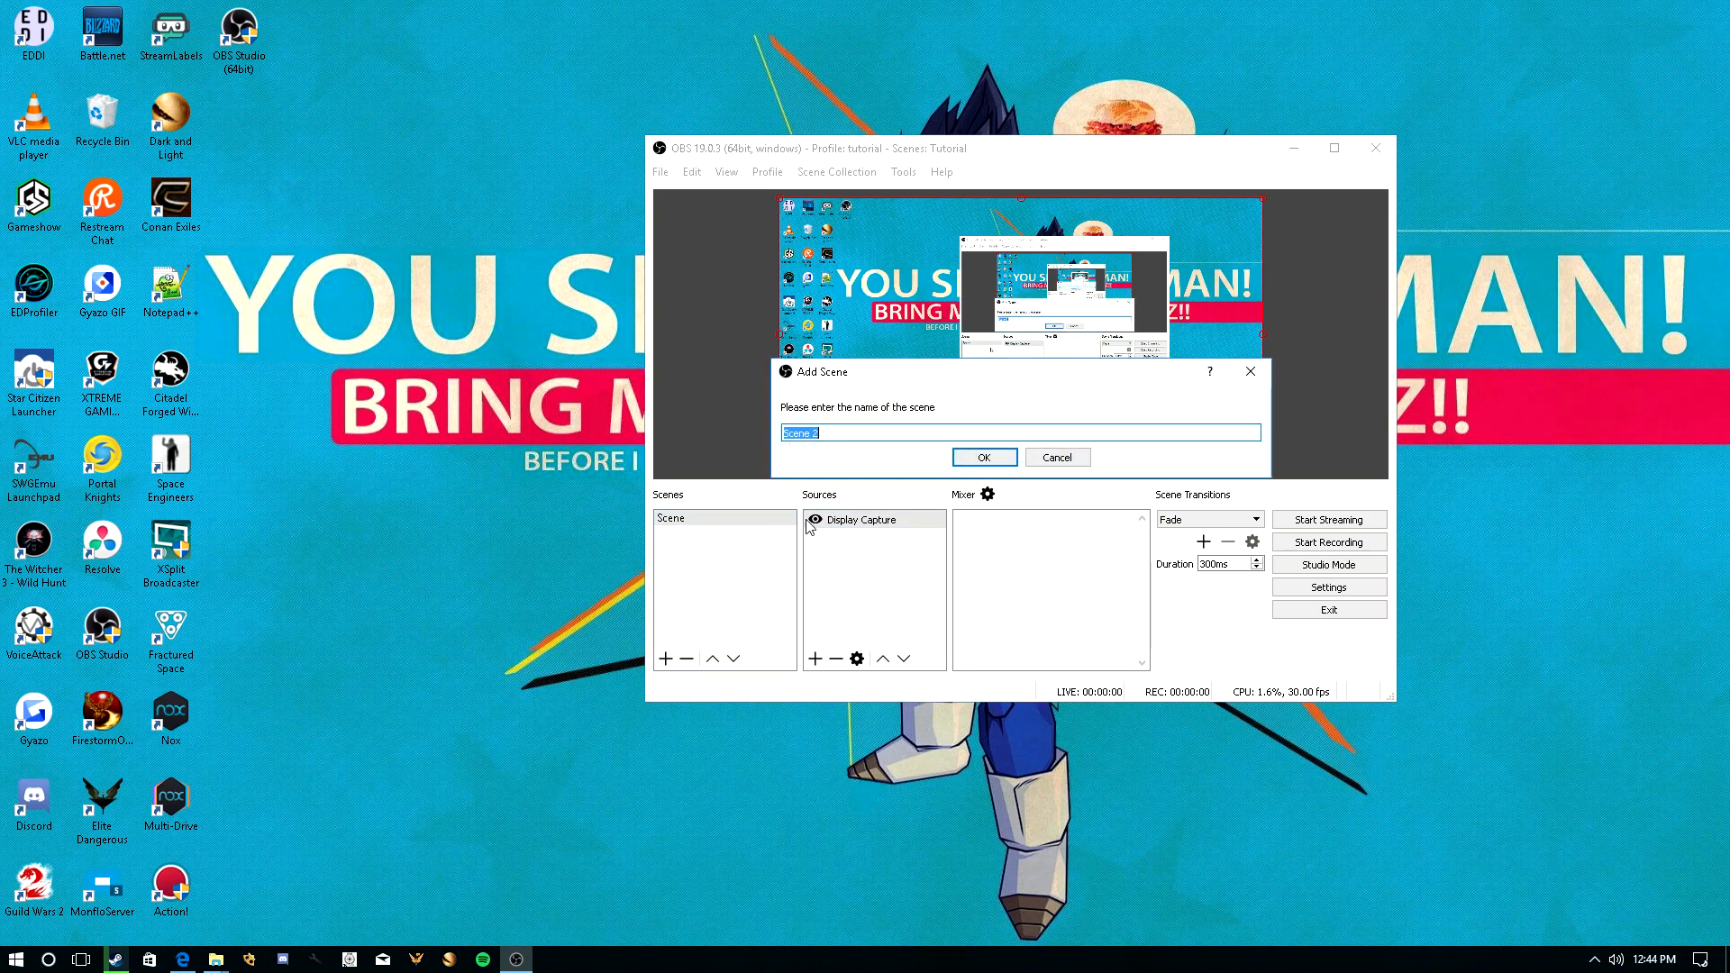
{"action": "left_click", "coordinate": [987, 456]}
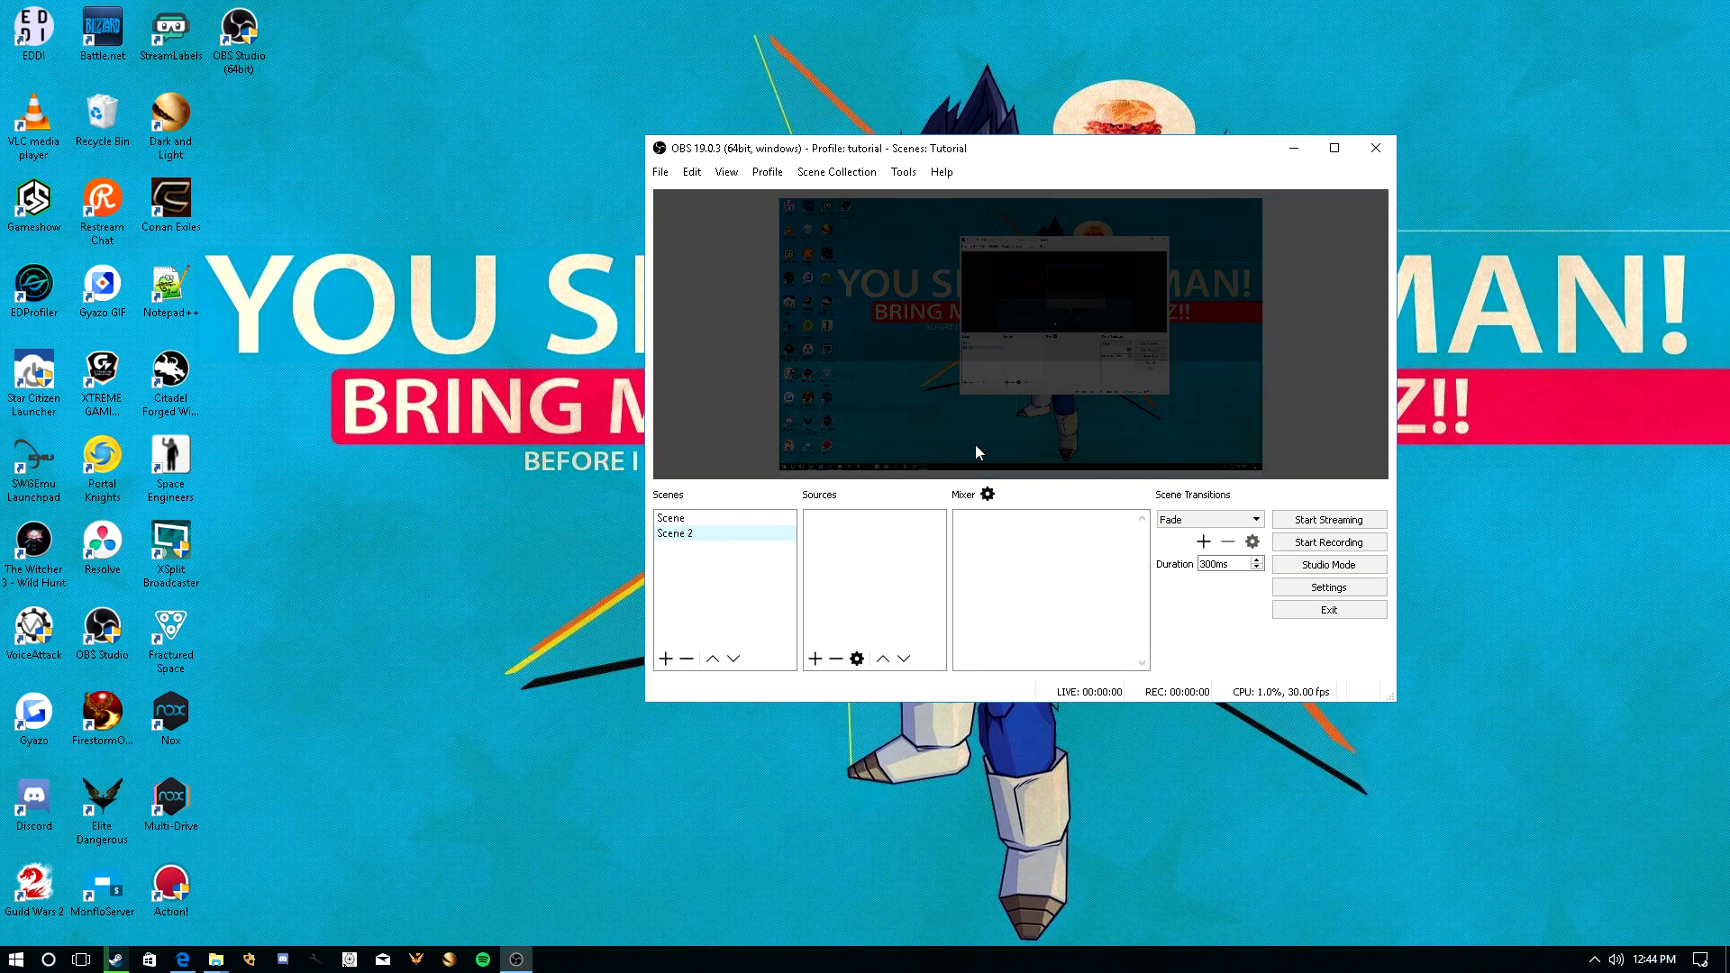
{"action": "left_click", "coordinate": [703, 519]}
{"action": "left_click", "coordinate": [711, 535]}
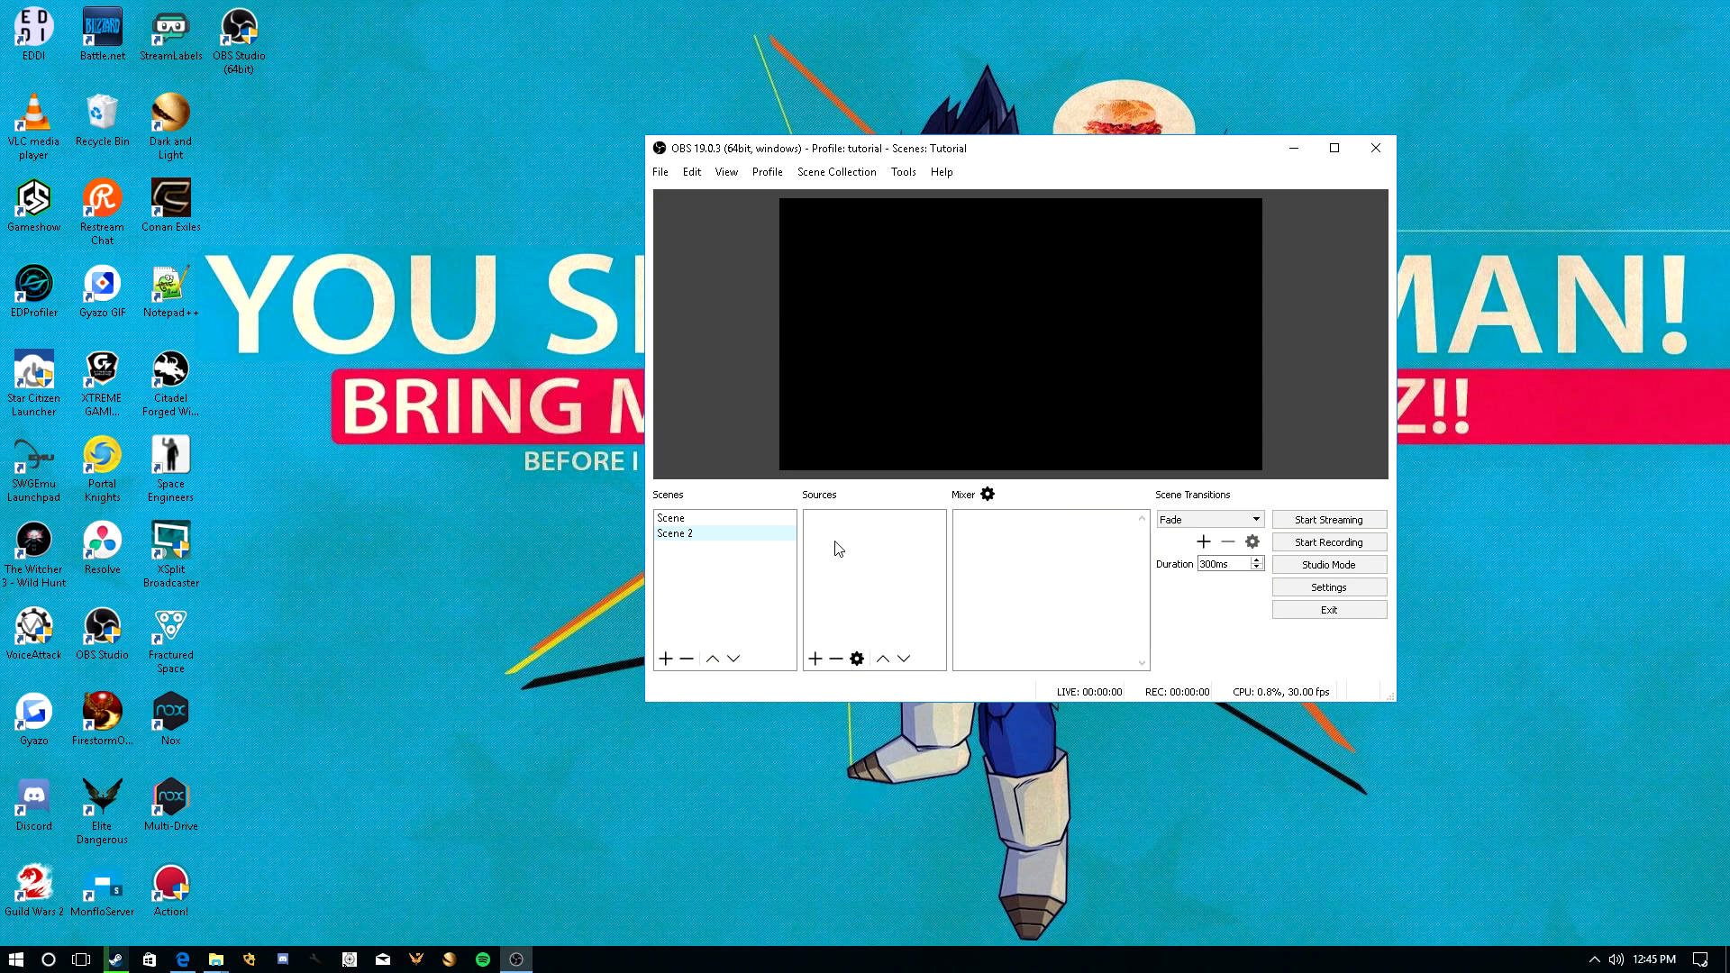
{"action": "left_click", "coordinate": [757, 520]}
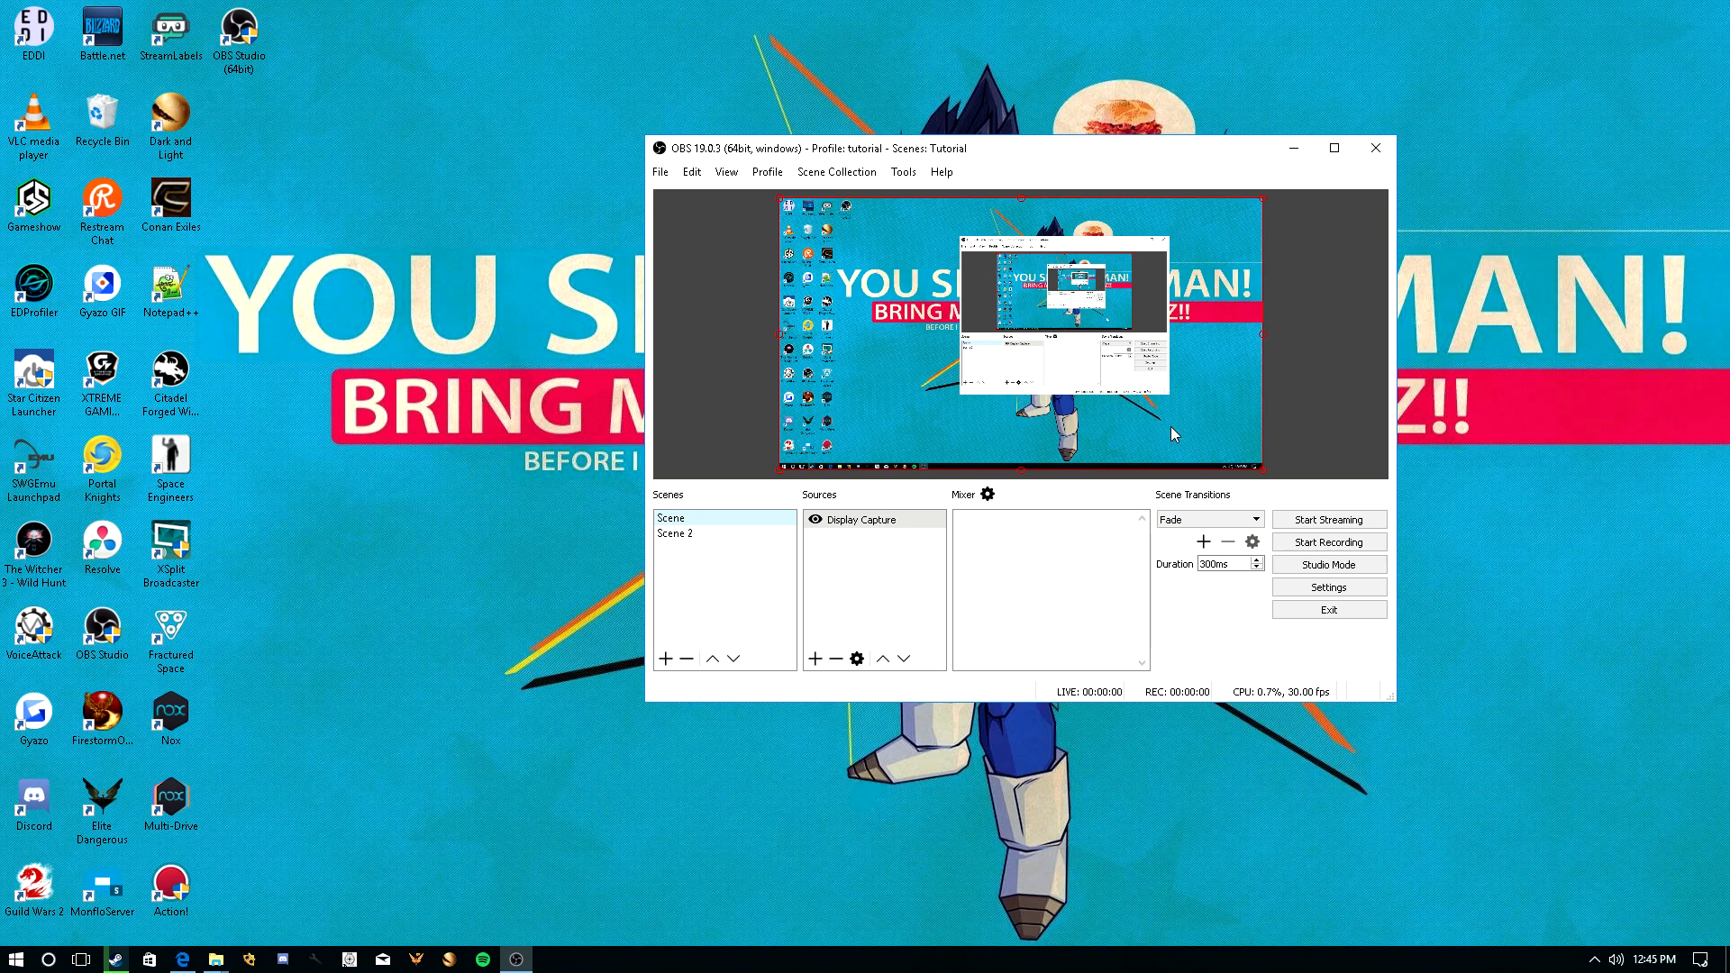
Set the OBS interface theme to Dark in the general settings and apply it.
{"action": "left_click", "coordinate": [1326, 588]}
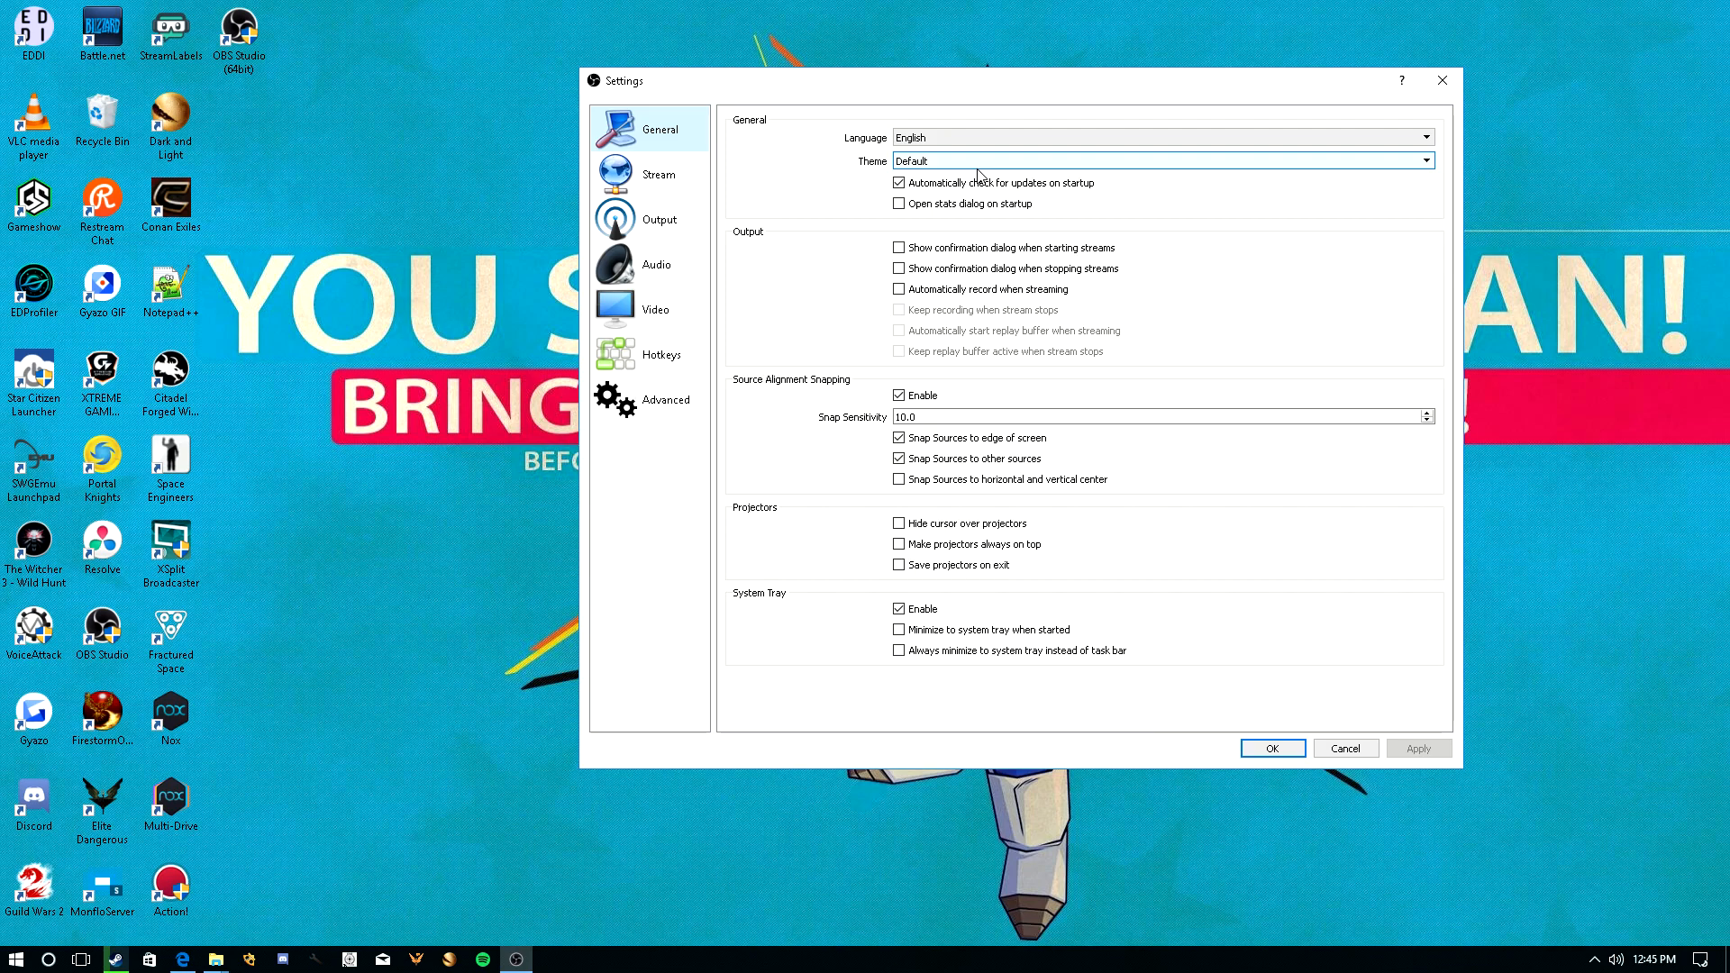
{"action": "left_click", "coordinate": [946, 162]}
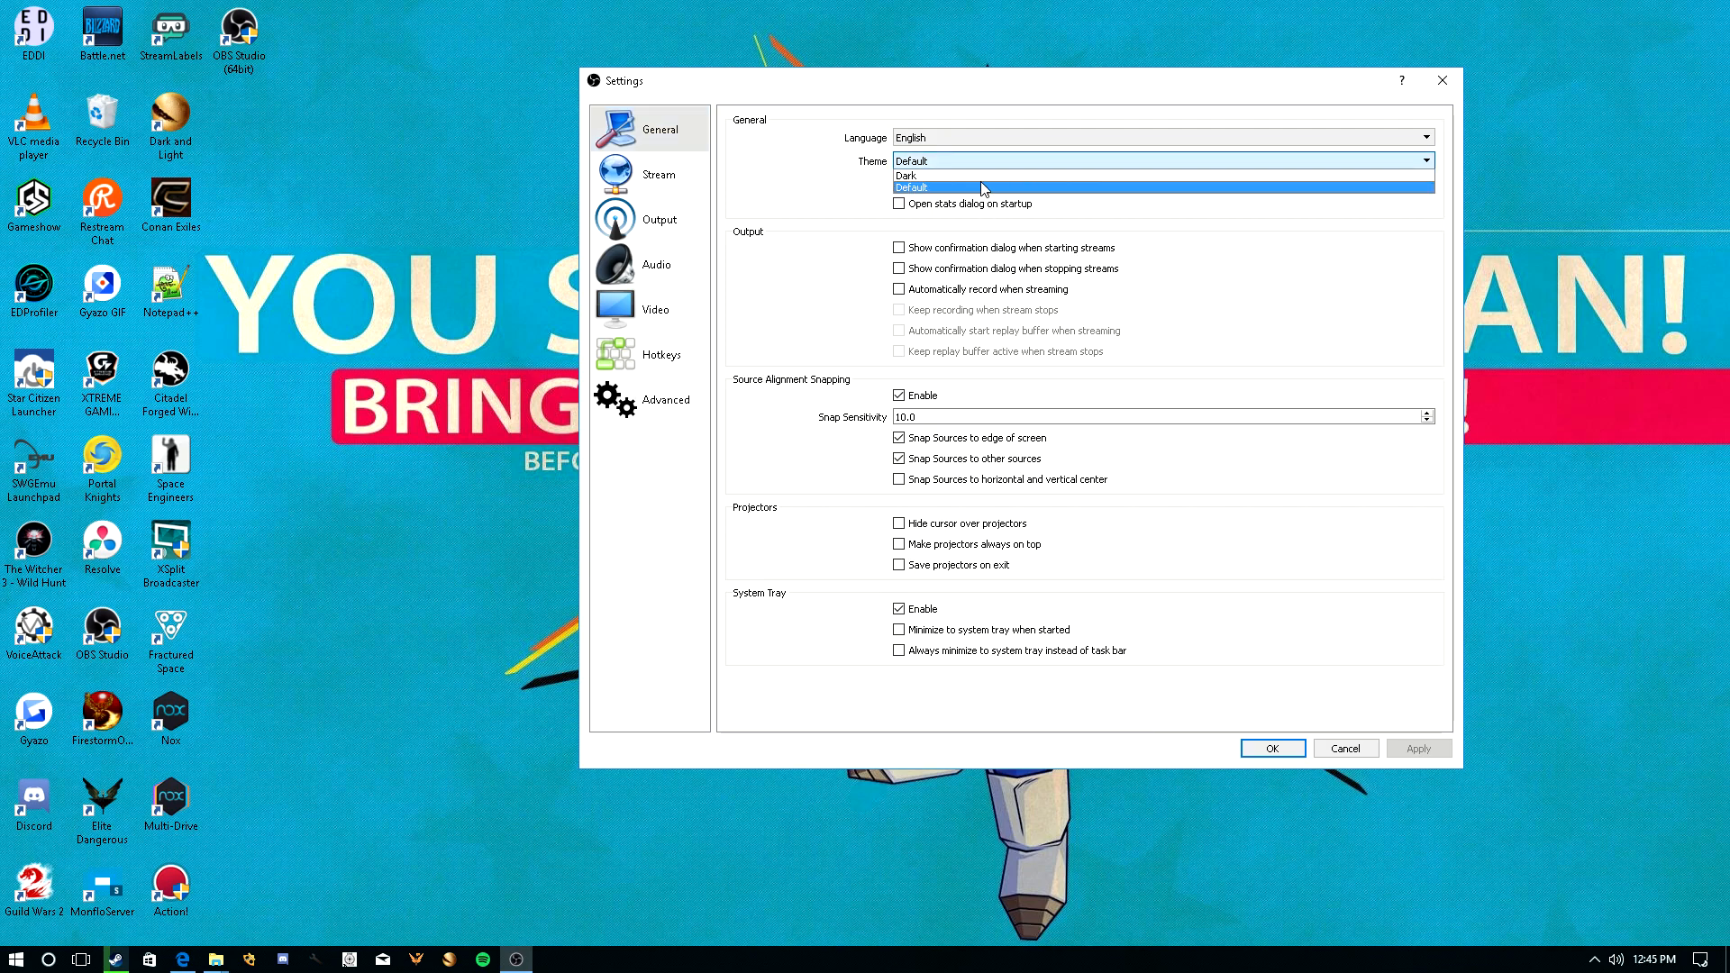
{"action": "left_click", "coordinate": [986, 176]}
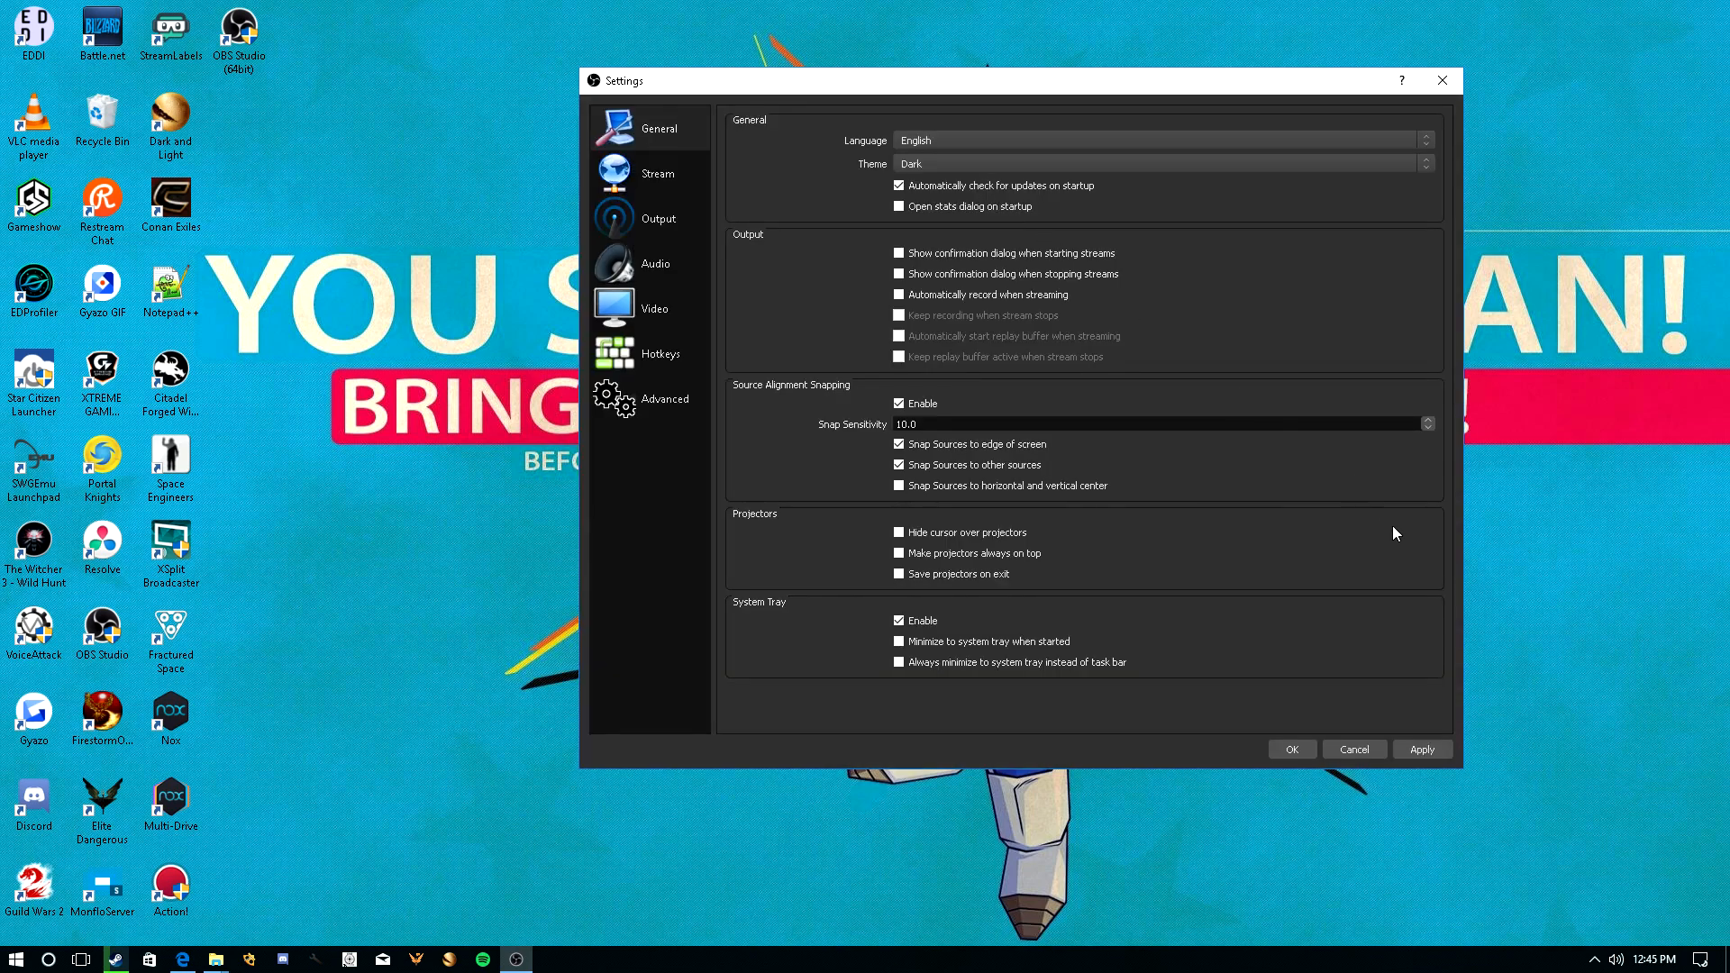
{"action": "left_click", "coordinate": [1422, 751]}
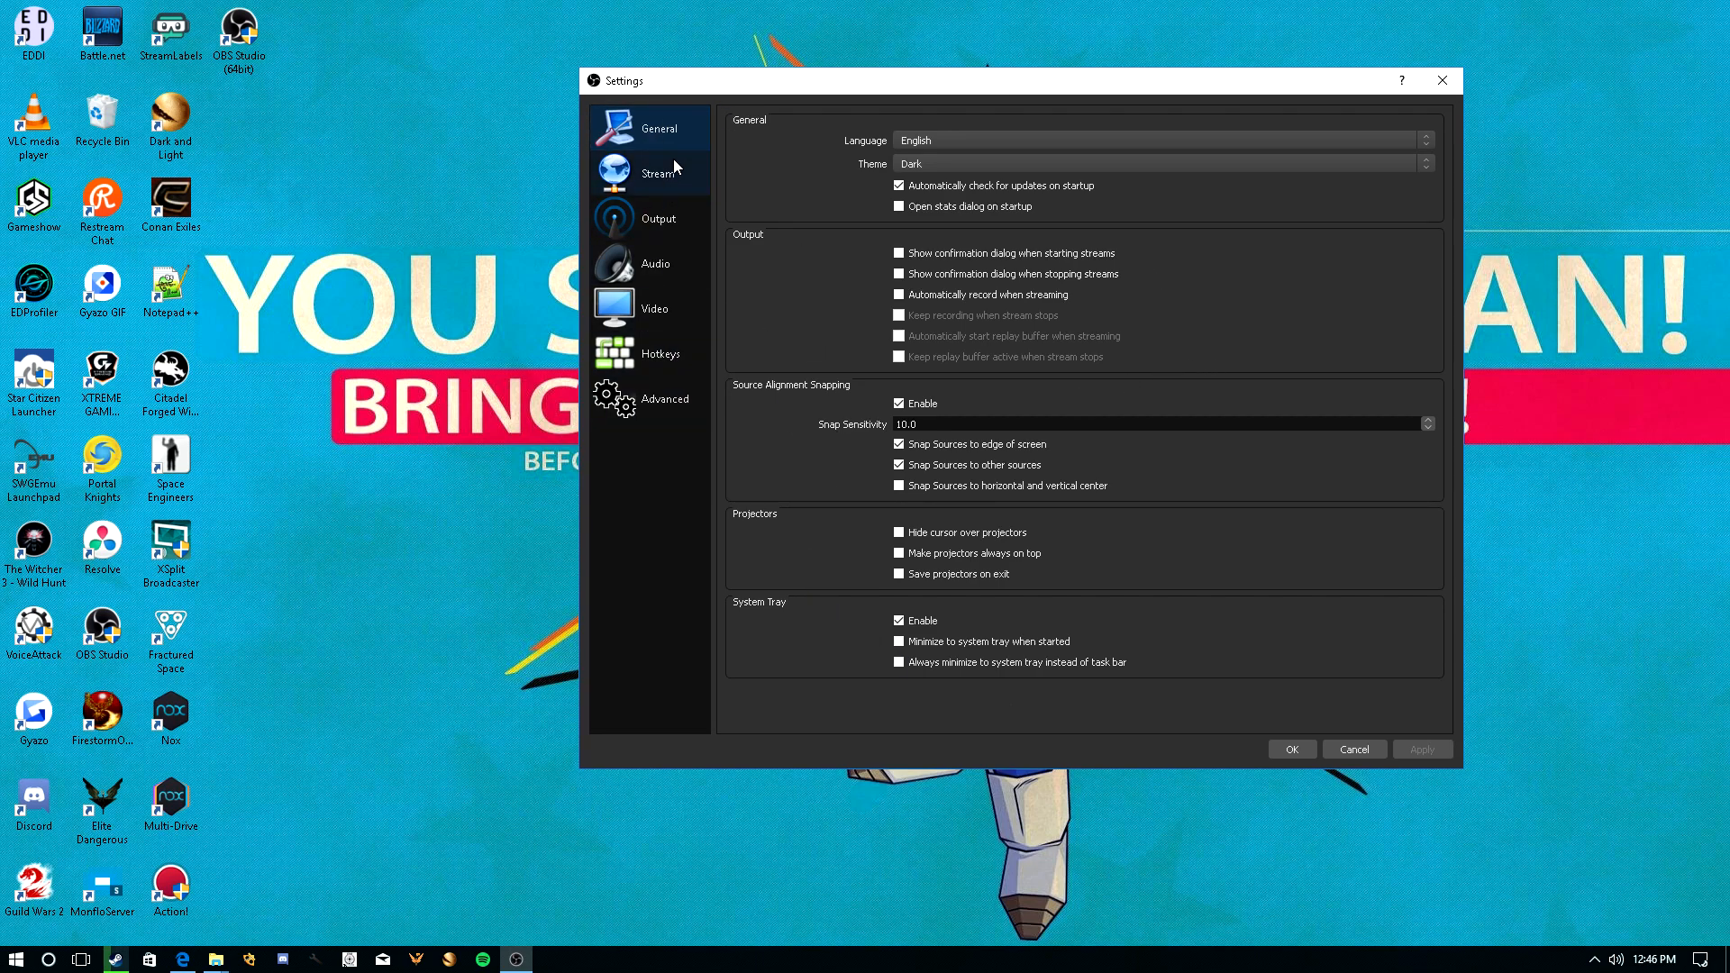
Set the streaming encoder to Hardware (NVENC) in the output settings.
{"action": "left_click", "coordinate": [682, 218]}
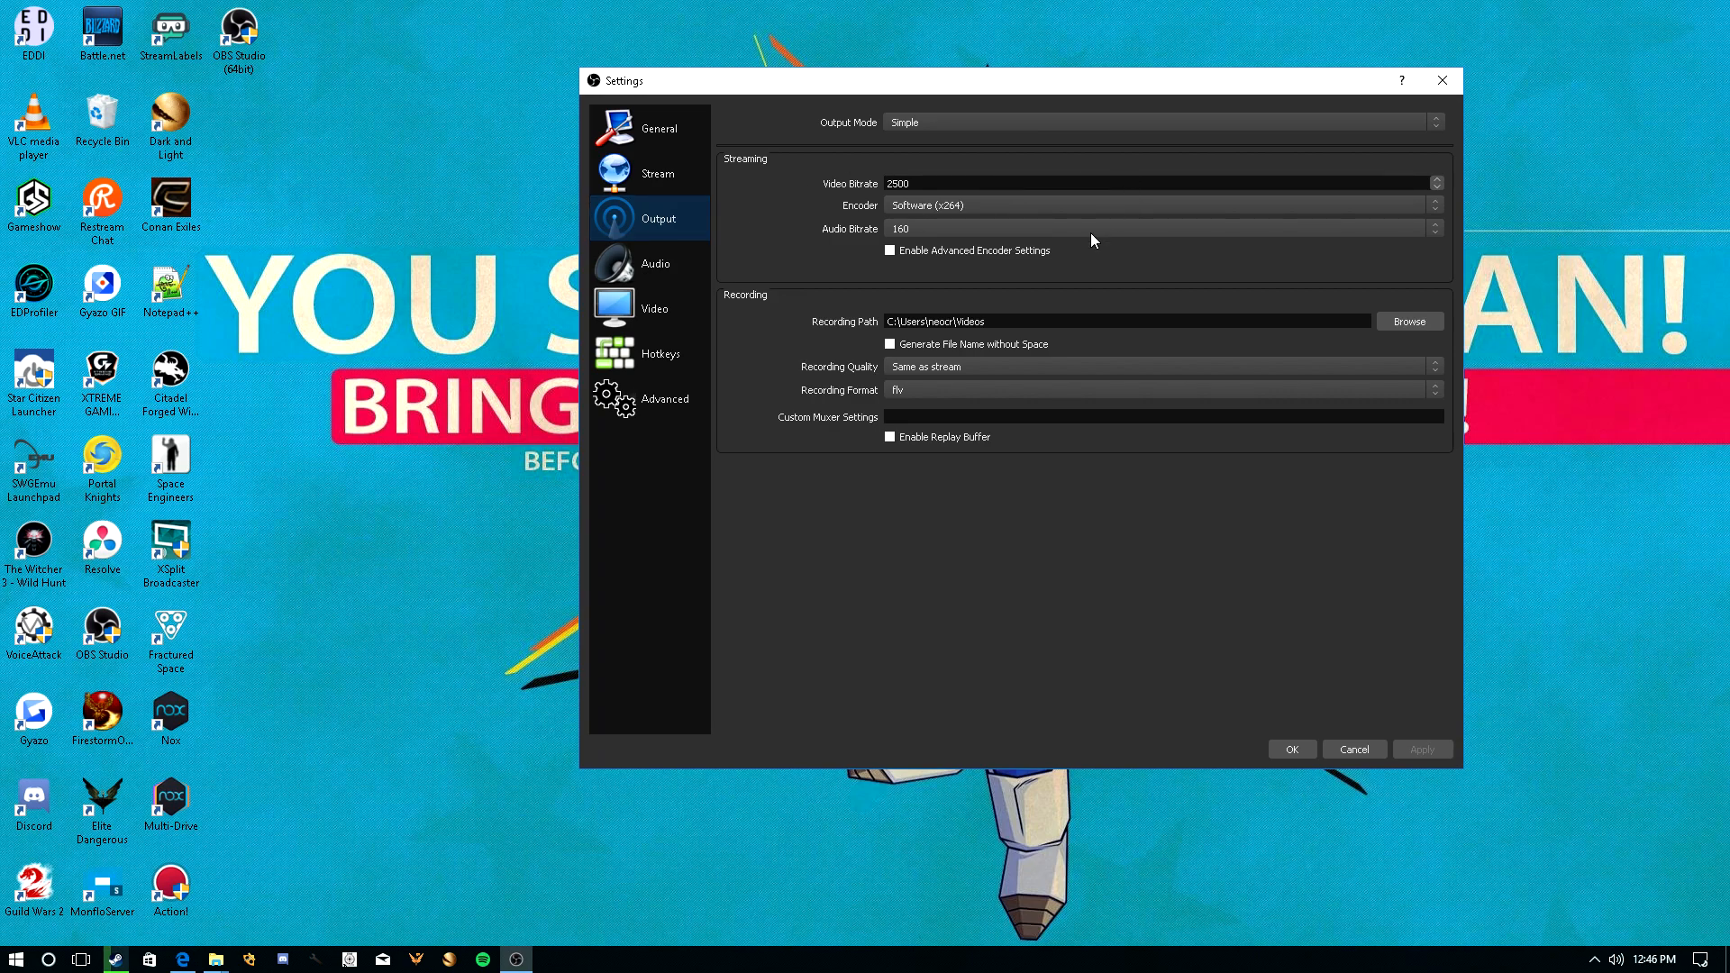
{"action": "left_click_drag", "start_coordinate": [991, 81], "coordinate": [818, 214]}
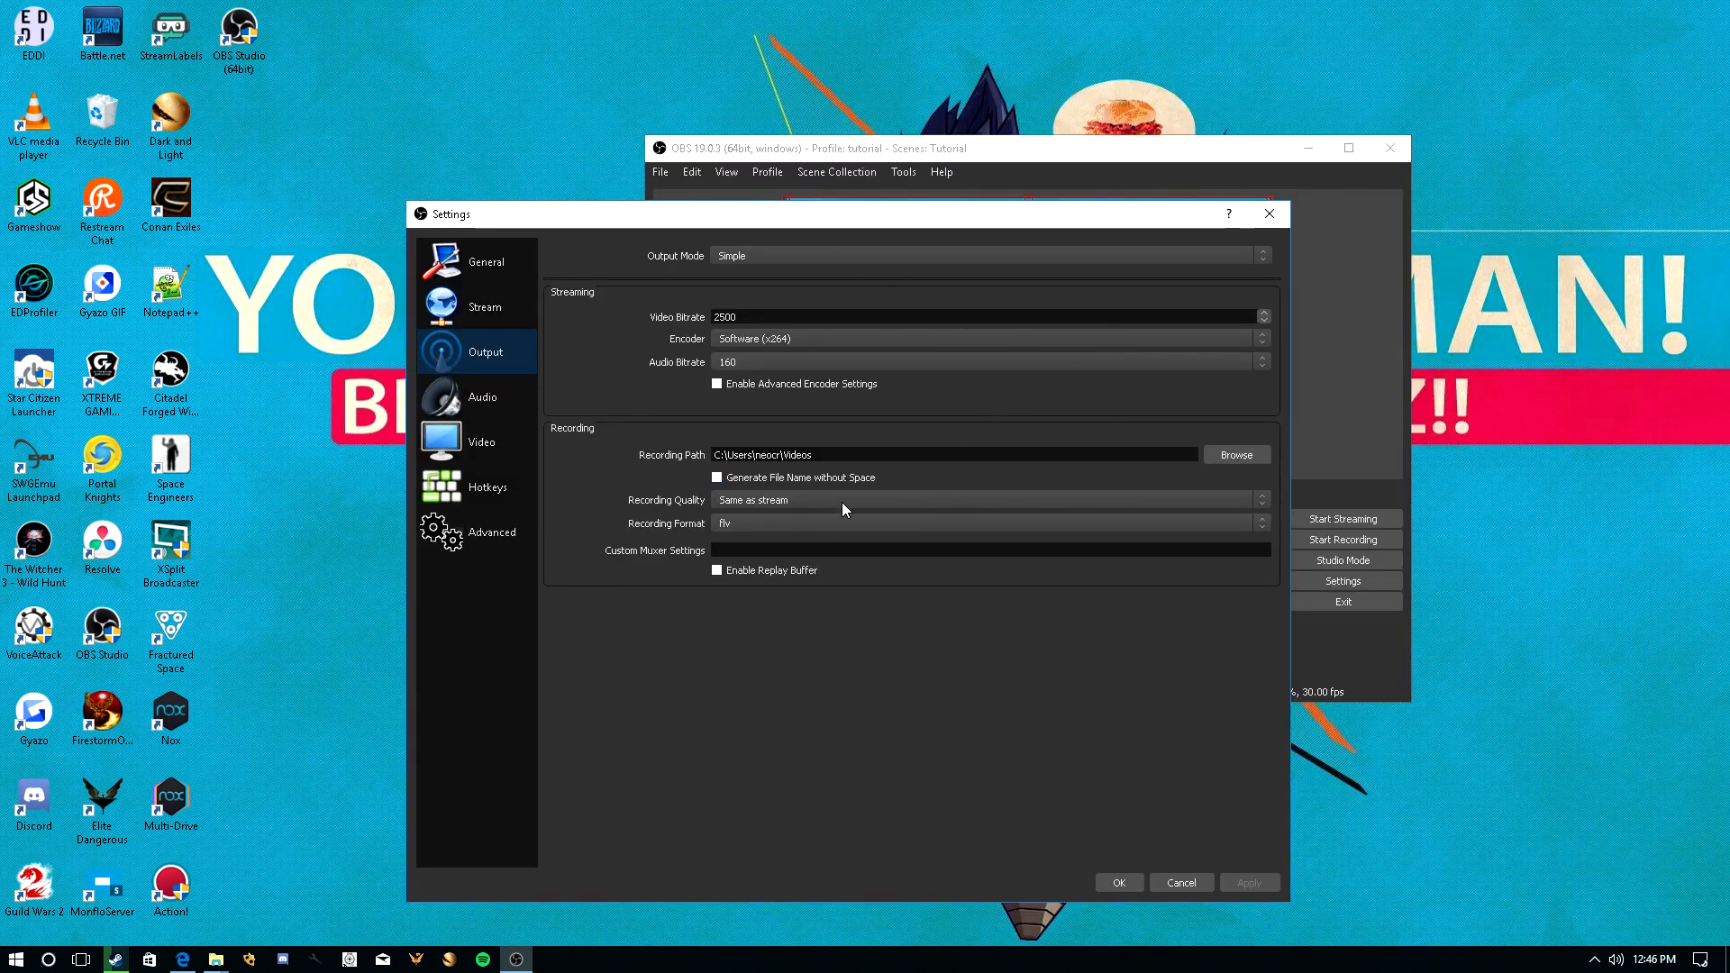
{"action": "left_click", "coordinate": [766, 339]}
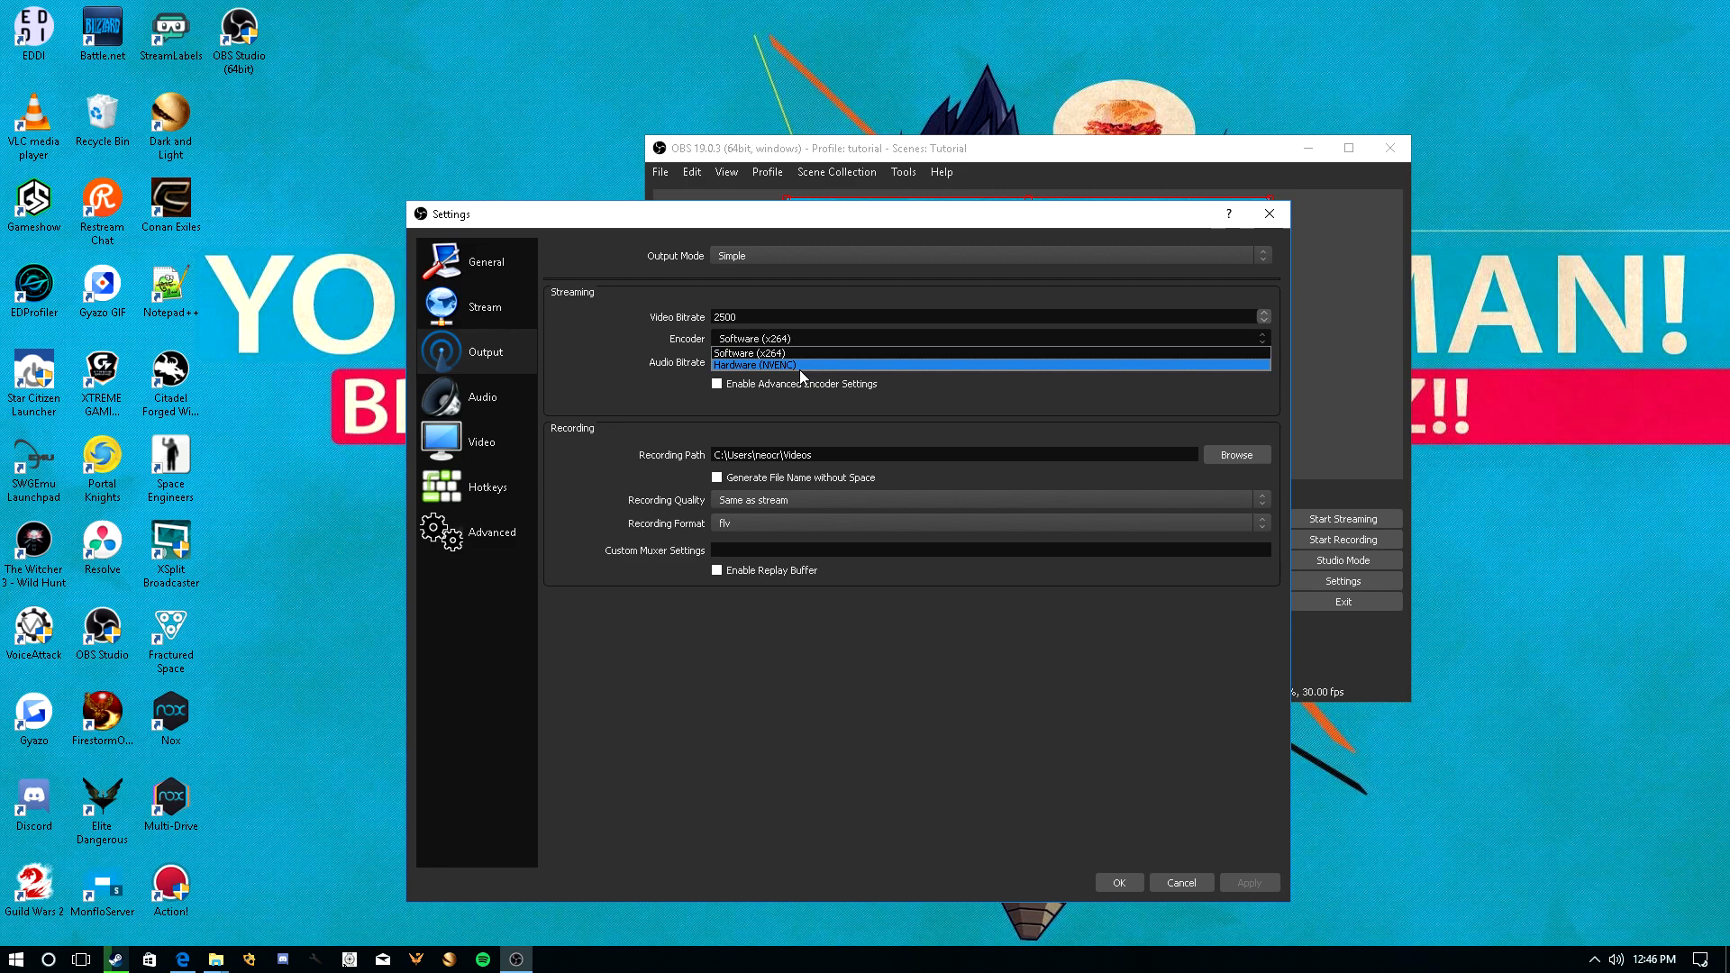
{"action": "left_click", "coordinate": [755, 357]}
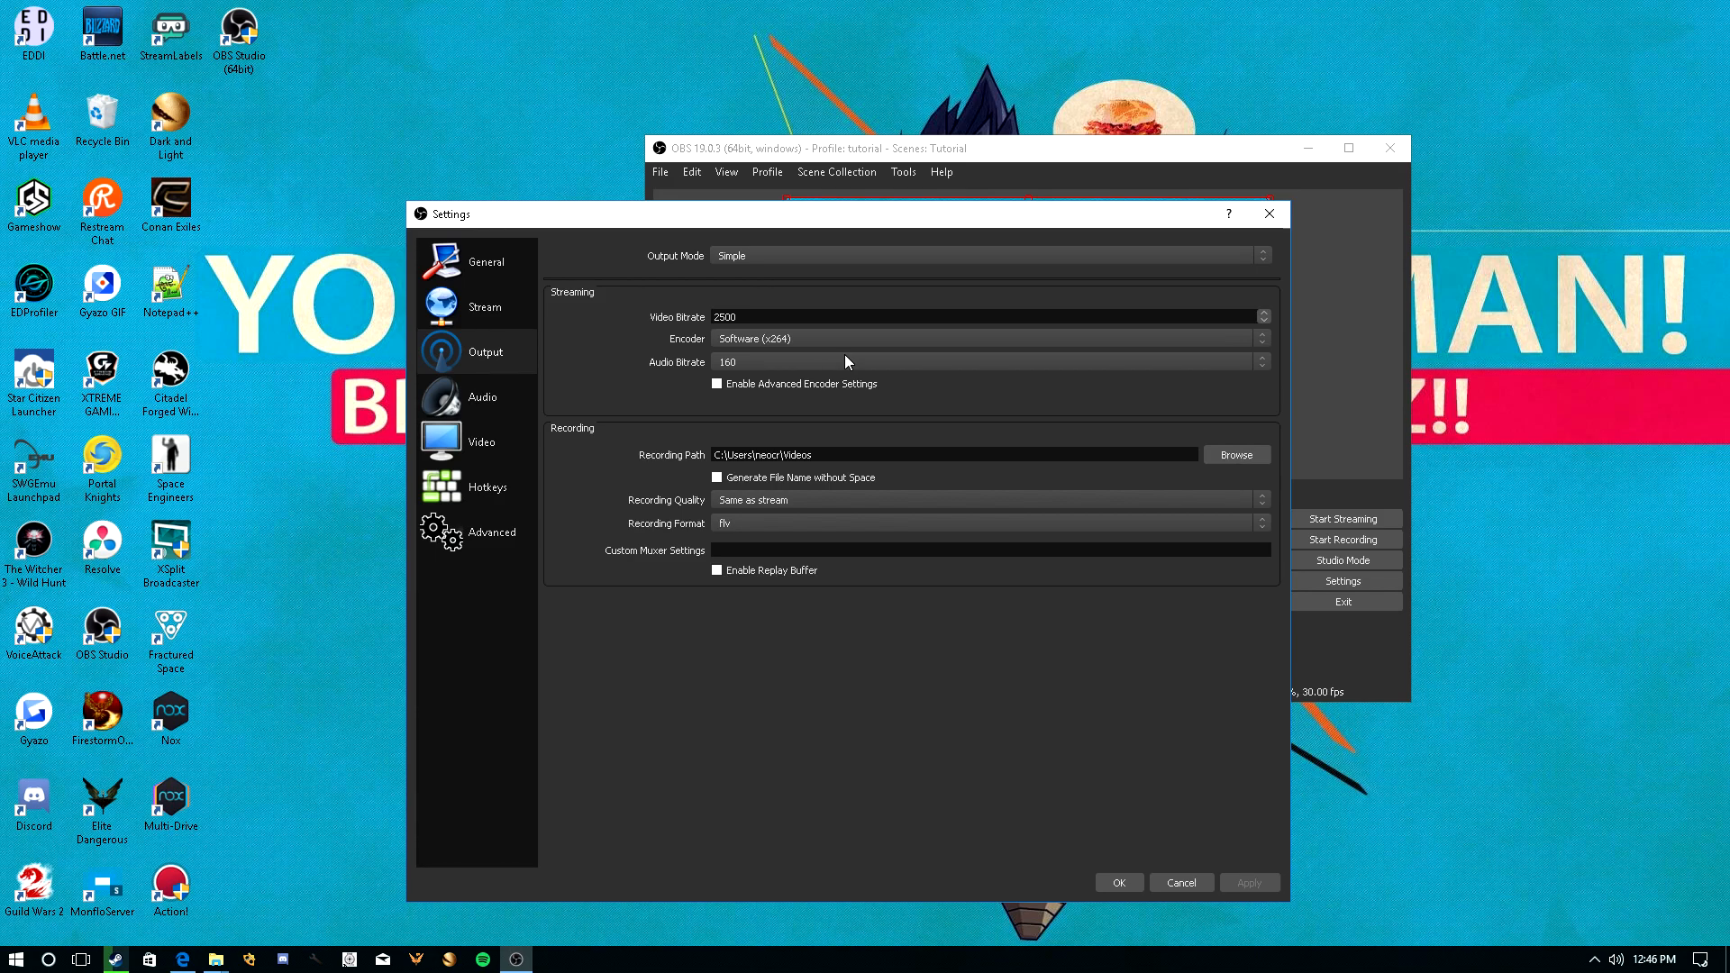
{"action": "left_click", "coordinate": [823, 339]}
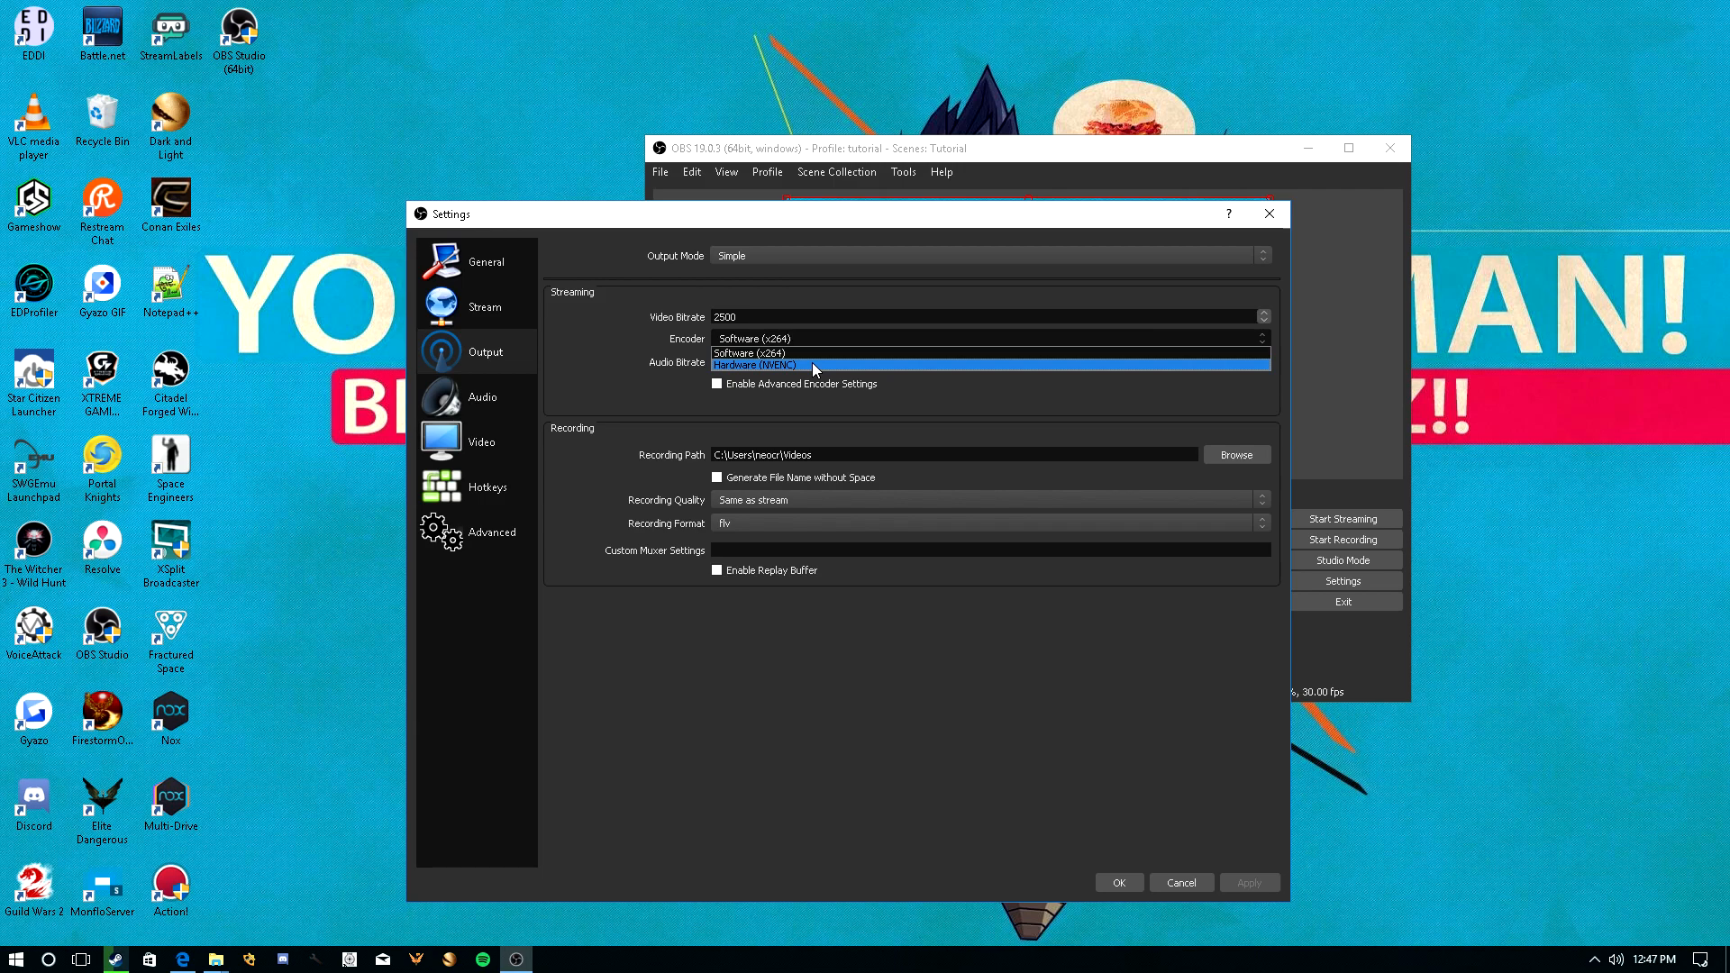
{"action": "left_click", "coordinate": [800, 365]}
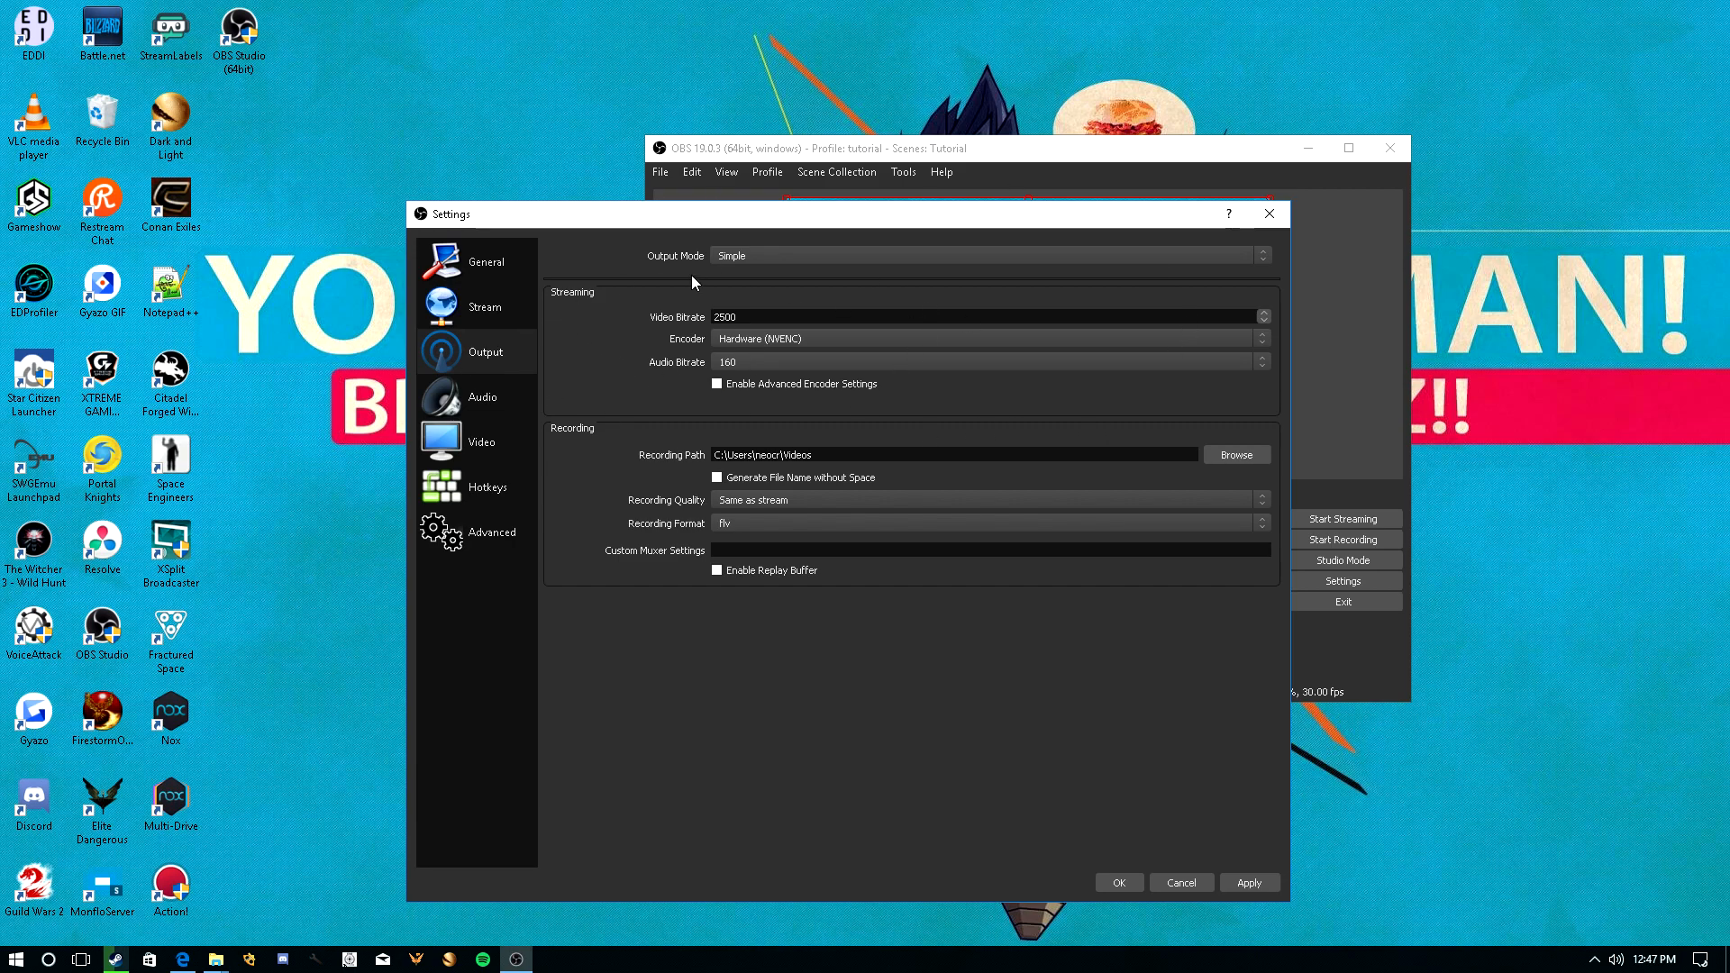
{"action": "double_click", "coordinate": [761, 319]}
{"action": "left_click", "coordinate": [763, 315]}
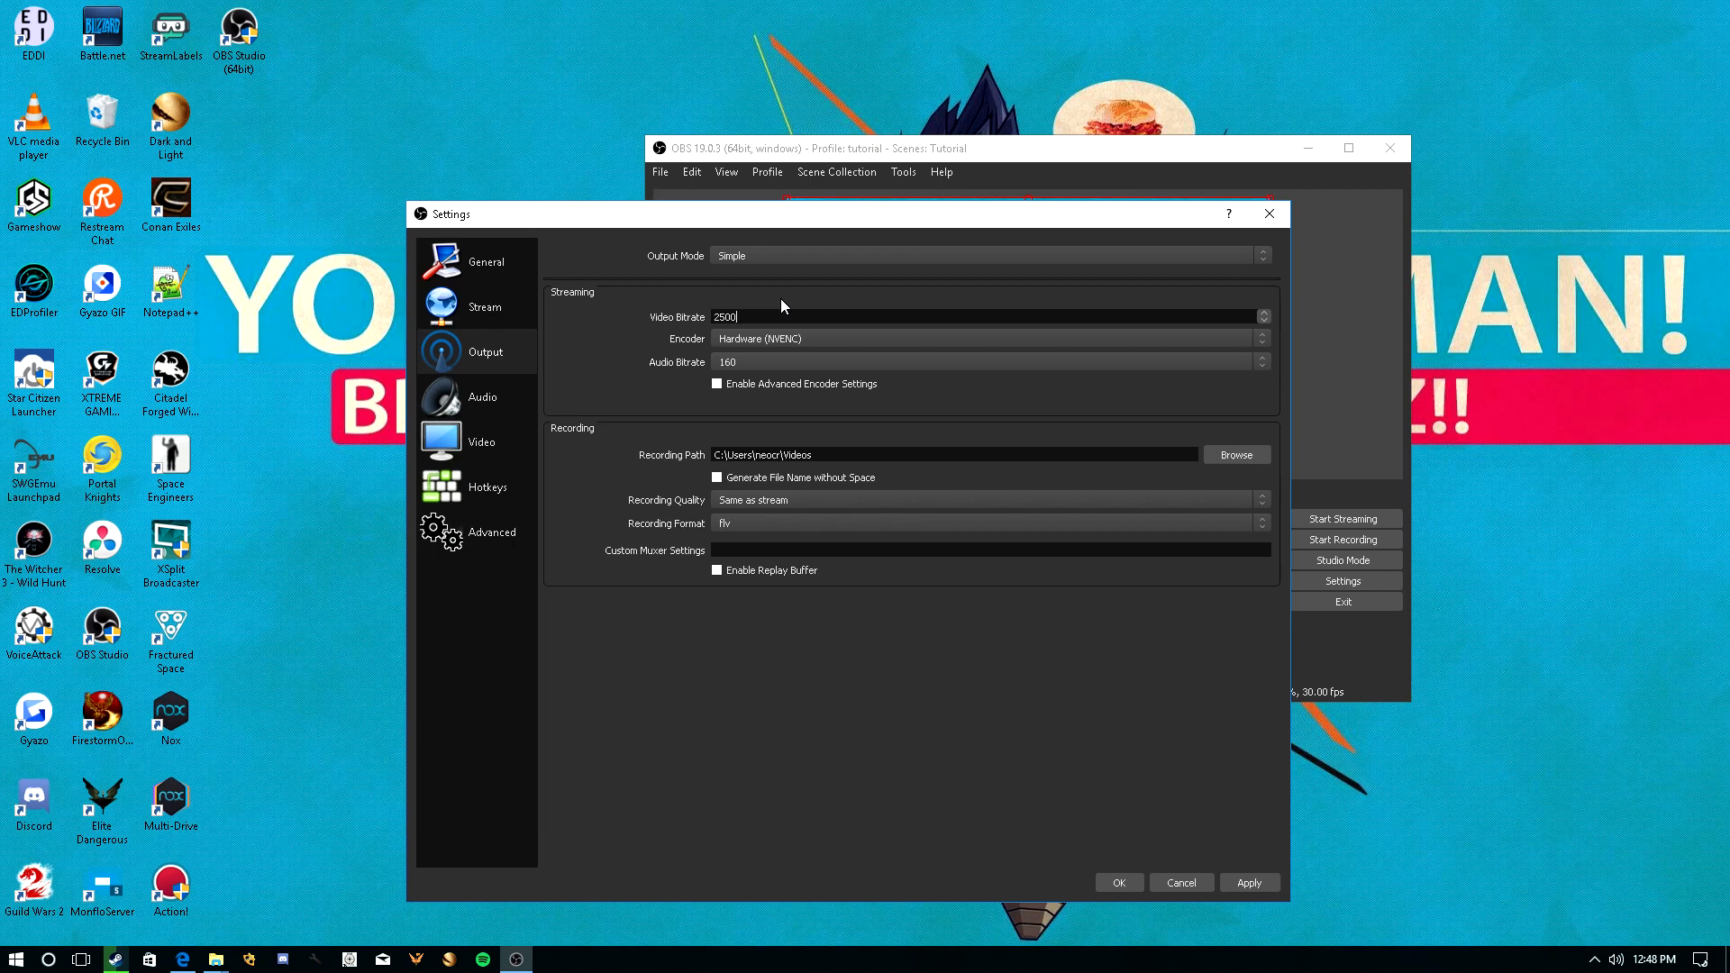
{"action": "double_click", "coordinate": [764, 317]}
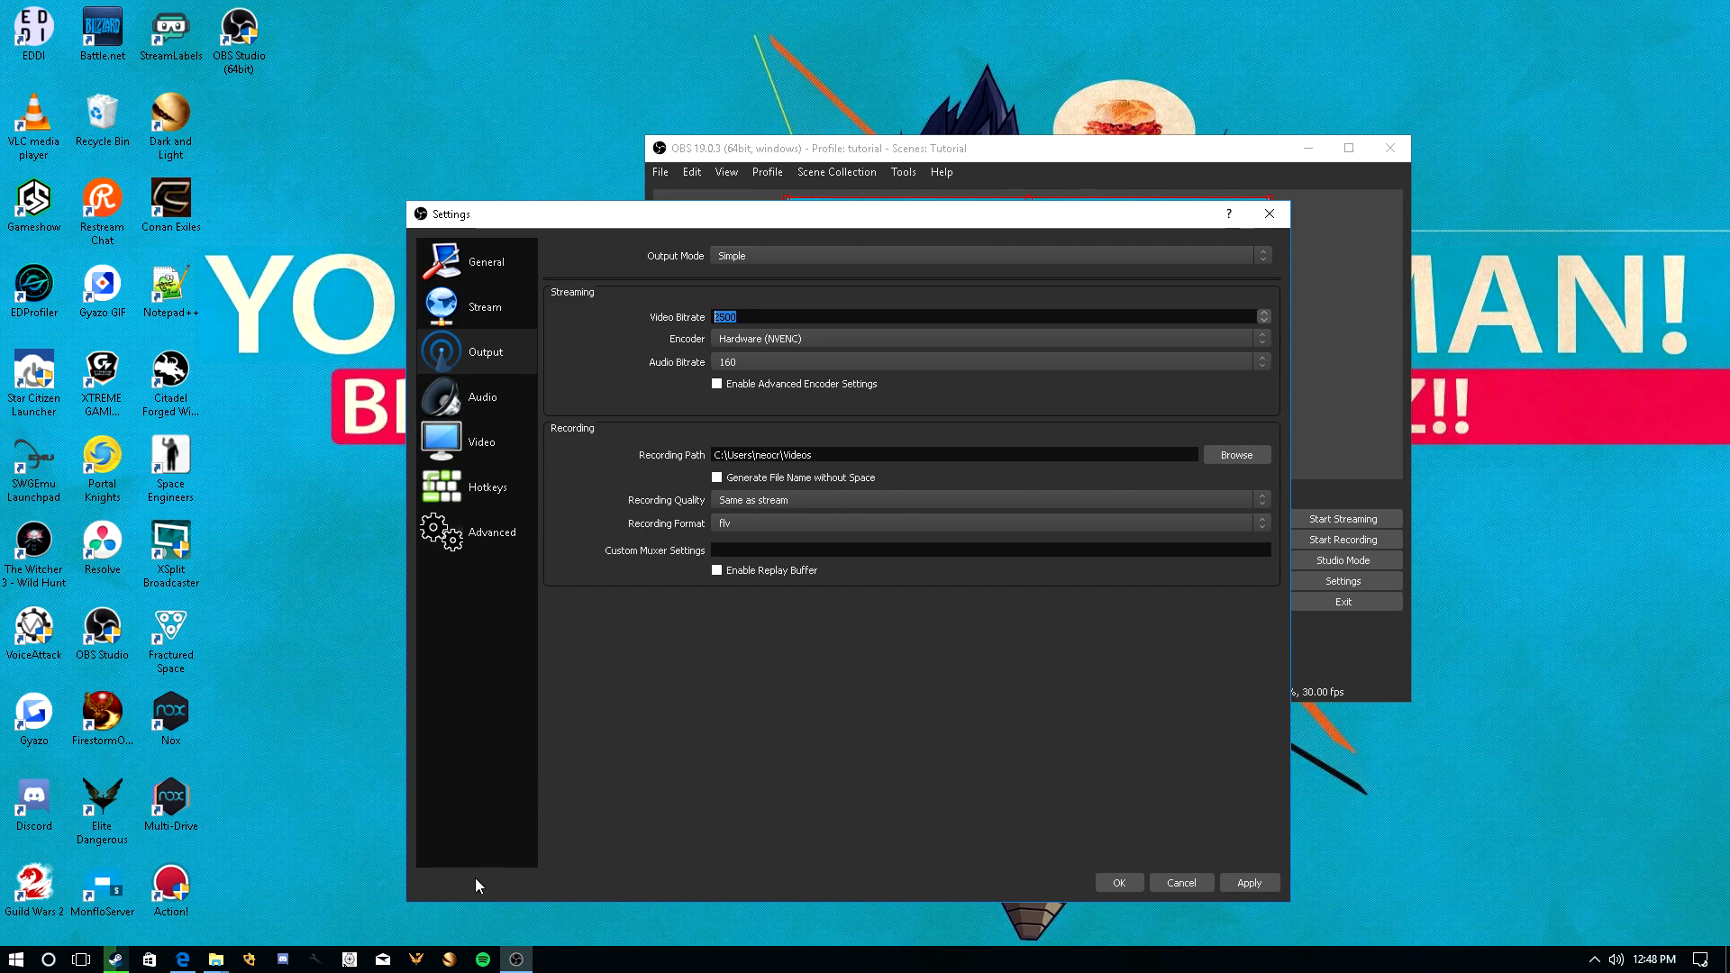
Switch to the web browser, search in a new tab for YouTube encoder settings, and highlight the 1080p row of recommended bitrates.
{"action": "left_click", "coordinate": [181, 962]}
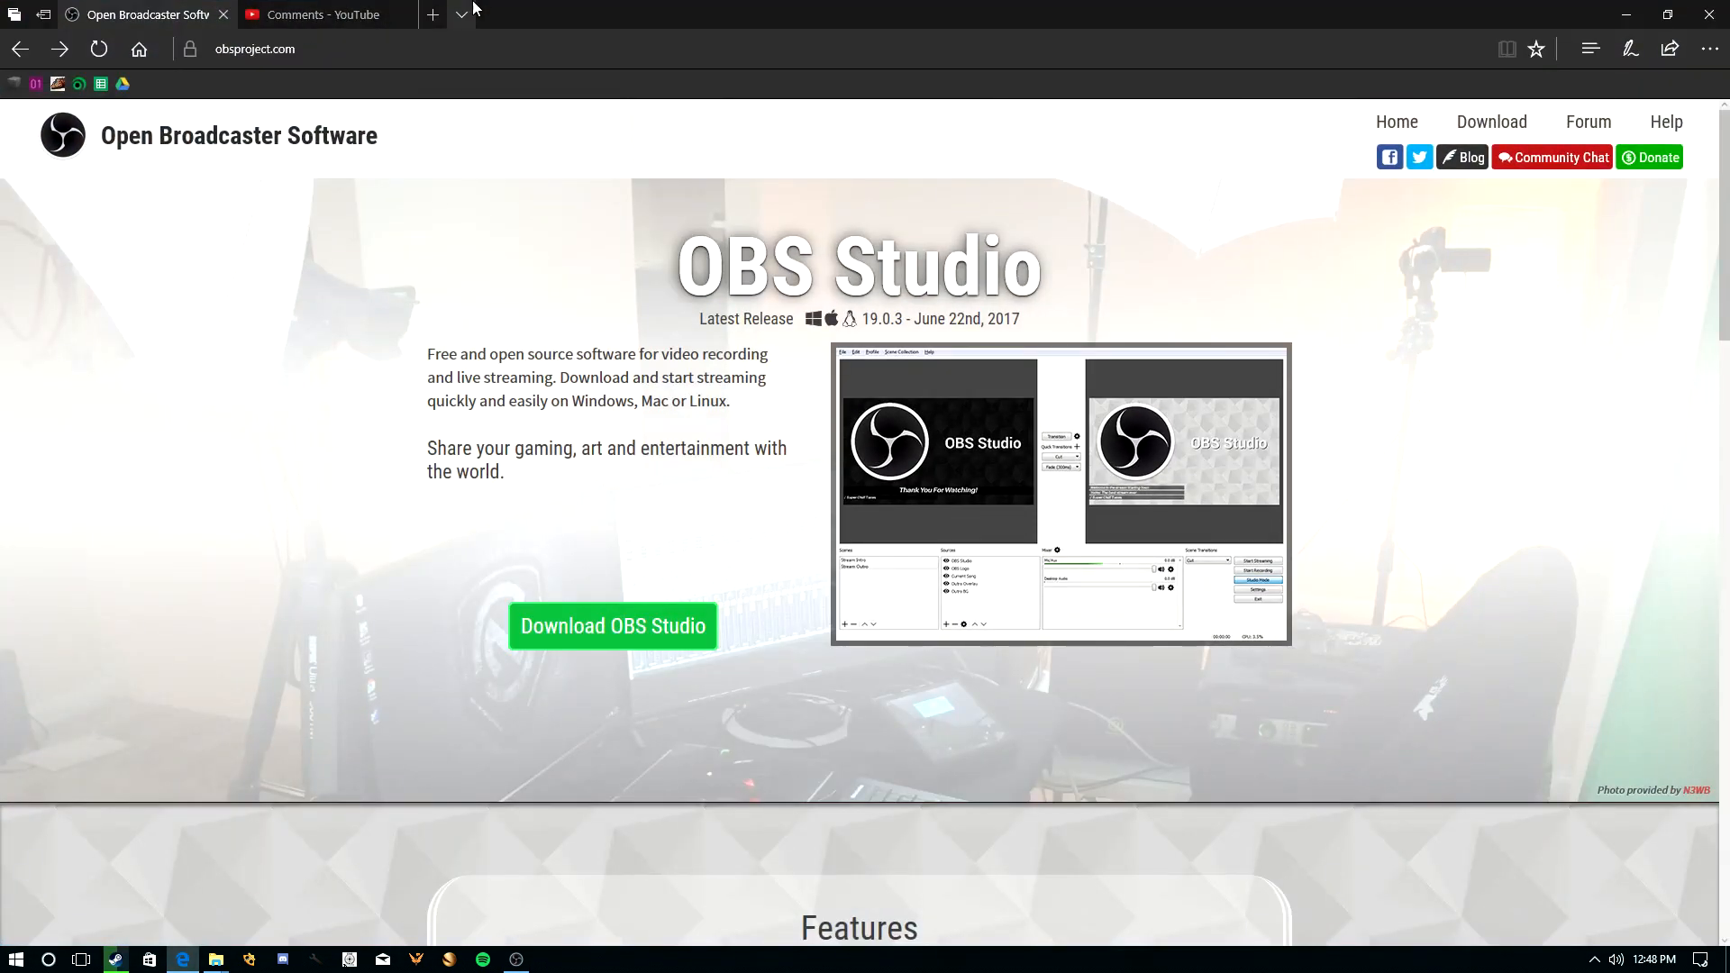
{"action": "left_click", "coordinate": [432, 15]}
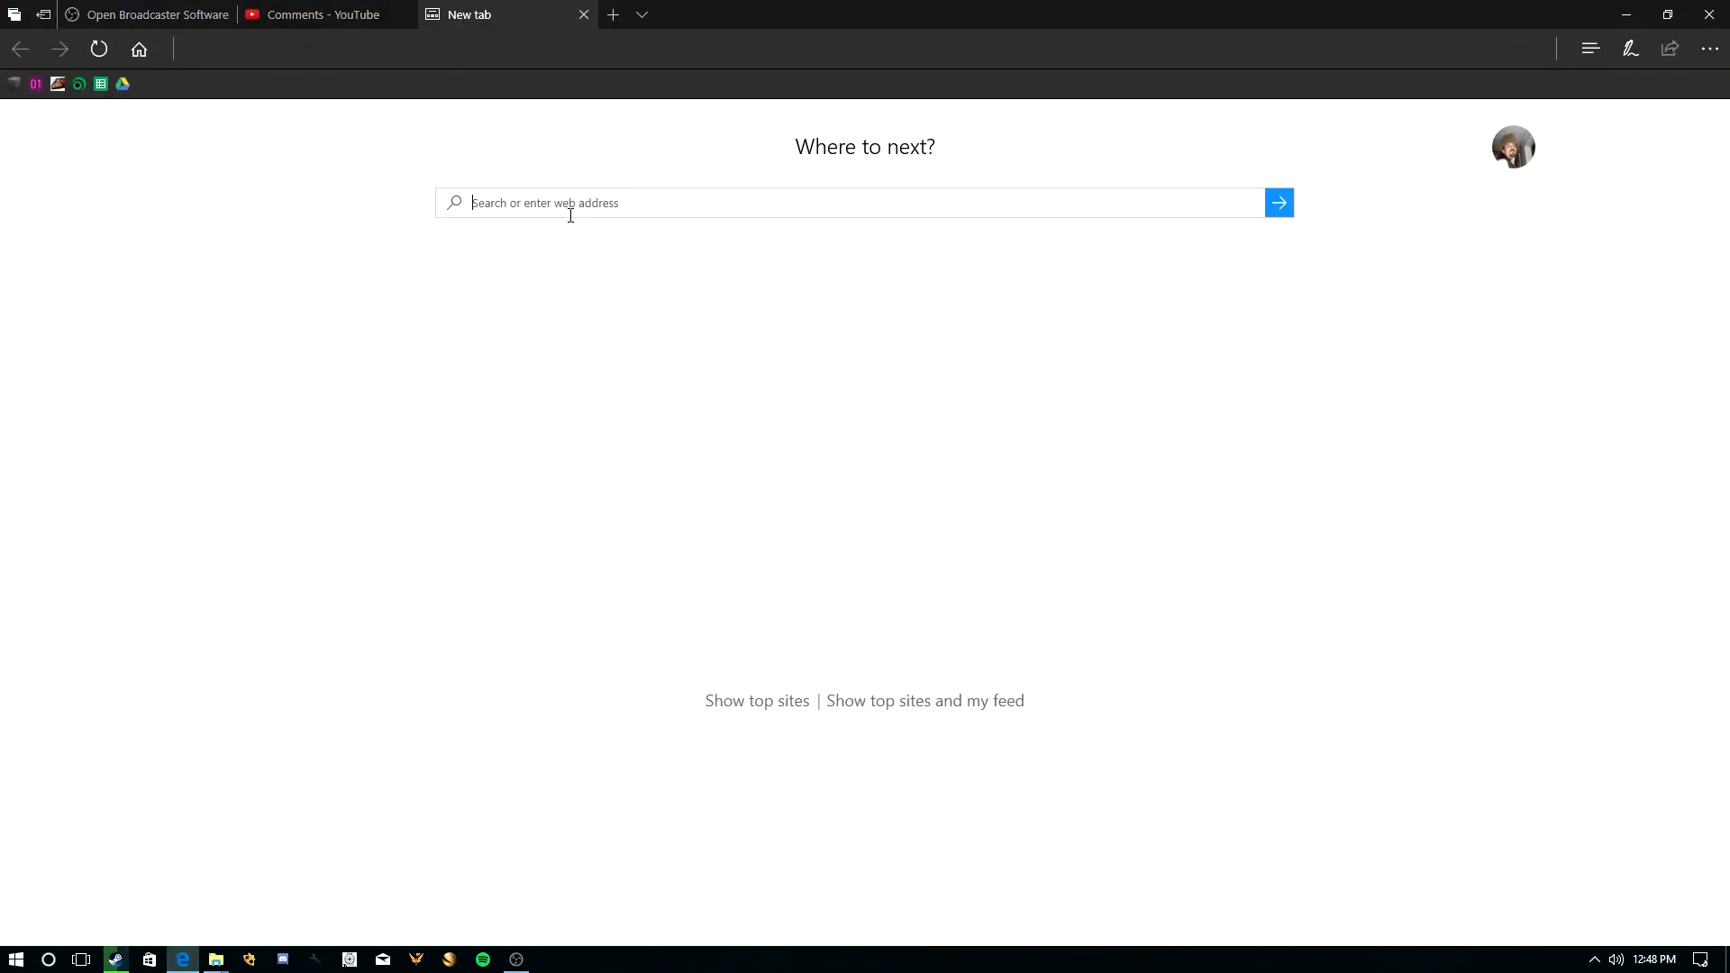
{"action": "type", "text": "o"}
{"action": "key", "text": "BackSpace"}
{"action": "key", "text": "BackSpace"}
{"action": "type", "text": "youtube "}
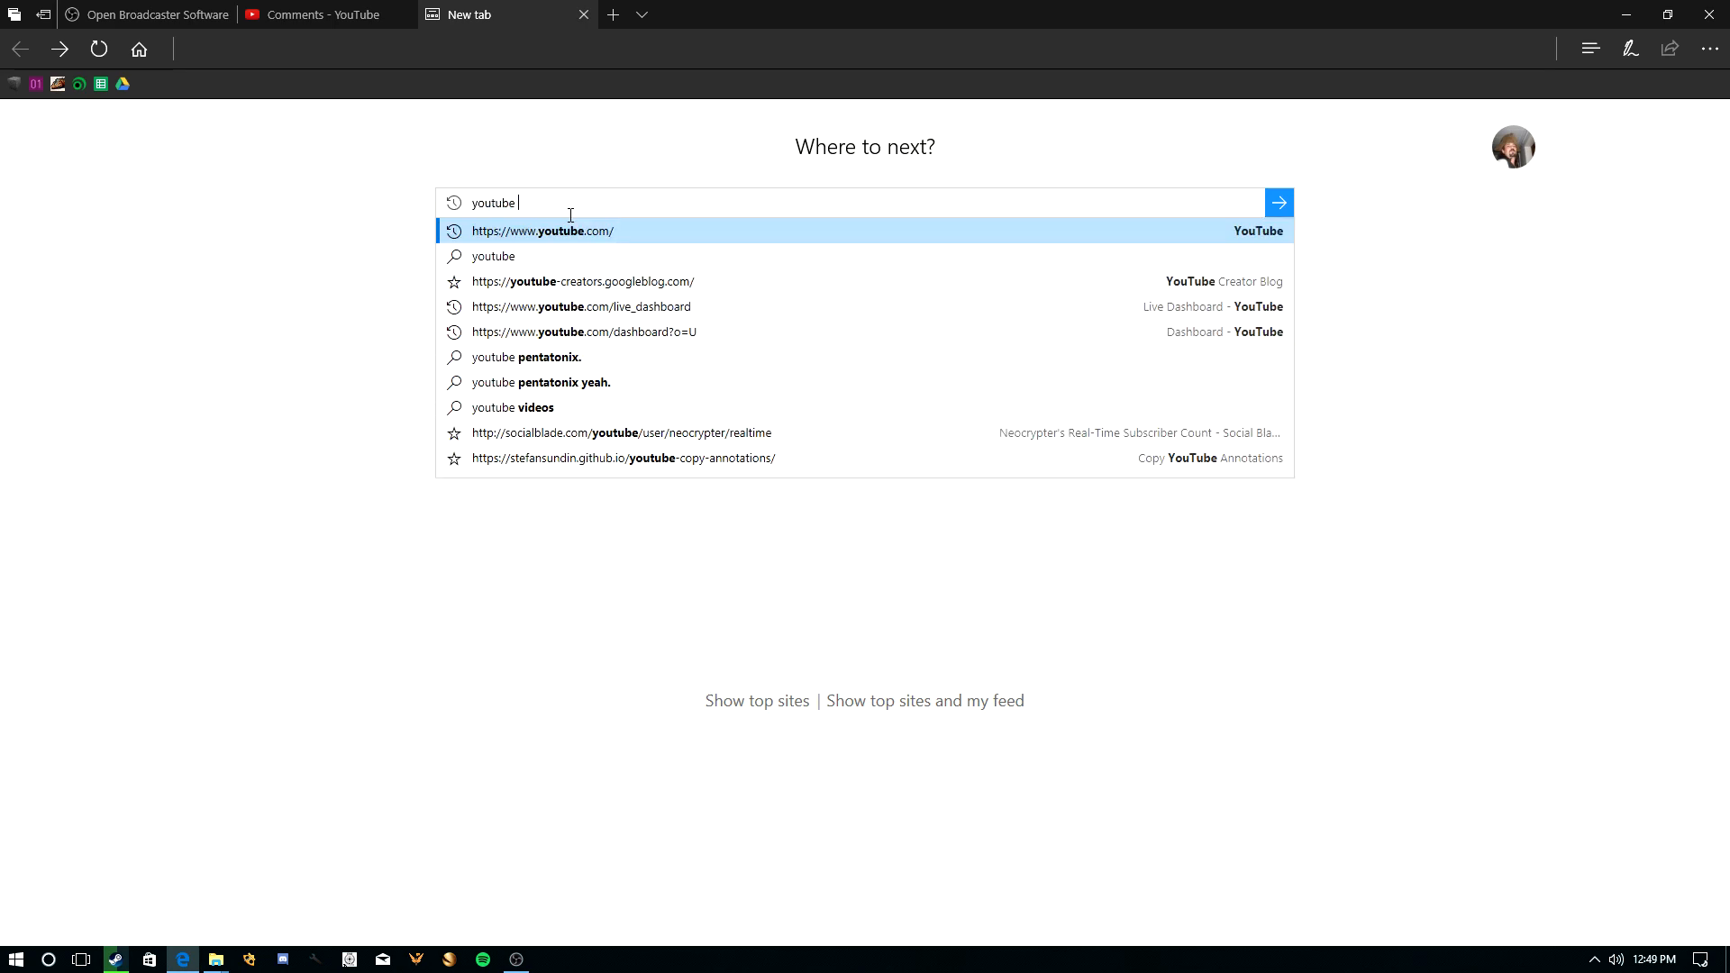
{"action": "type", "text": "encoder"}
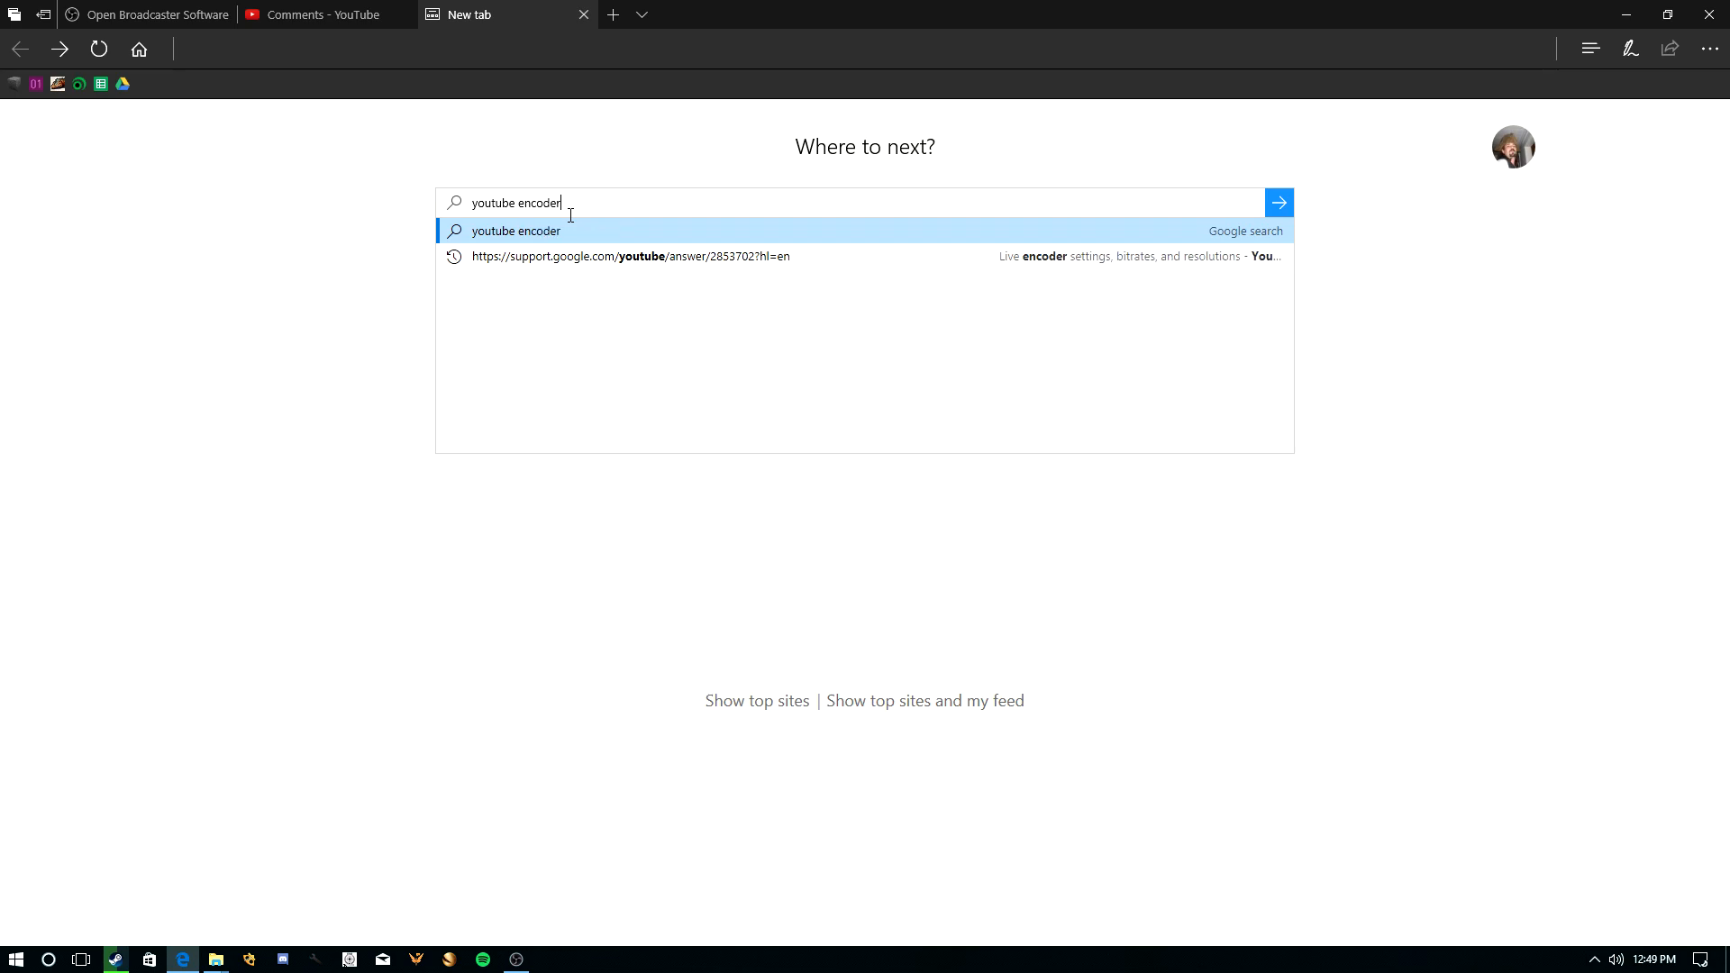
{"action": "type", "text": " settenings"}
{"action": "key", "text": "BackSpace"}
{"action": "key", "text": "BackSpace"}
{"action": "key", "text": "BackSpace"}
{"action": "key", "text": "BackSpace"}
{"action": "key", "text": "BackSpace"}
{"action": "key", "text": "BackSpace"}
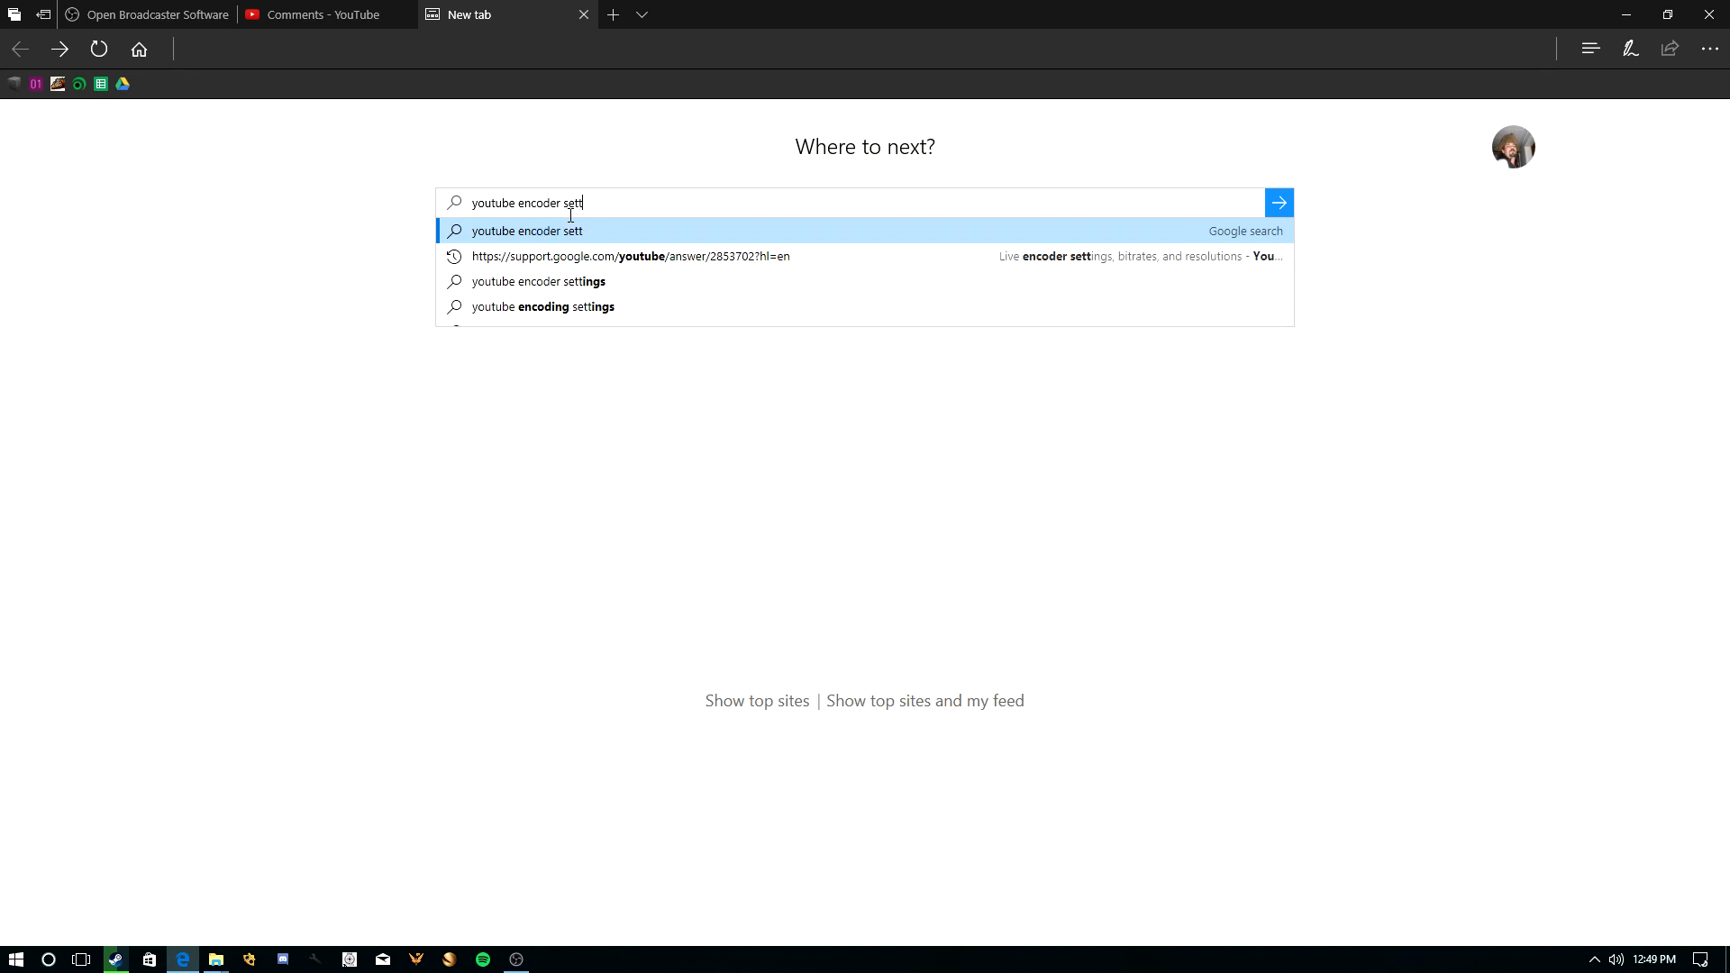
{"action": "type", "text": "ingx"}
{"action": "key", "text": "Return"}
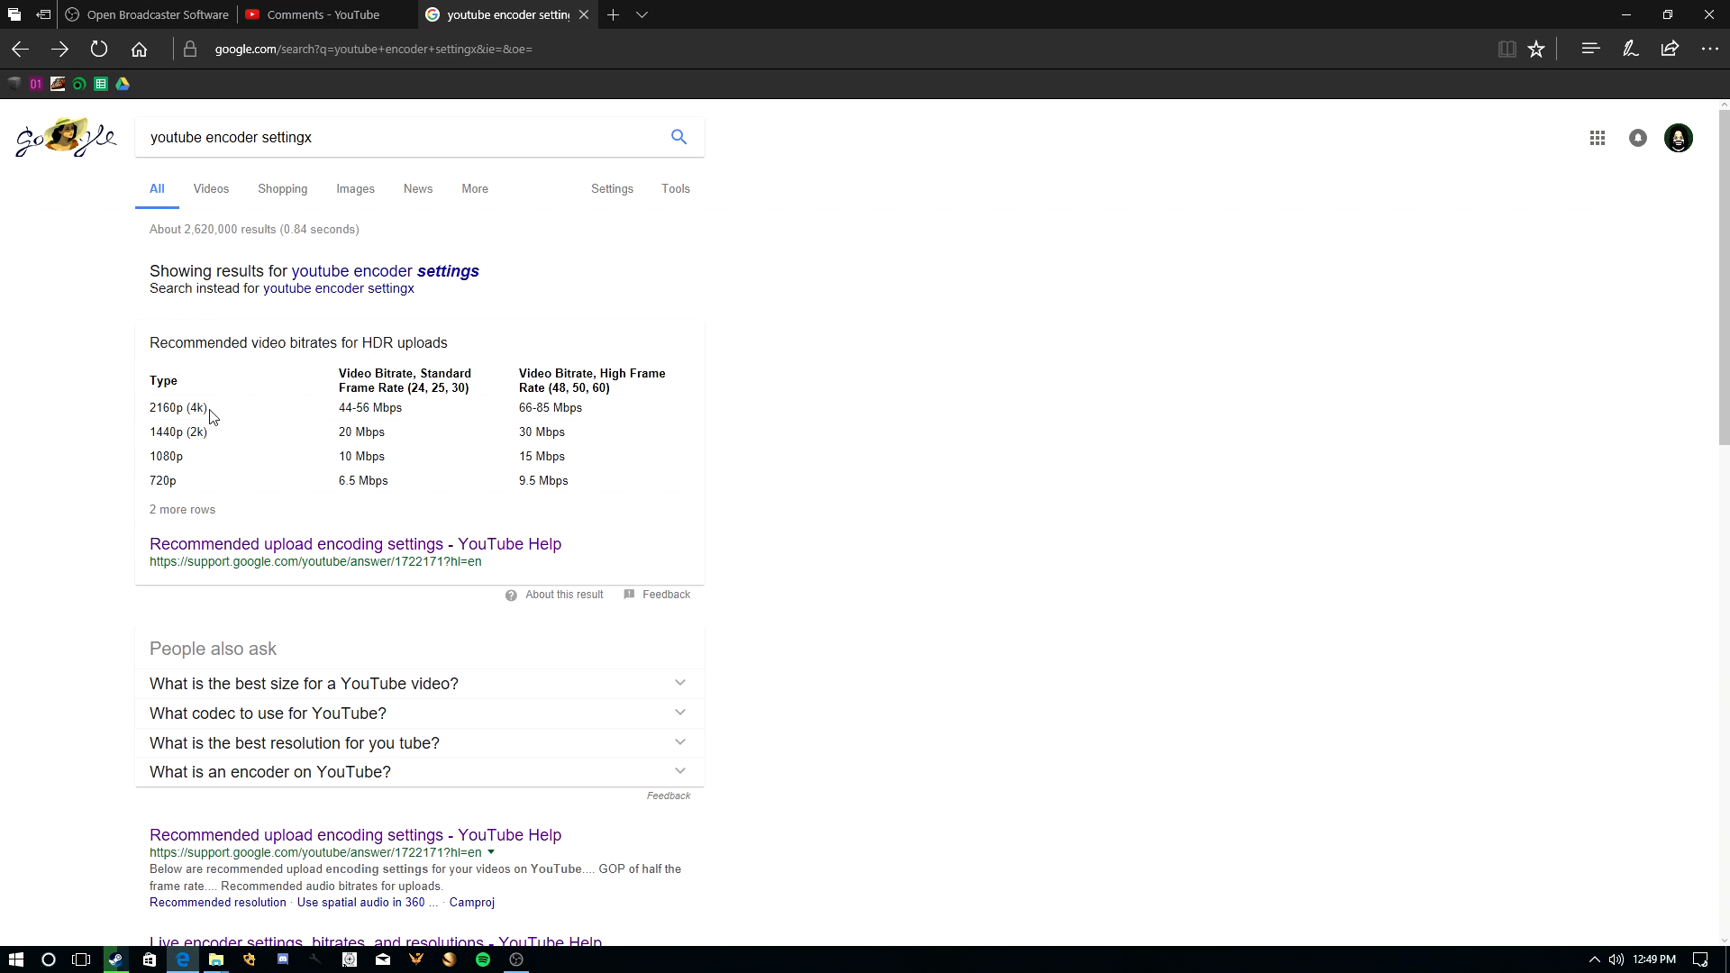
{"action": "left_click_drag", "start_coordinate": [152, 456], "coordinate": [689, 463]}
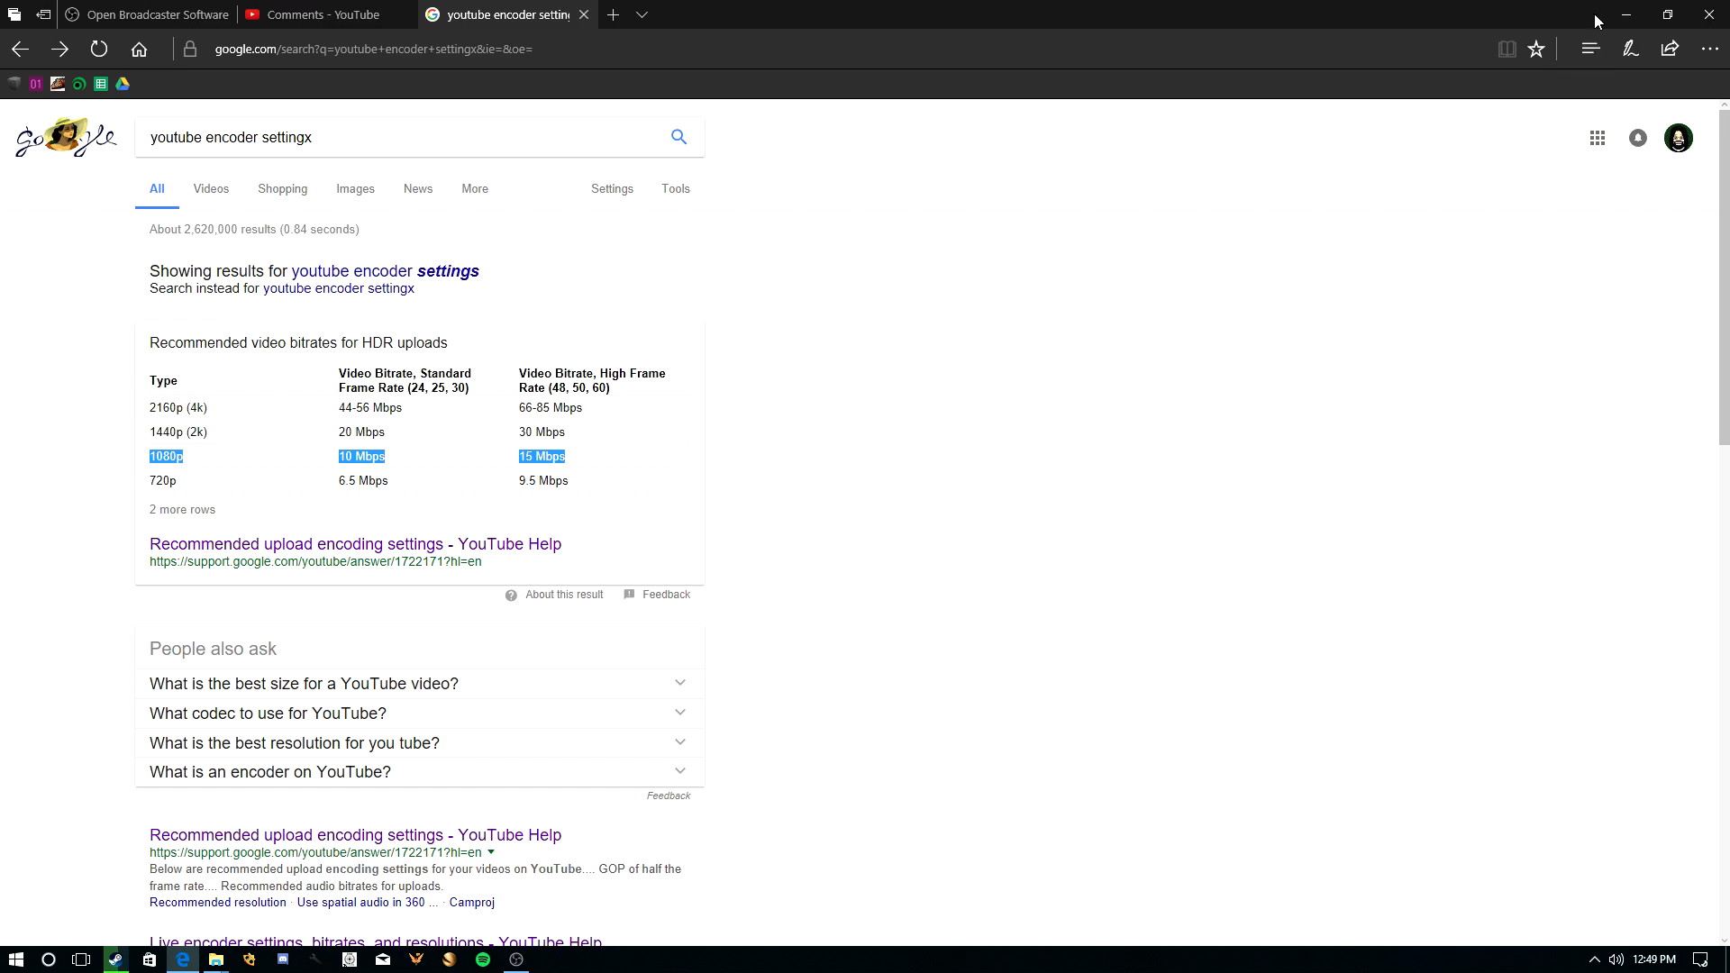
Return to the OBS output settings and set the streaming video bitrate to 15000.
{"action": "left_click", "coordinate": [1626, 15]}
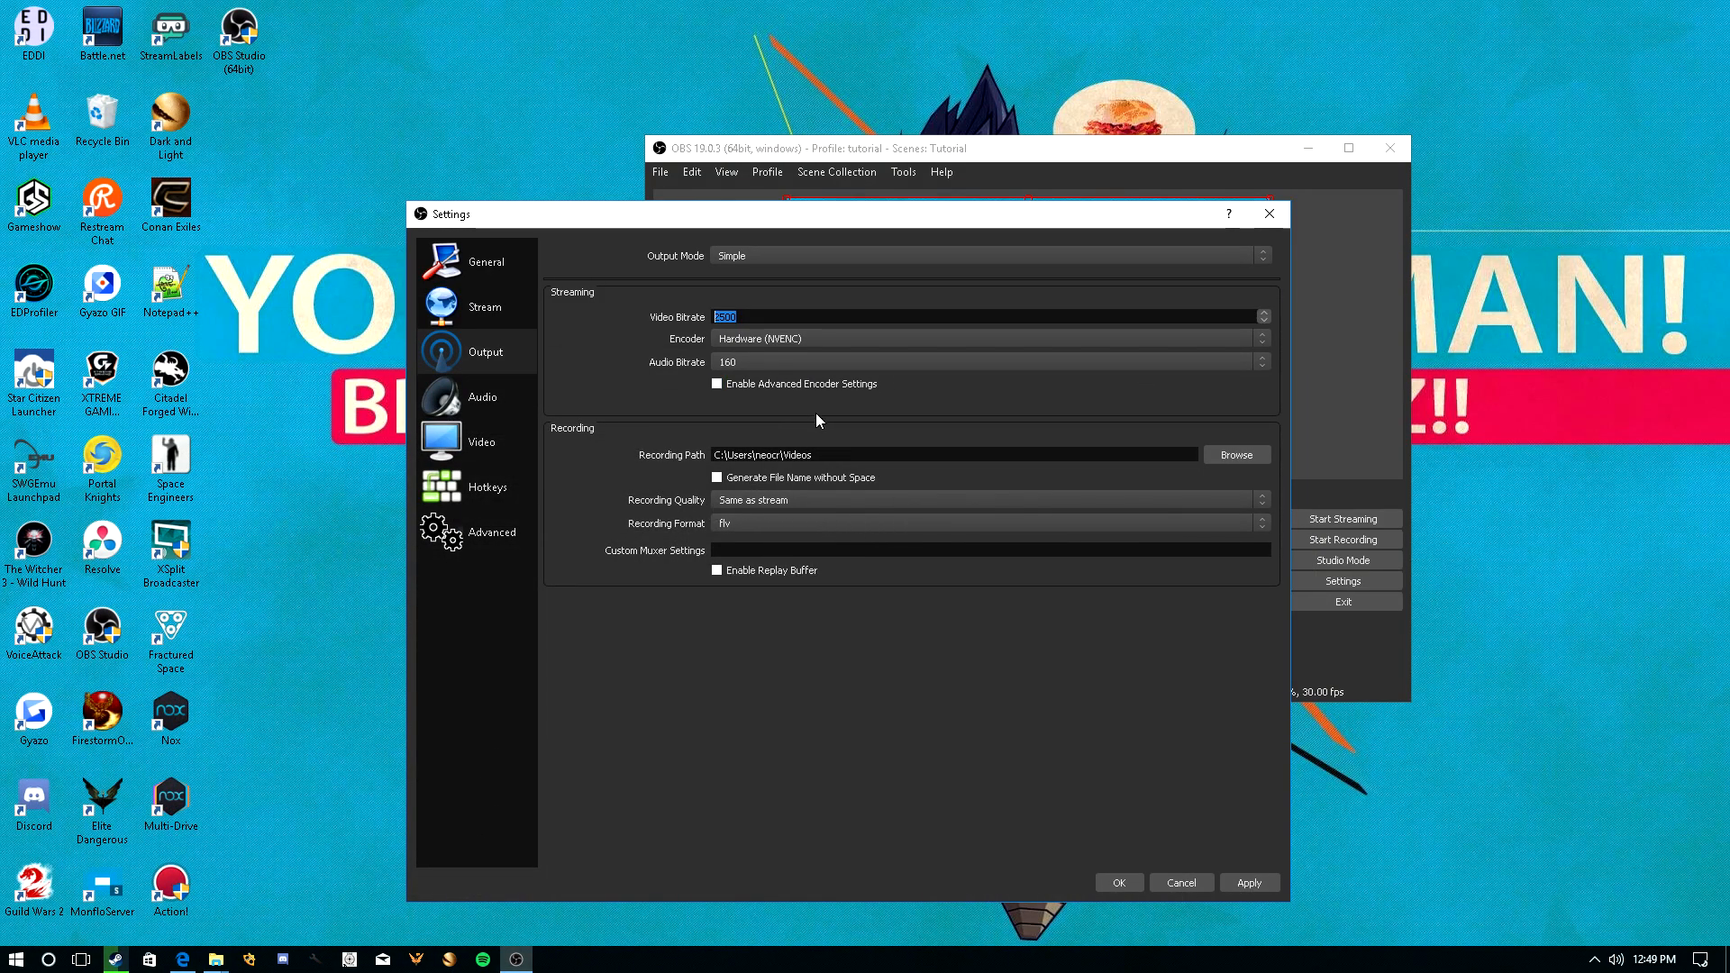
{"action": "double_click", "coordinate": [781, 317]}
{"action": "type", "text": "15"}
Review the recording quality options and keep Same as stream.
{"action": "left_click", "coordinate": [737, 504]}
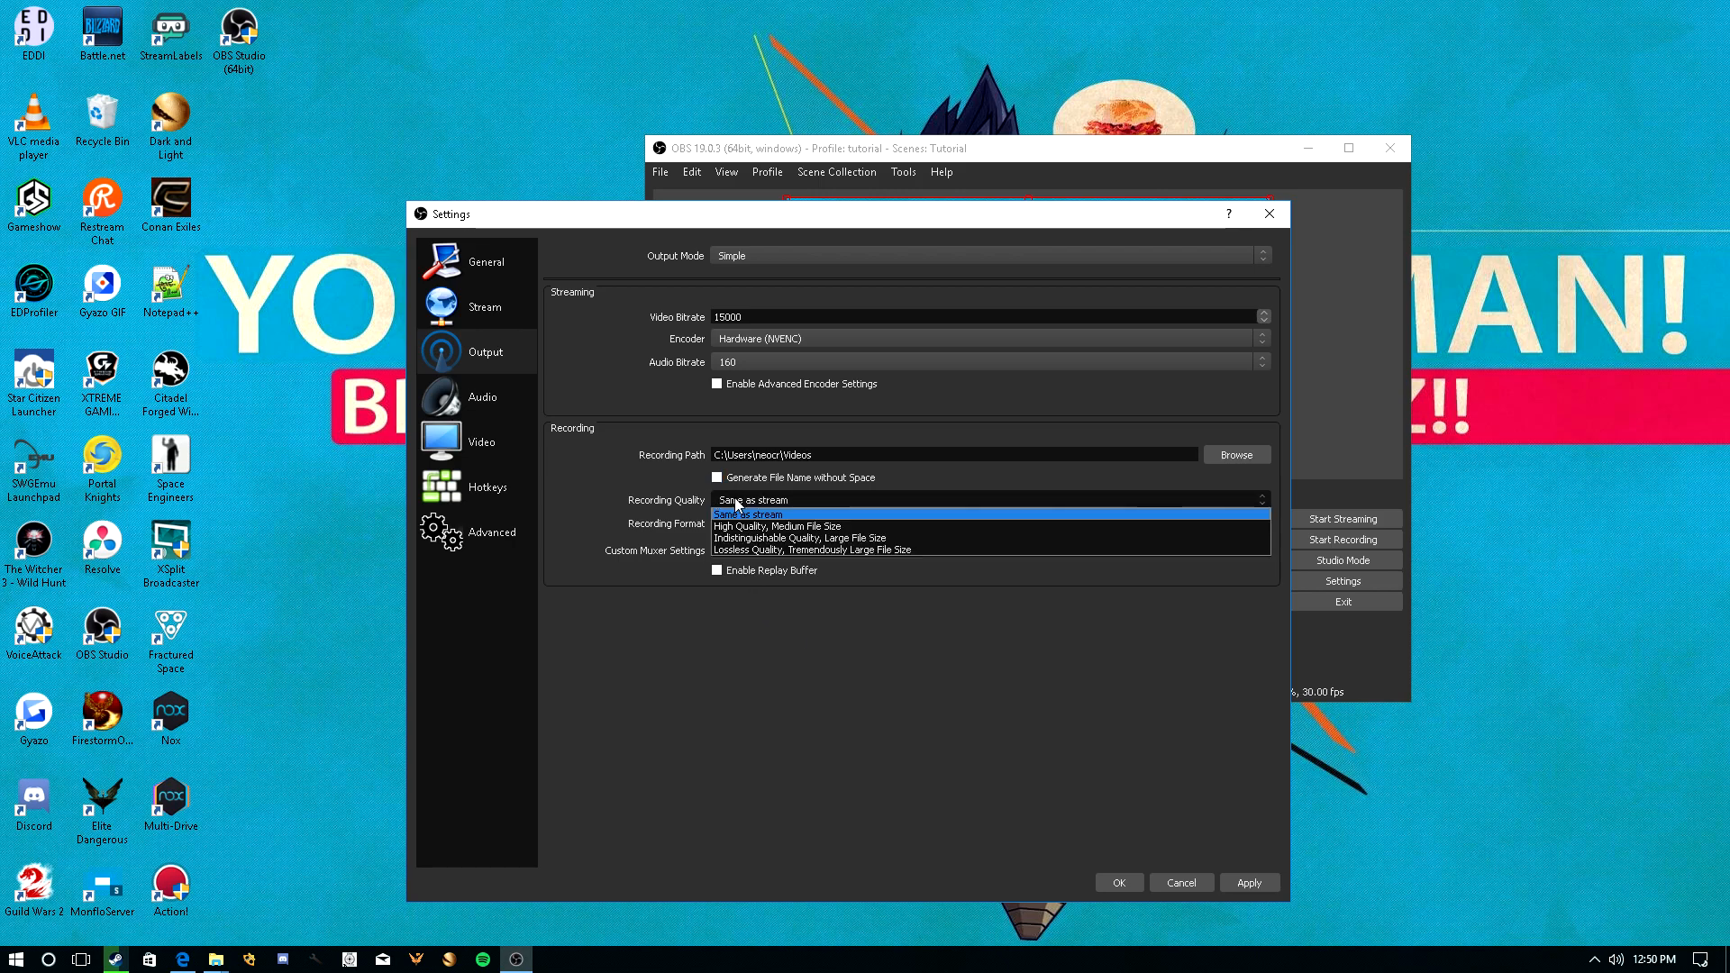
{"action": "left_click", "coordinate": [737, 505]}
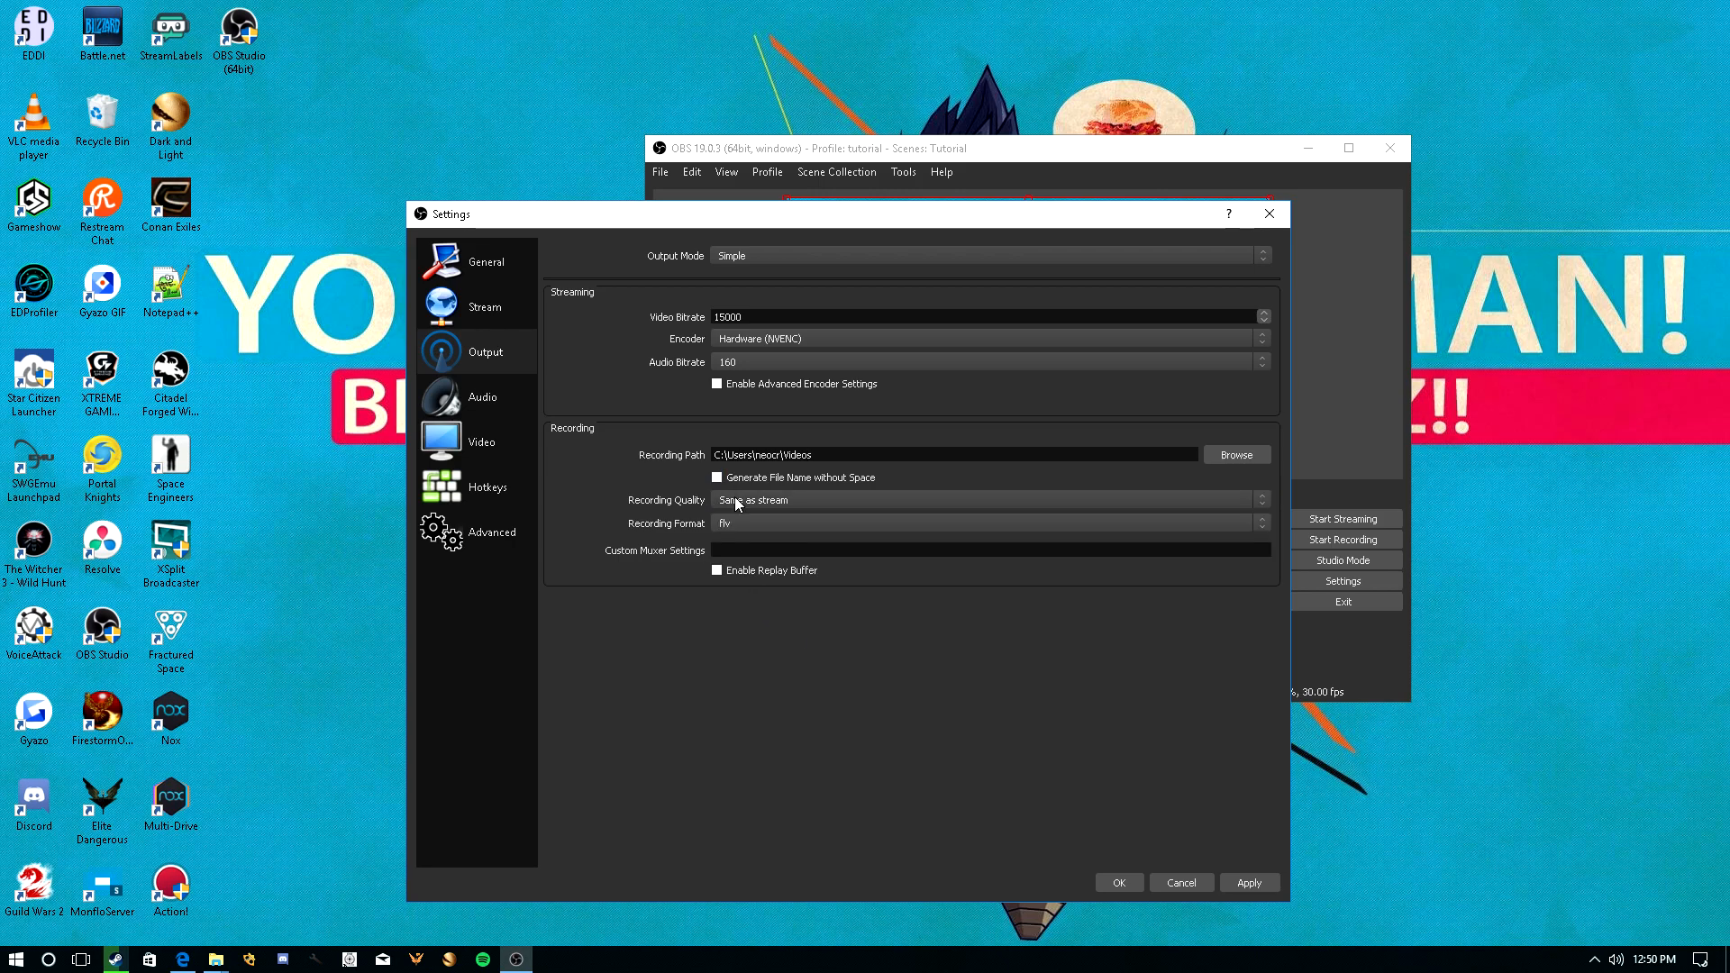
{"action": "left_click", "coordinate": [804, 505]}
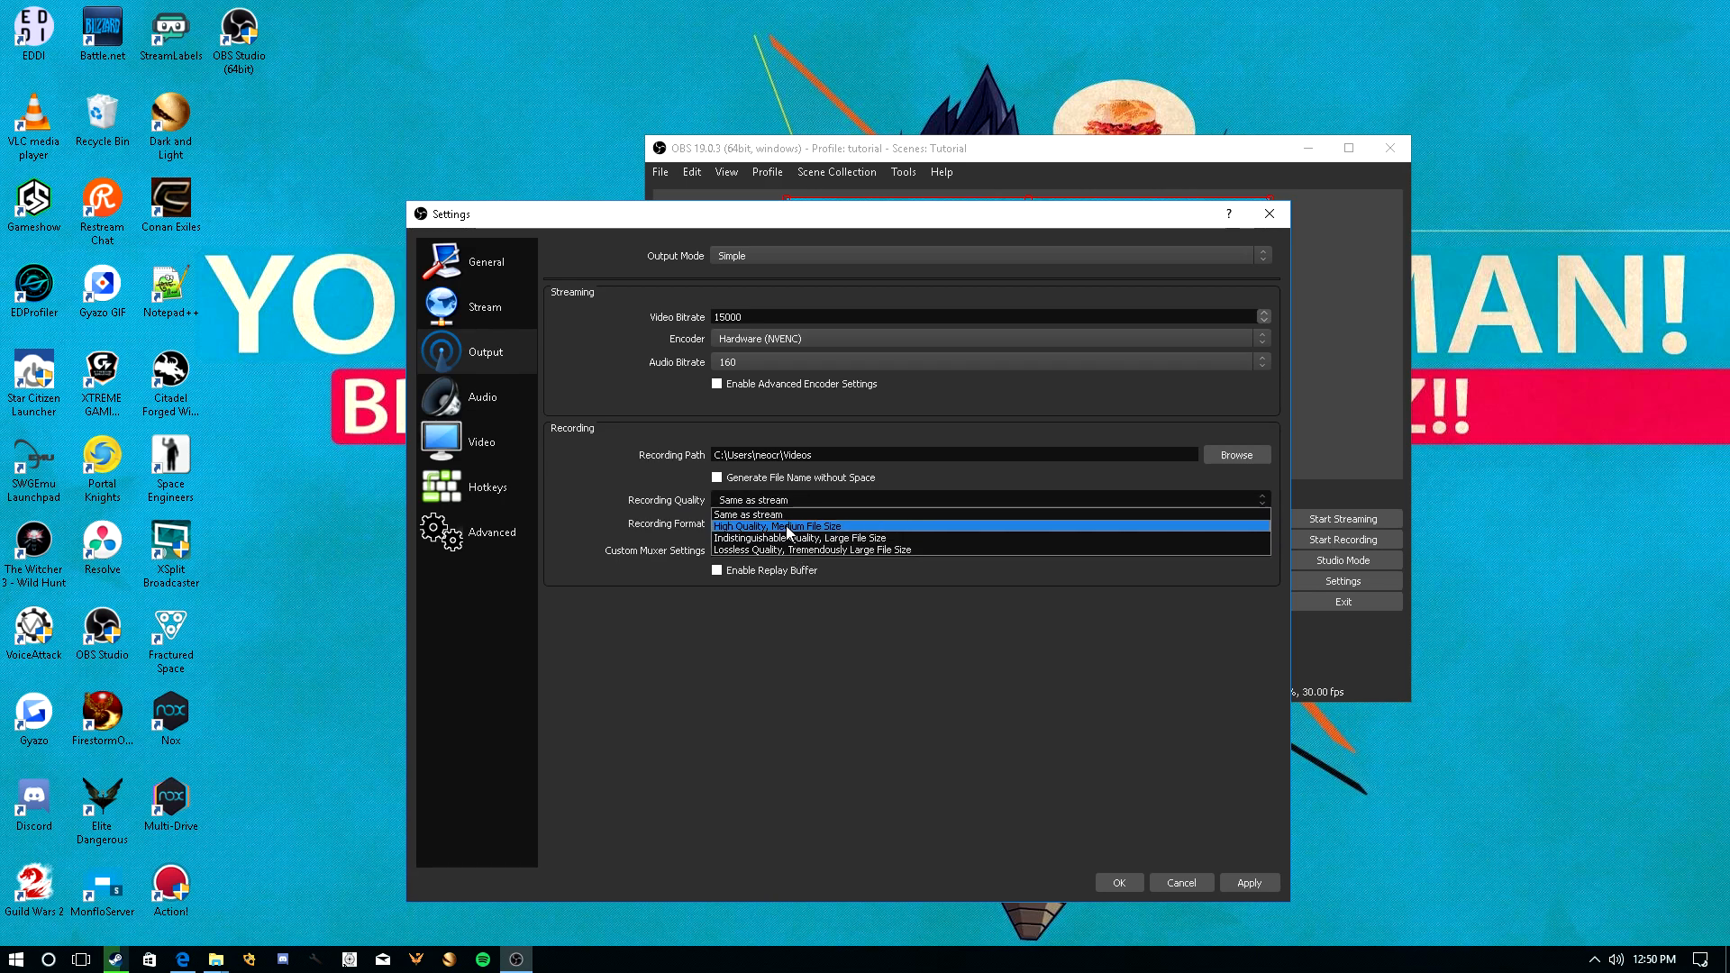
{"action": "left_click", "coordinate": [611, 450]}
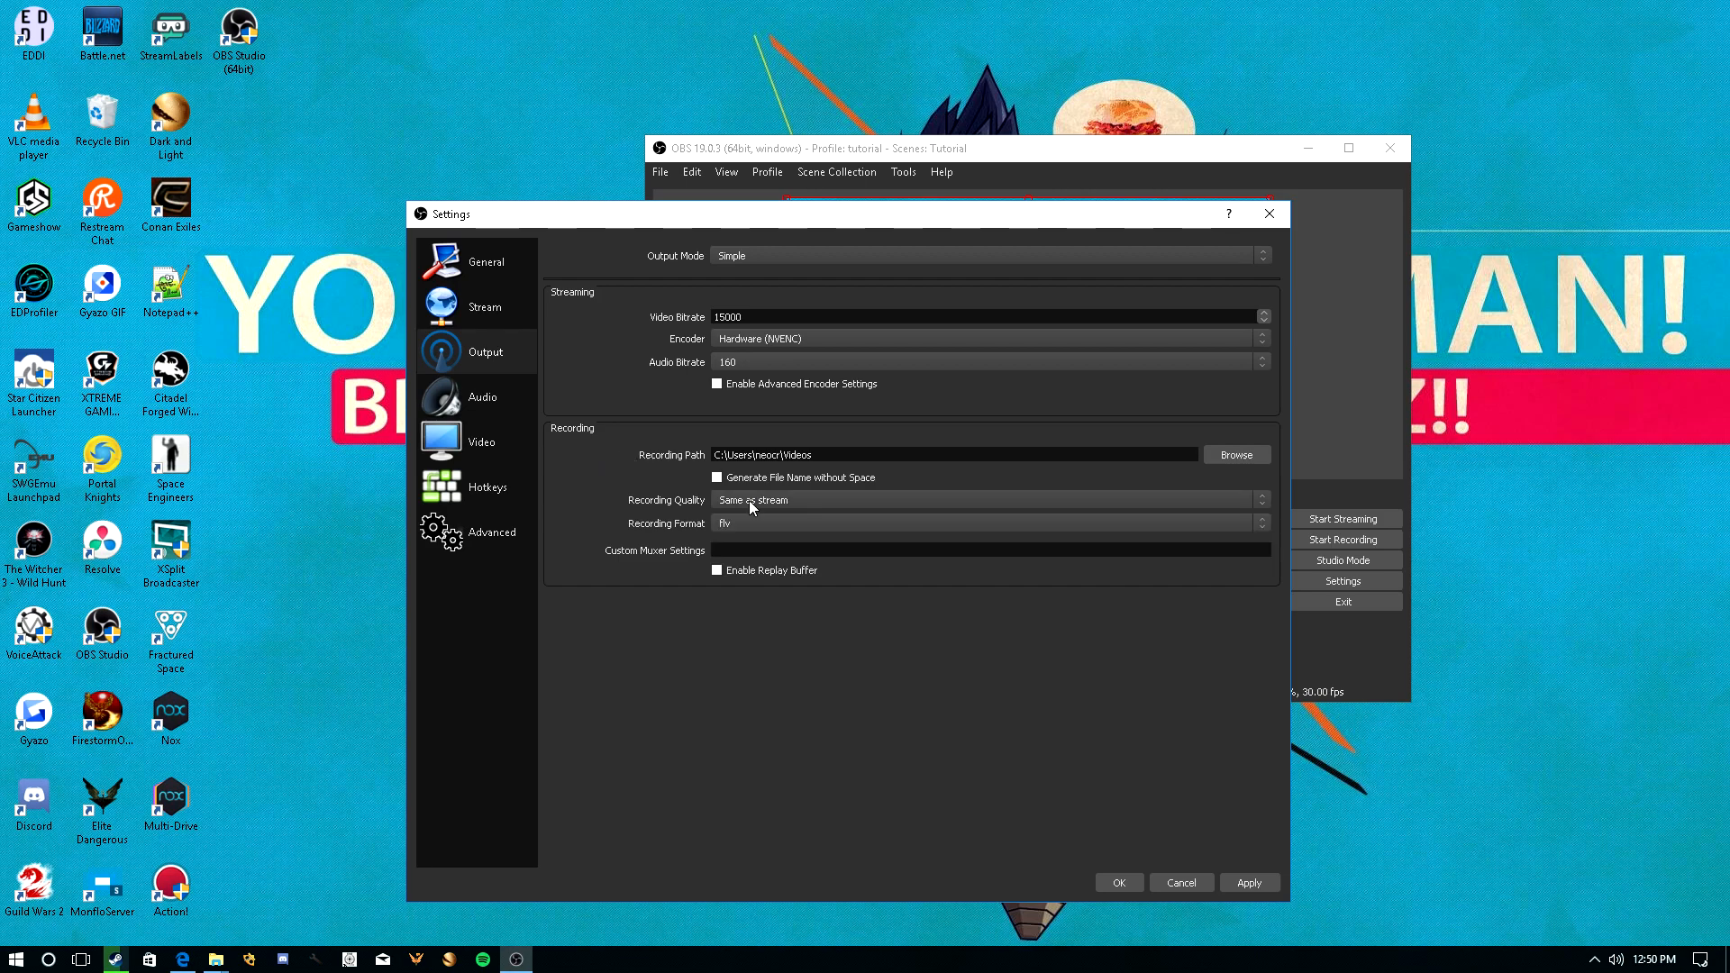
Set the recording format to mp4.
{"action": "left_click", "coordinate": [802, 520]}
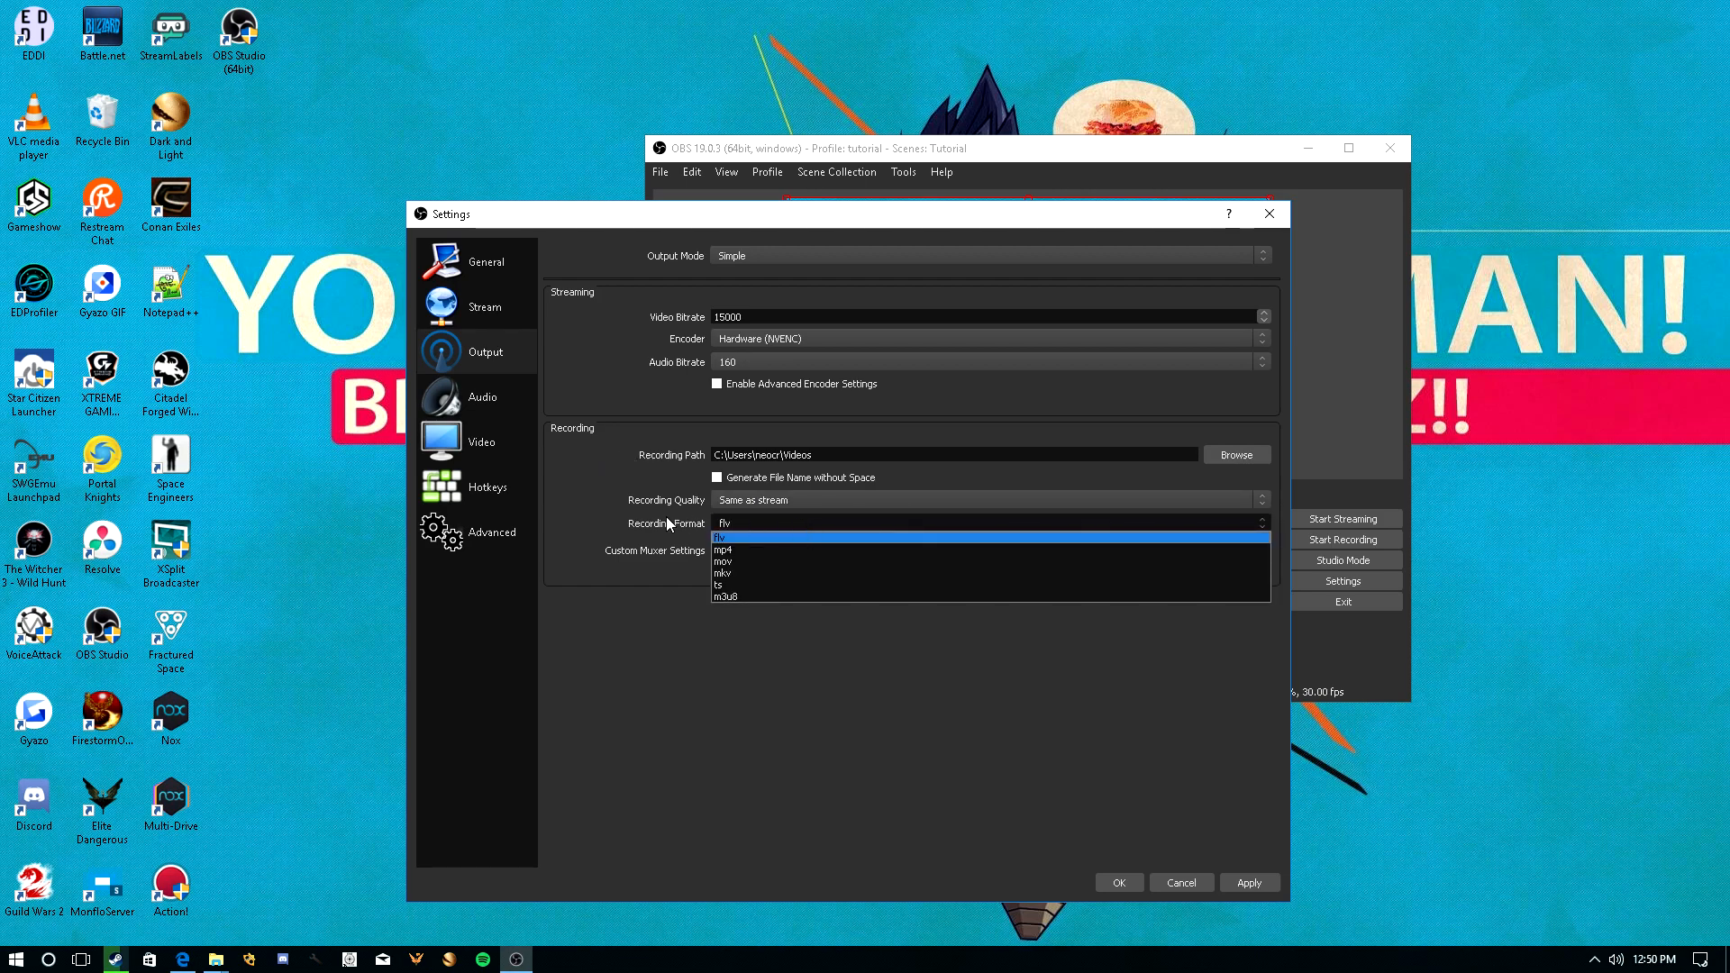
{"action": "left_click", "coordinate": [778, 549]}
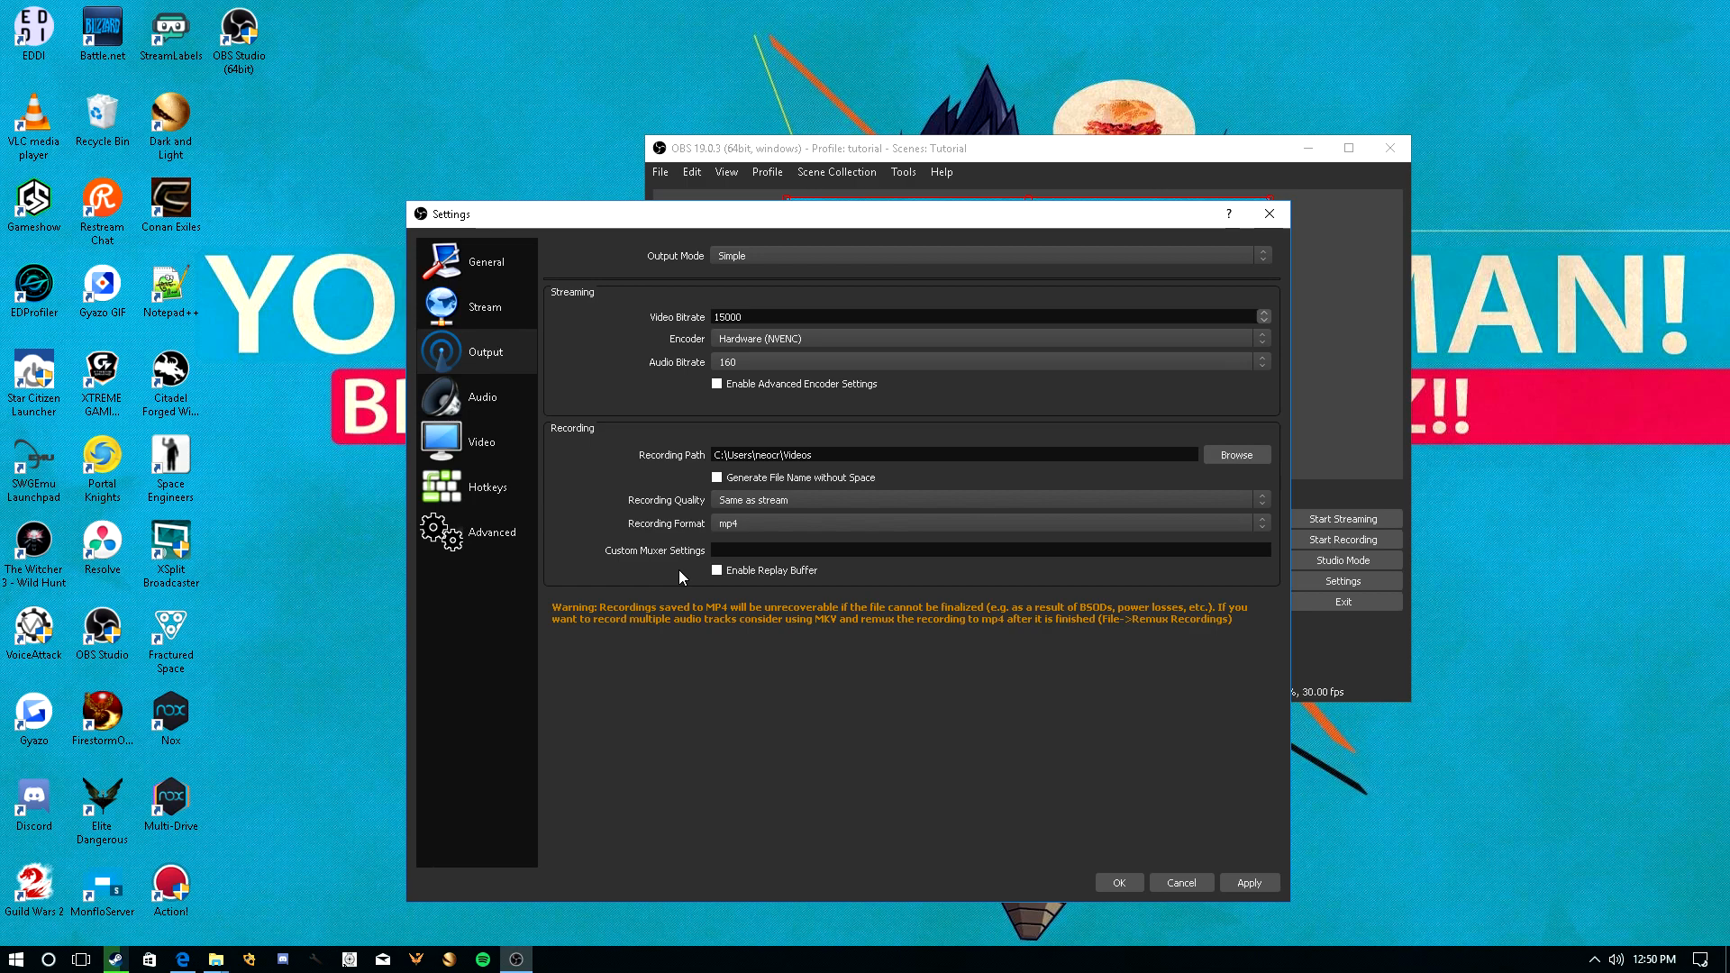
{"action": "left_click", "coordinate": [861, 523]}
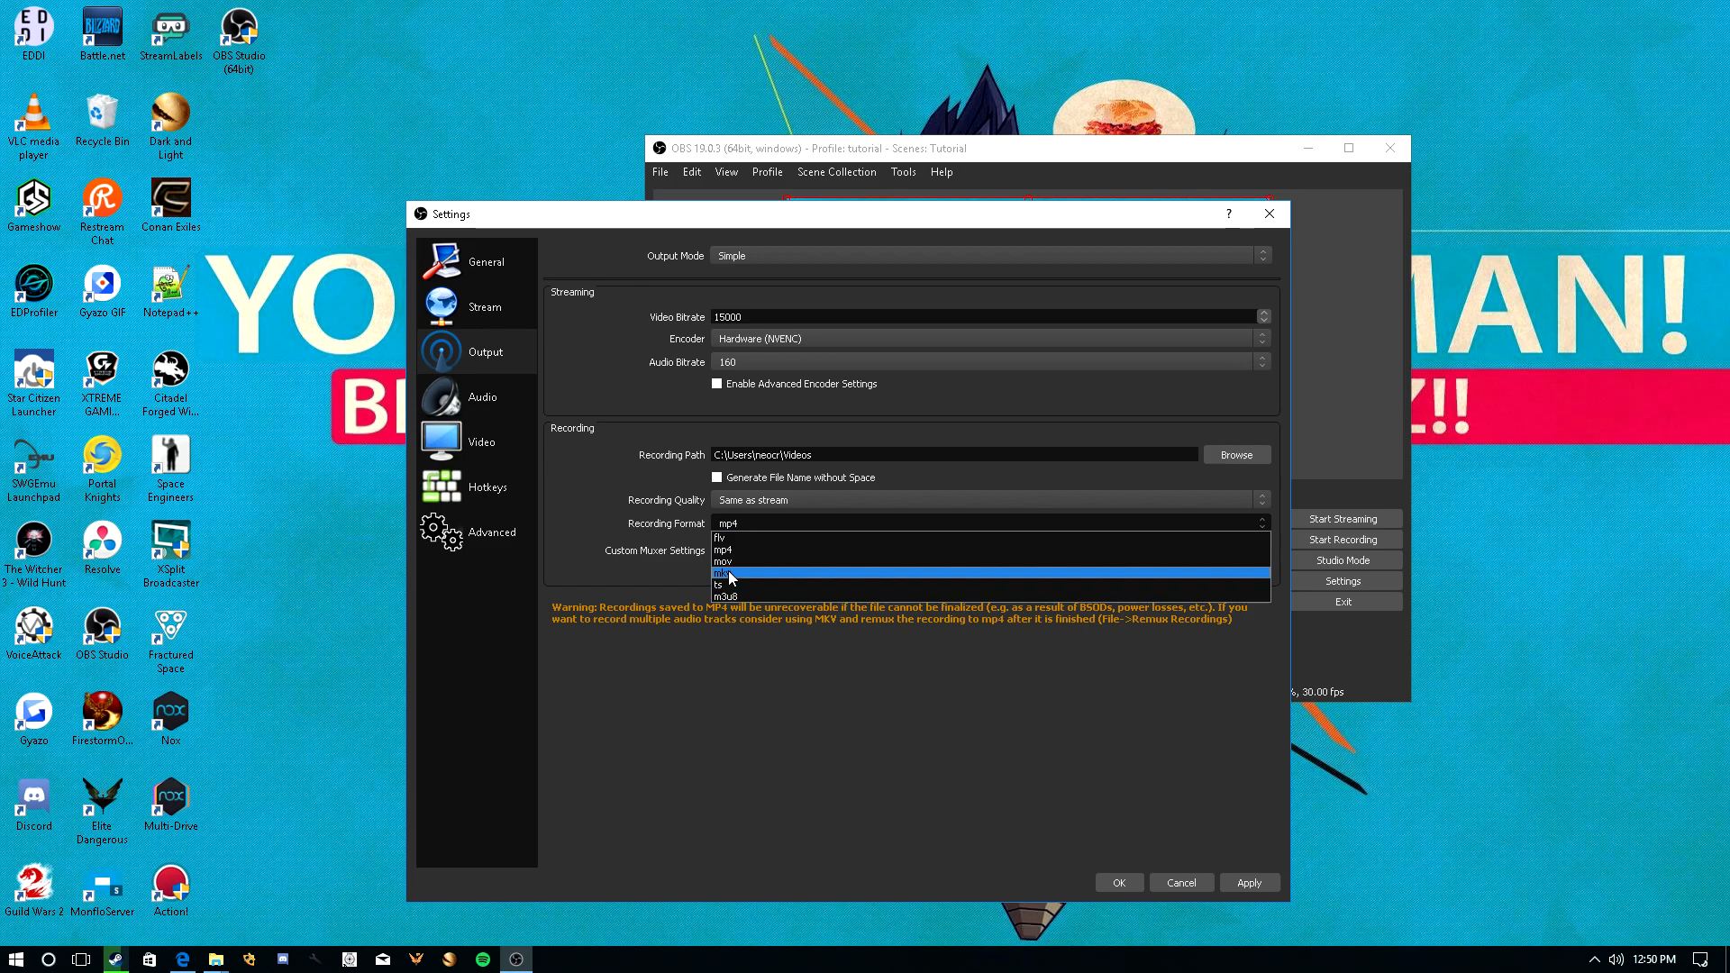
{"action": "left_click", "coordinate": [601, 569]}
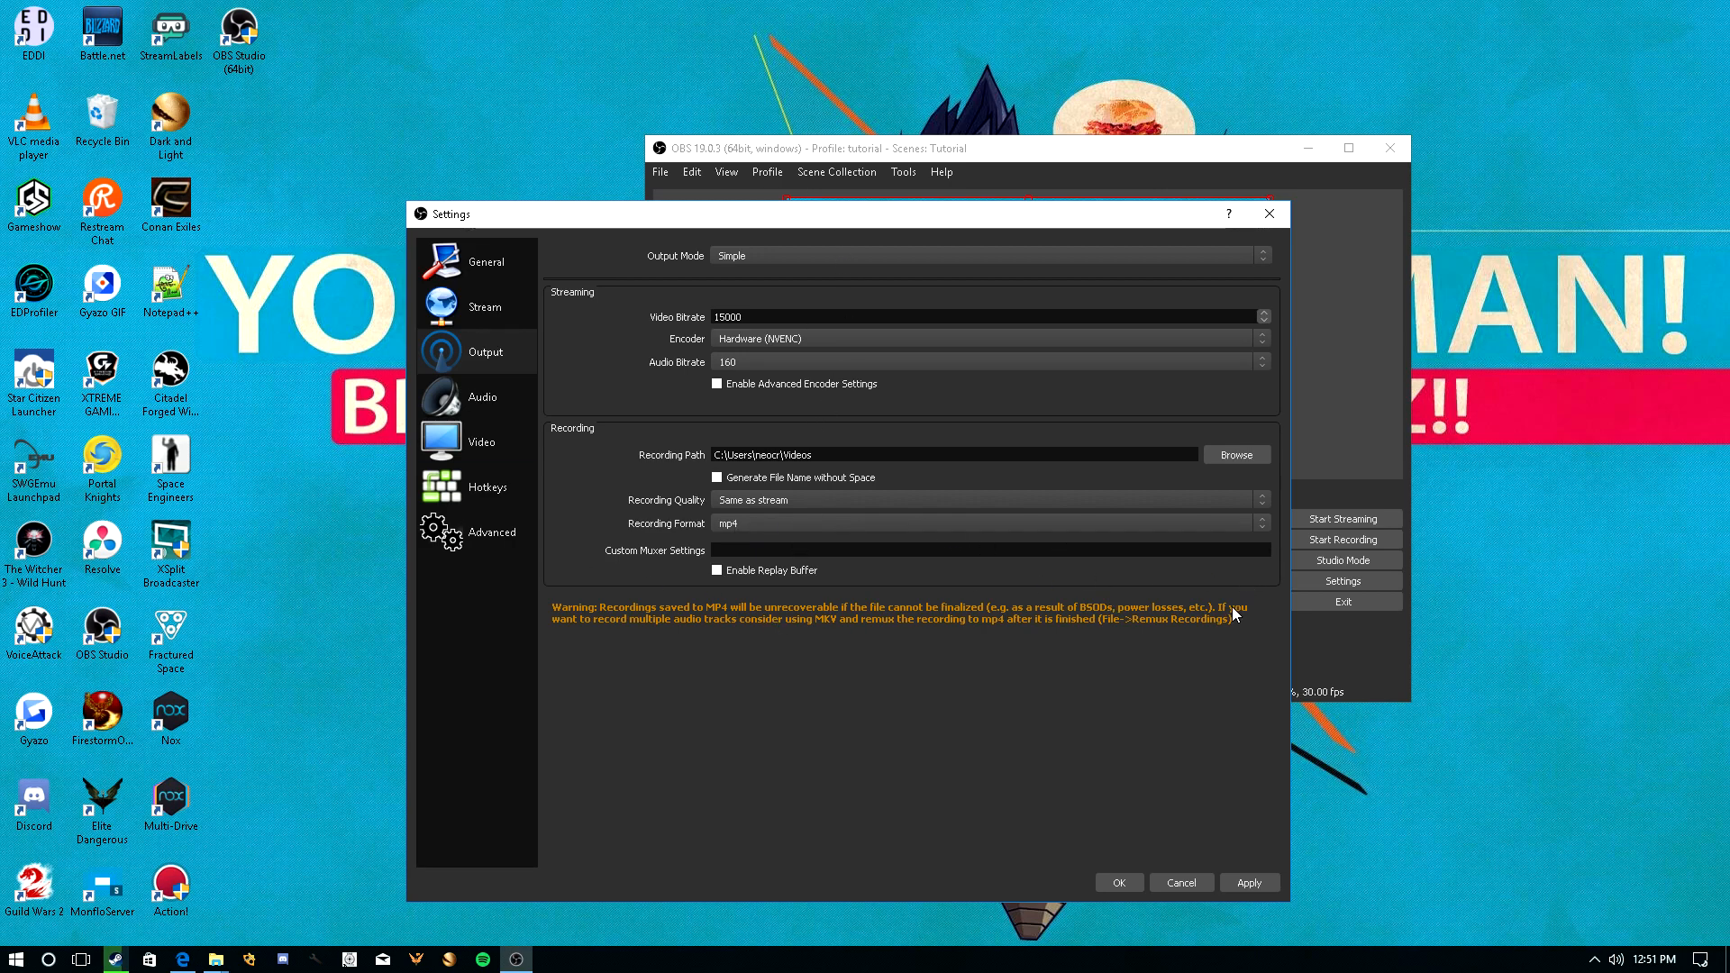
Set the desktop audio device to VoiceMeeter Input (VB-Audio VoiceMeeter VAIO) in the audio settings.
{"action": "left_click", "coordinate": [468, 394]}
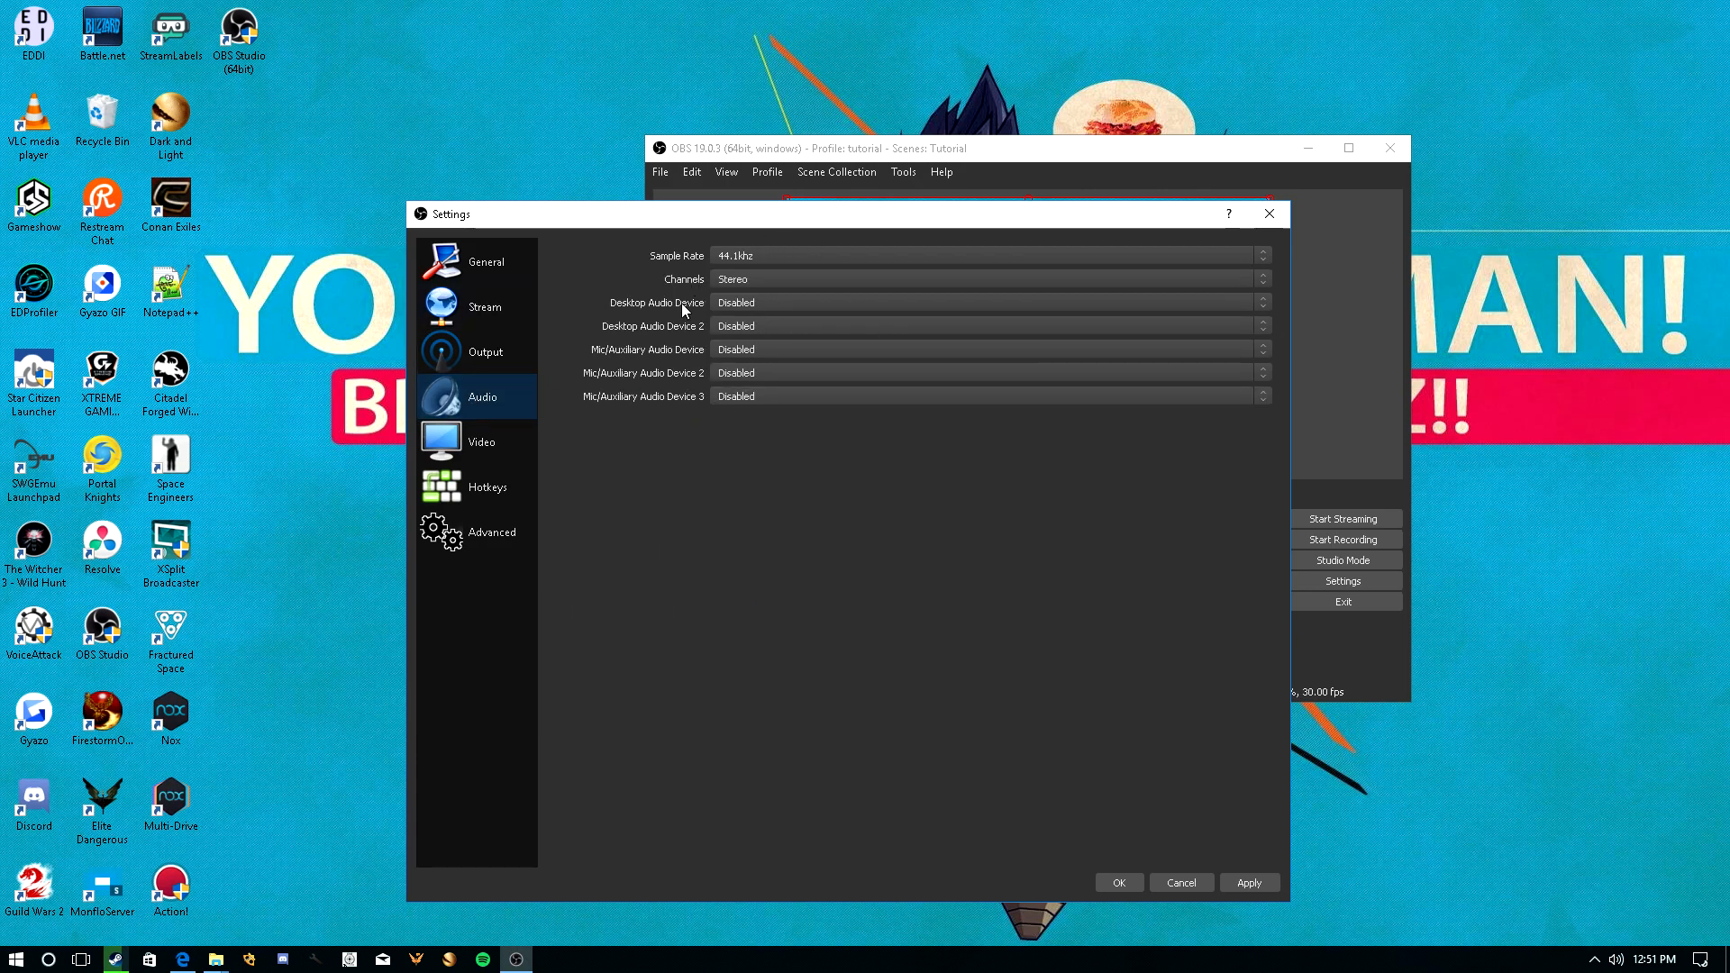
{"action": "left_click", "coordinate": [755, 307]}
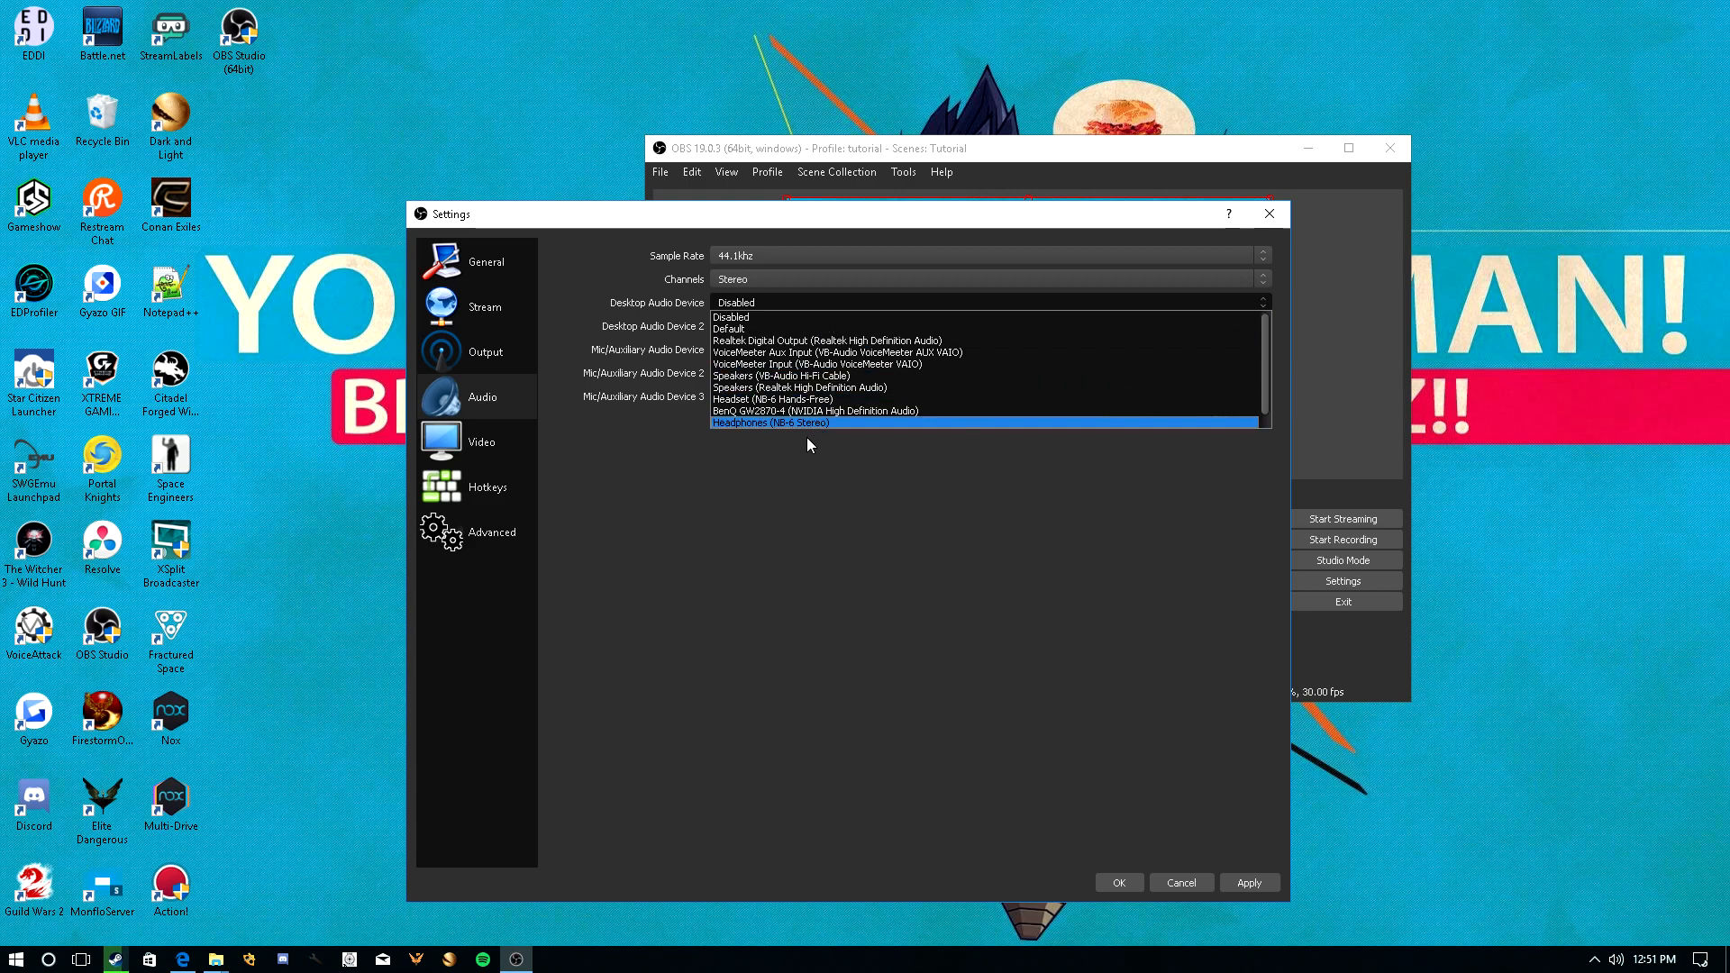
{"action": "left_click", "coordinate": [758, 548]}
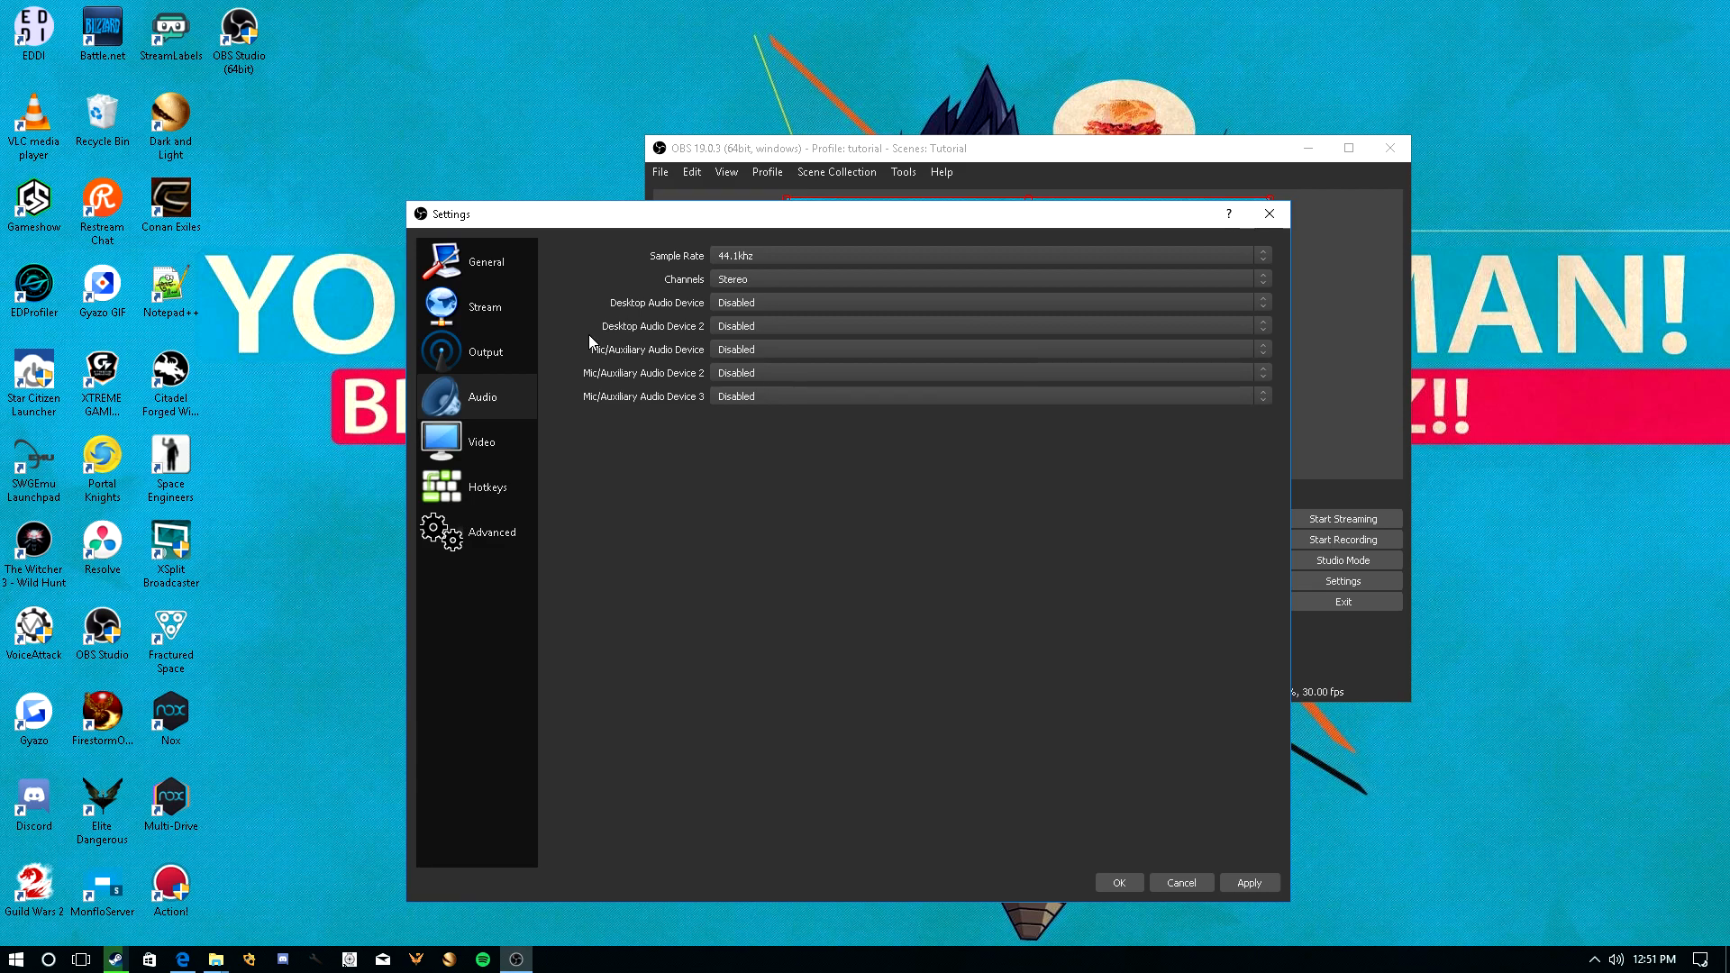
{"action": "left_click", "coordinate": [752, 305]}
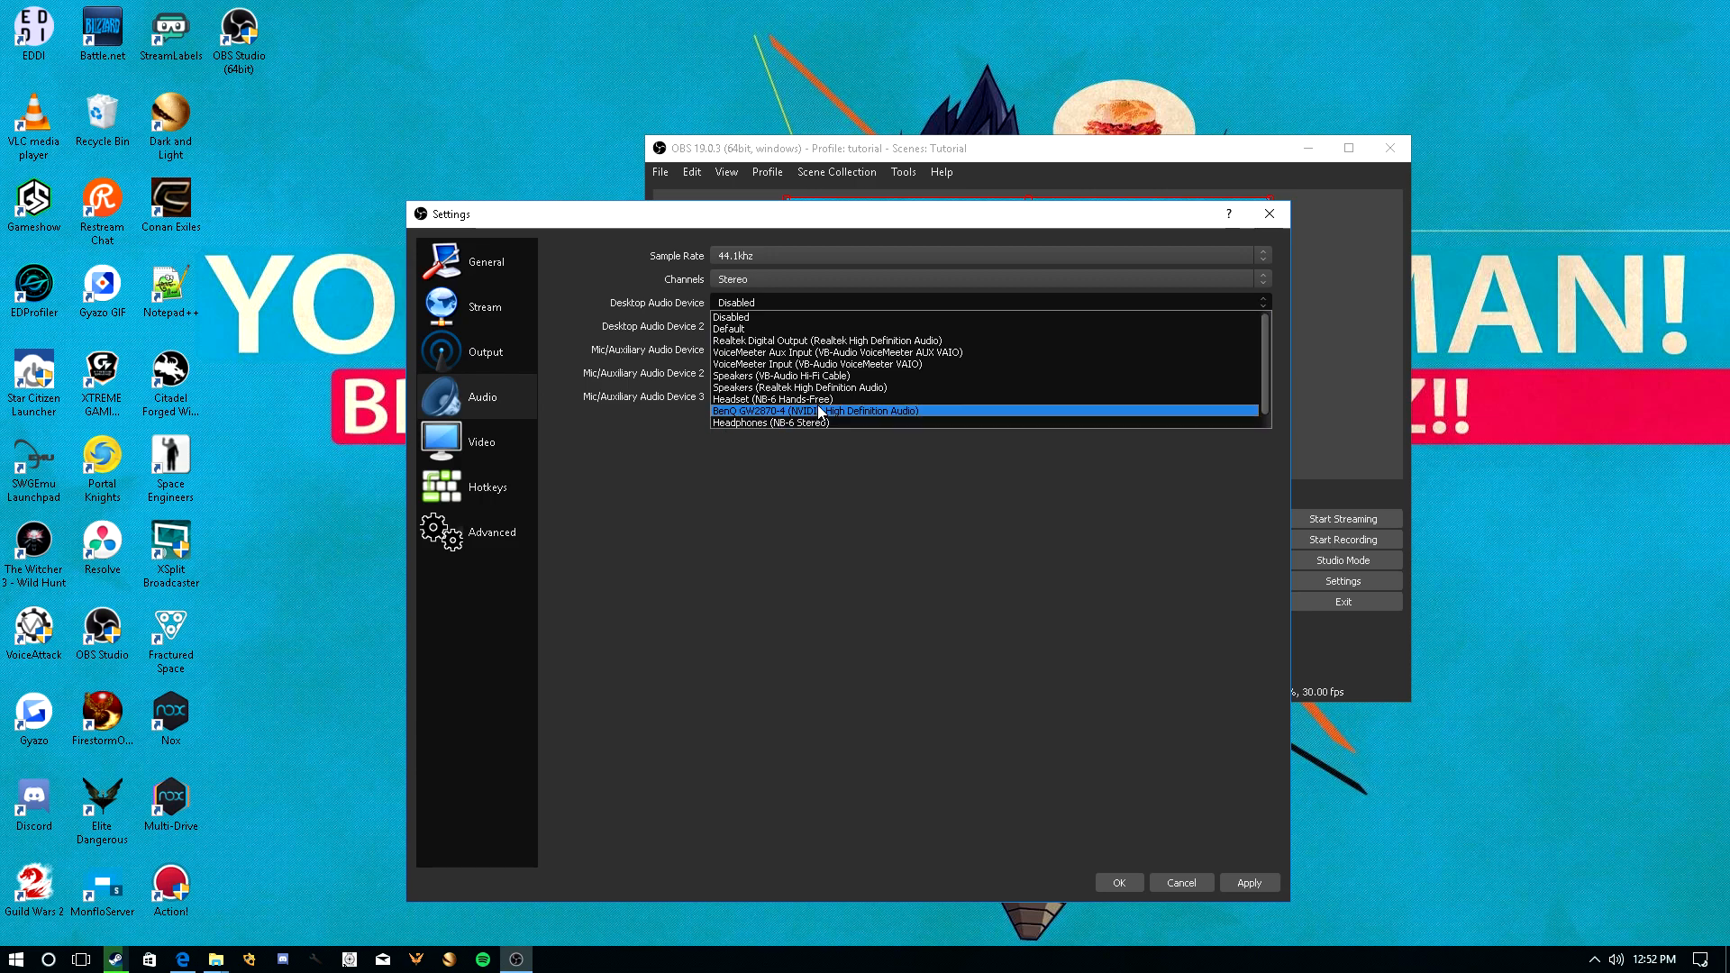
{"action": "left_click", "coordinate": [837, 364]}
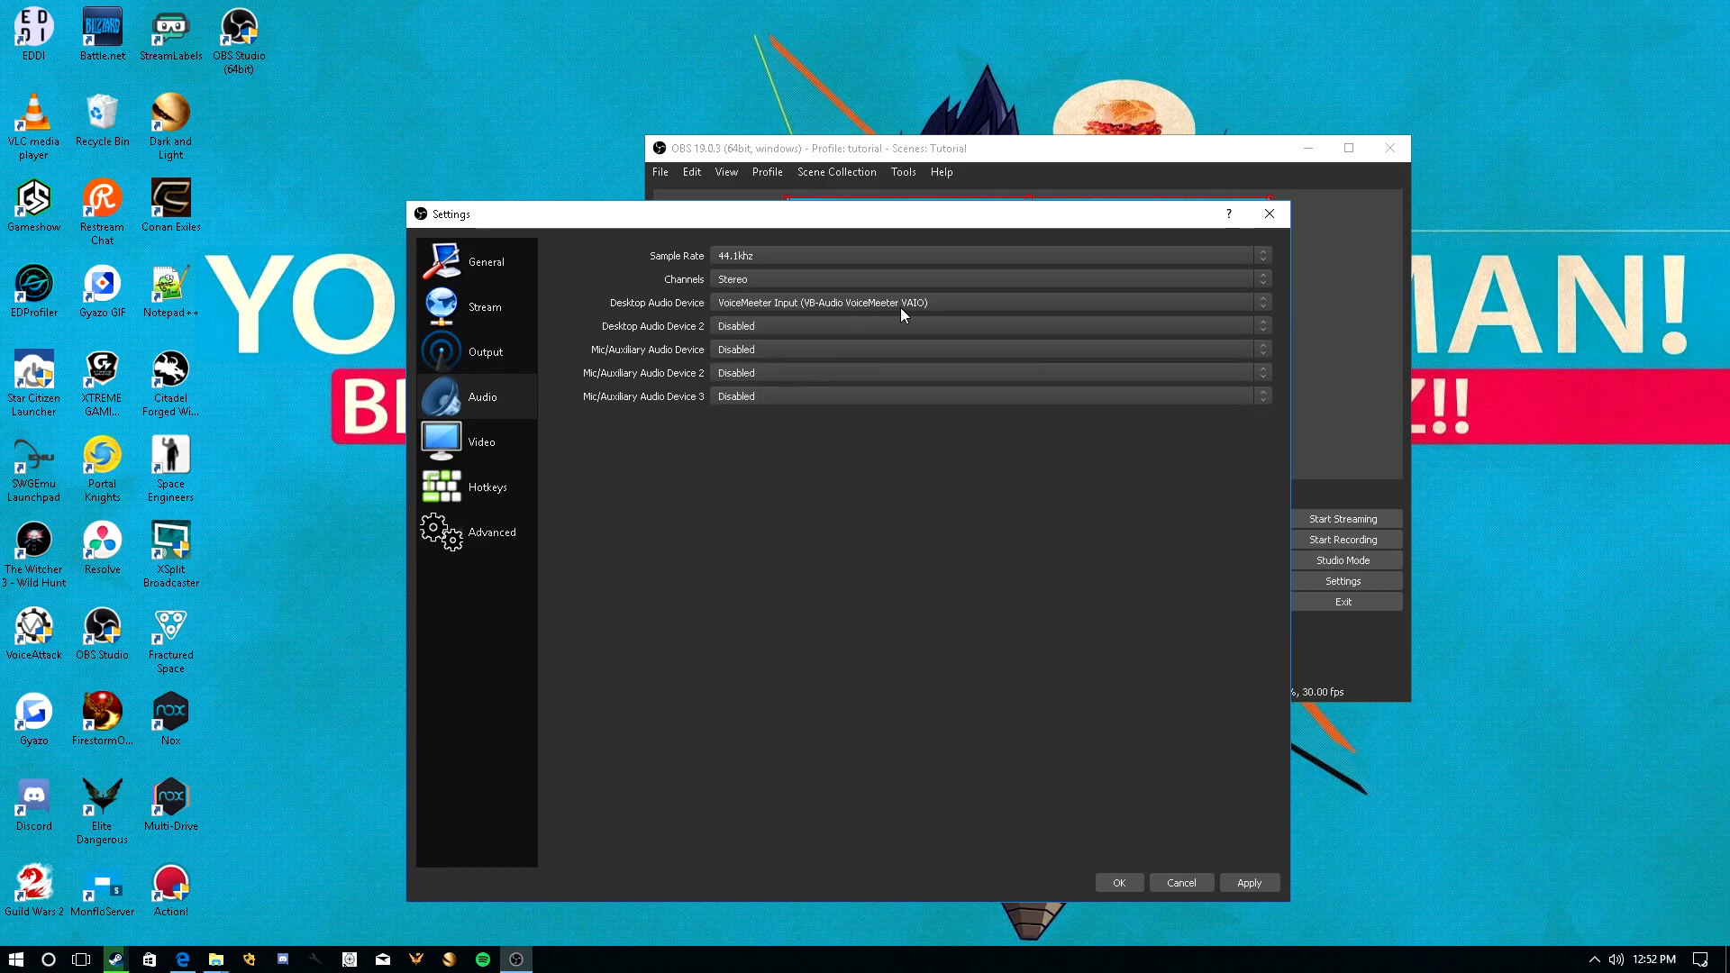
Set the first Mic/Auxiliary audio device to VoiceMeeter Output (VB-Audio VoiceMeeter VAIO) and apply the settings.
{"action": "left_click", "coordinate": [755, 348]}
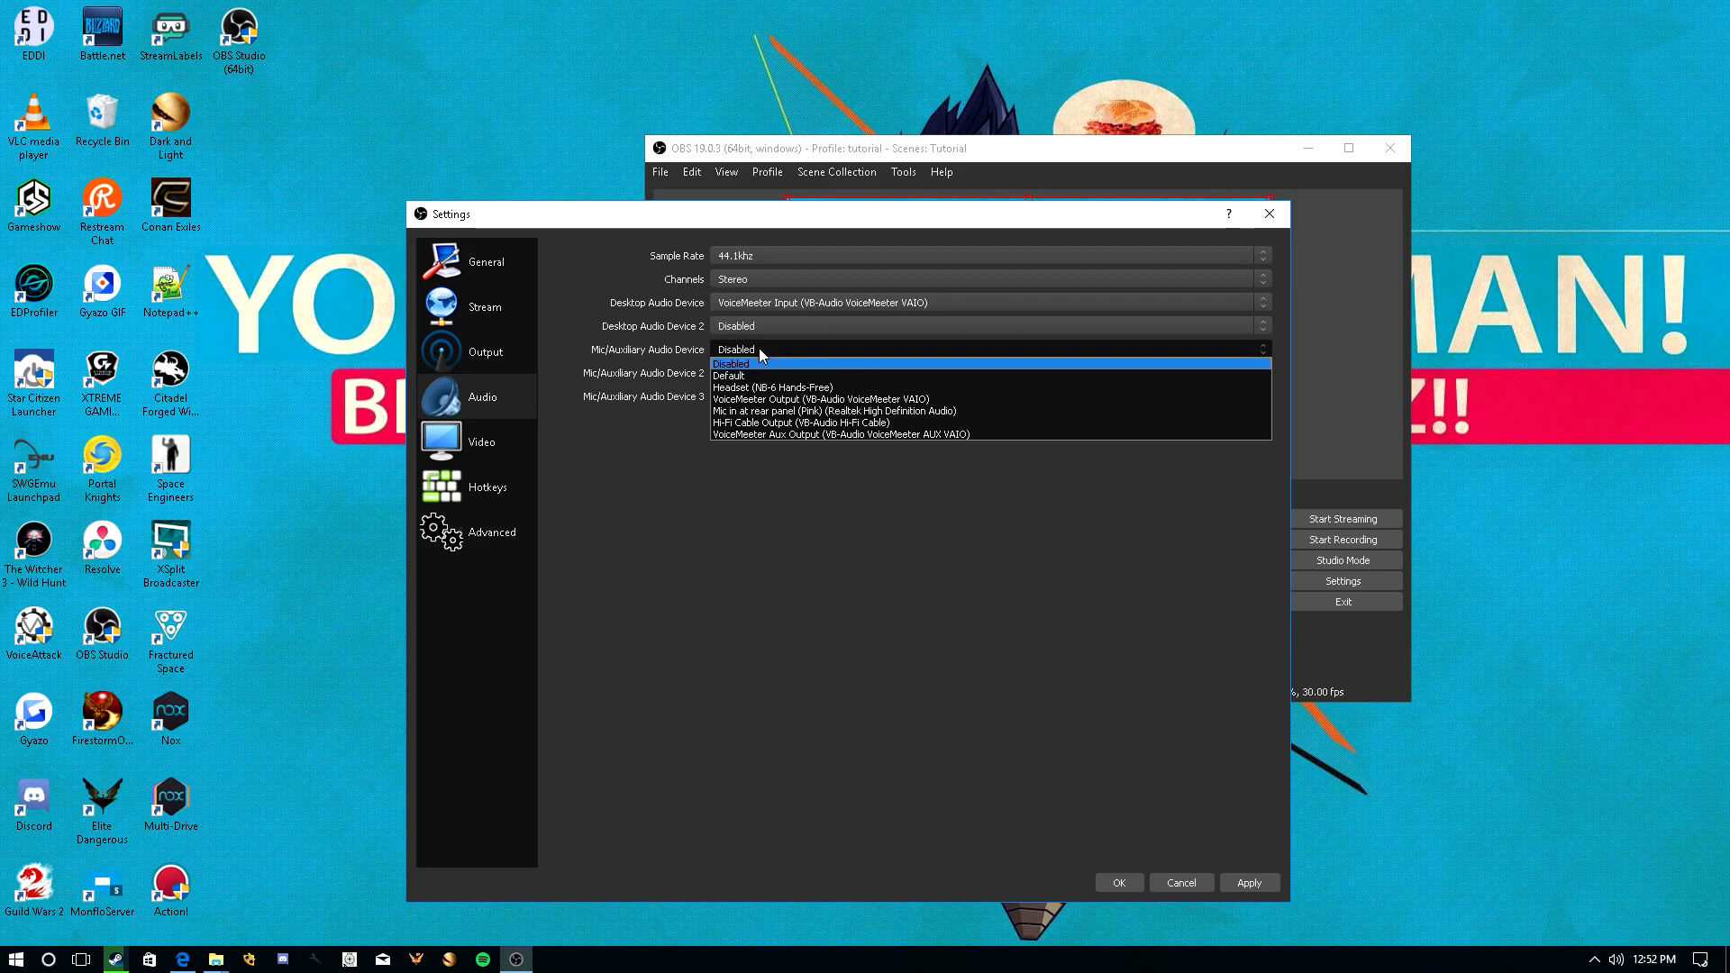
{"action": "left_click", "coordinate": [878, 400]}
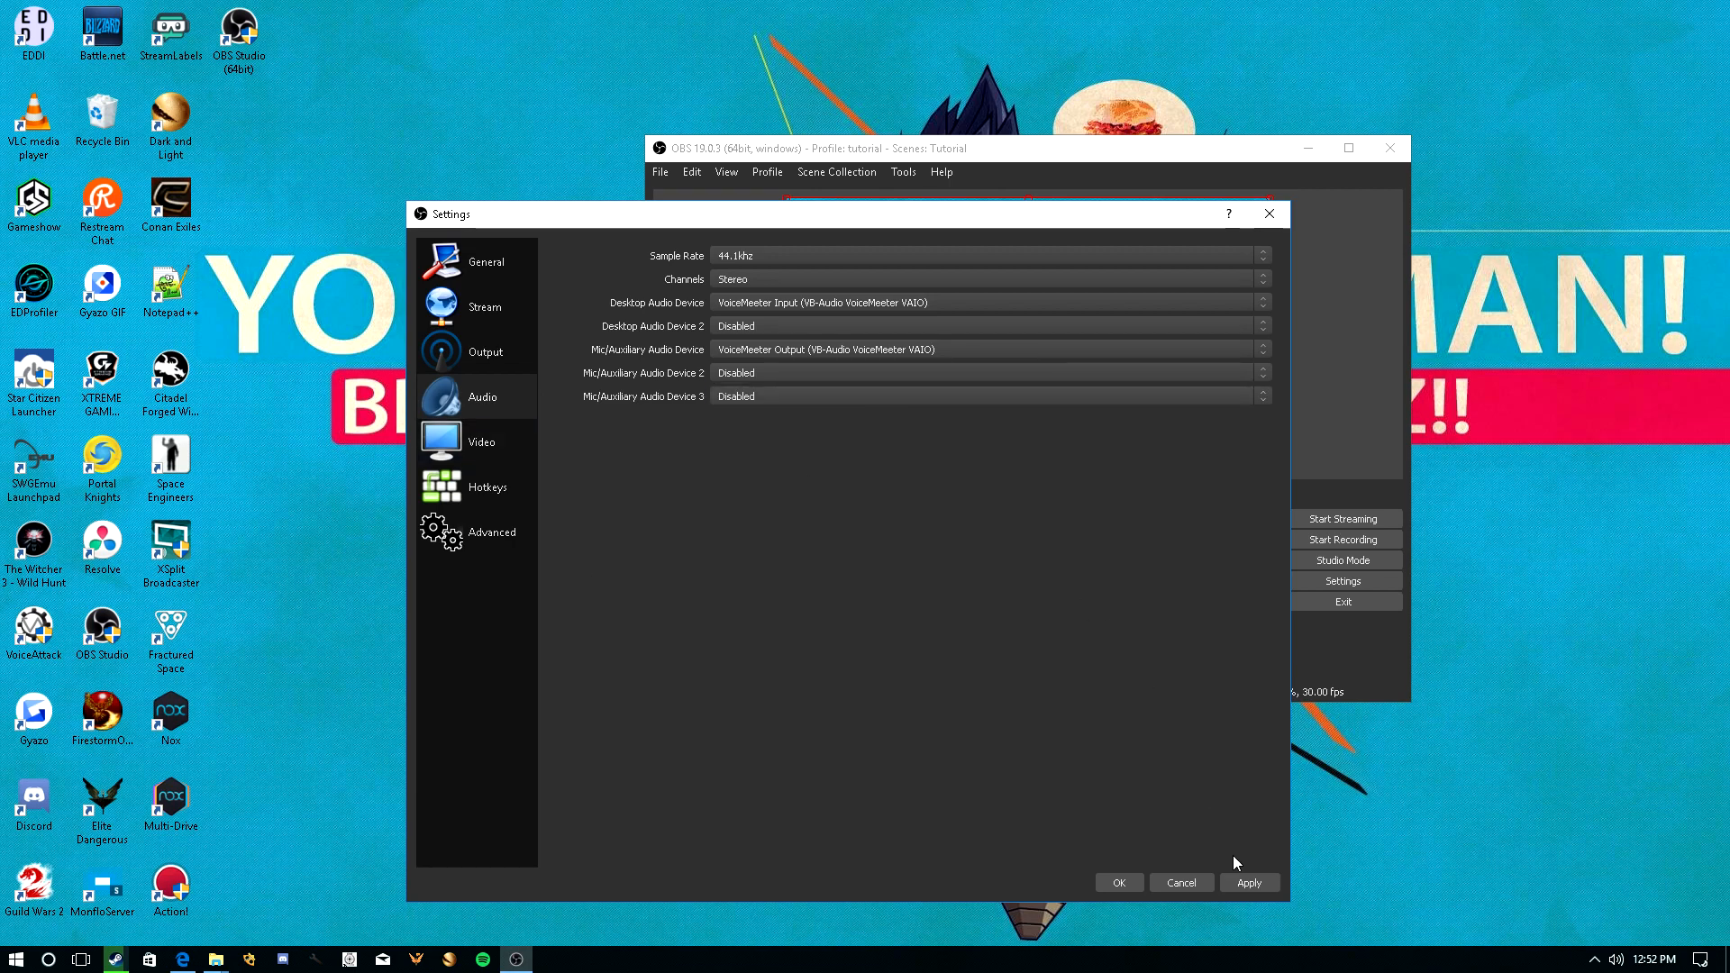
{"action": "left_click", "coordinate": [1249, 882]}
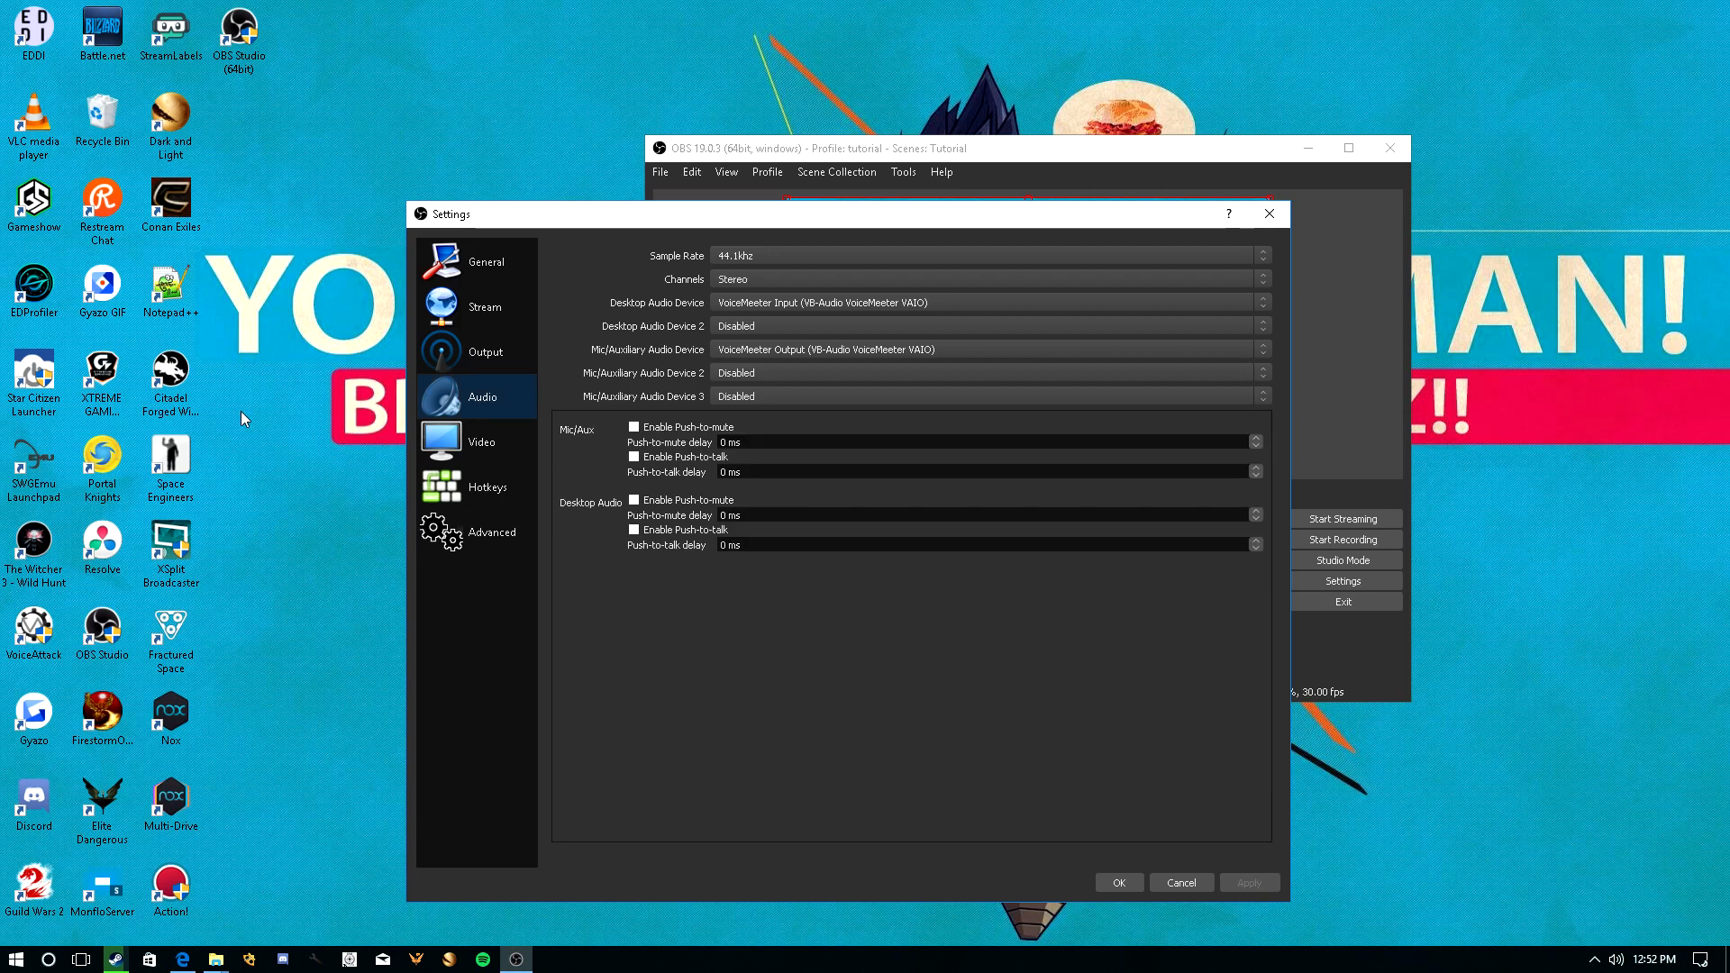
Set the output (scaled) resolution to 1920x1080 in the video settings, matching the base canvas resolution.
{"action": "left_click", "coordinate": [483, 454]}
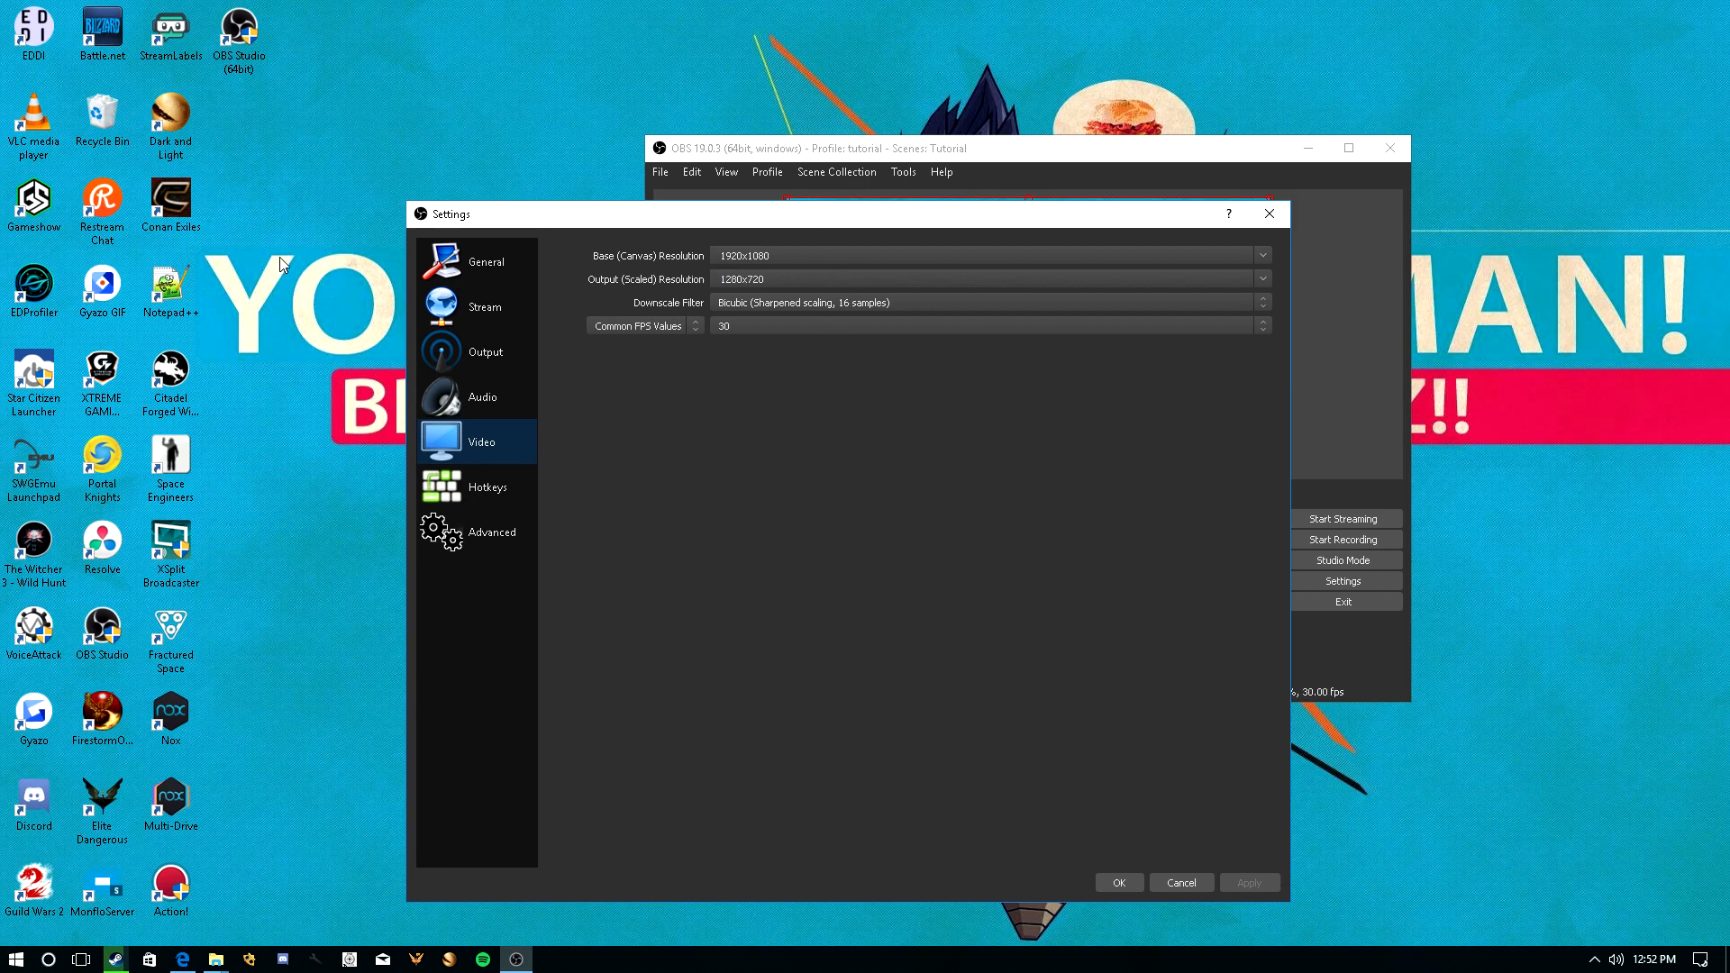
{"action": "left_click_drag", "start_coordinate": [721, 255], "coordinate": [813, 258]}
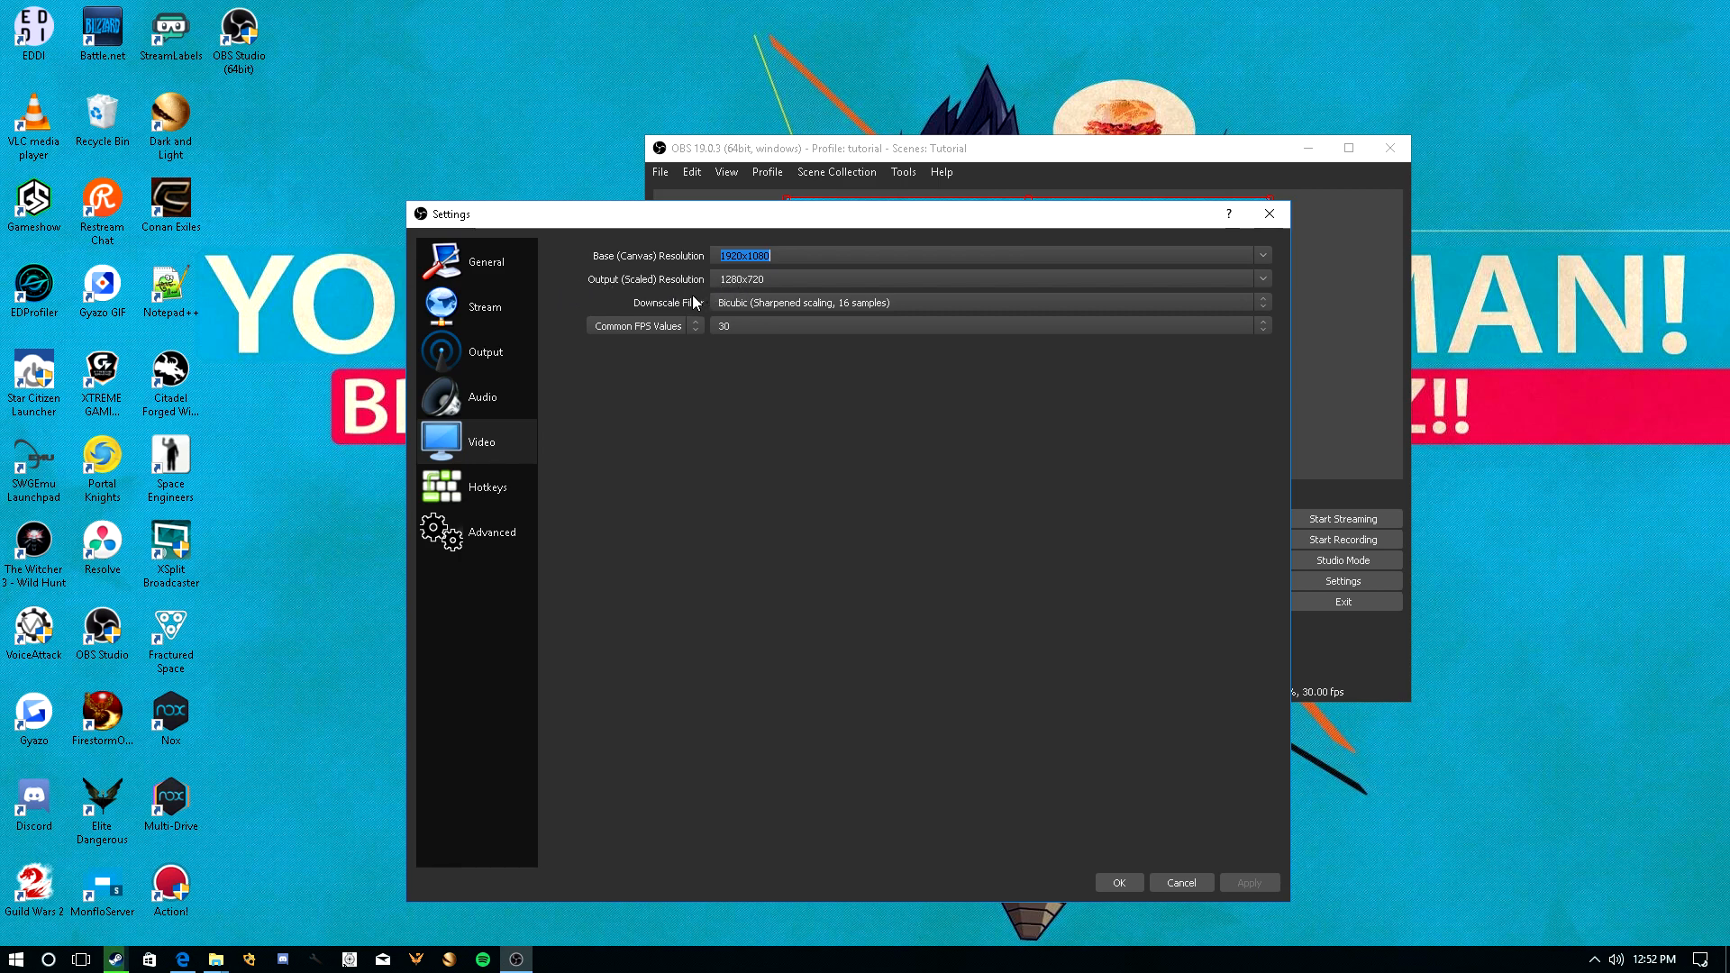
{"action": "left_click", "coordinate": [1263, 280]}
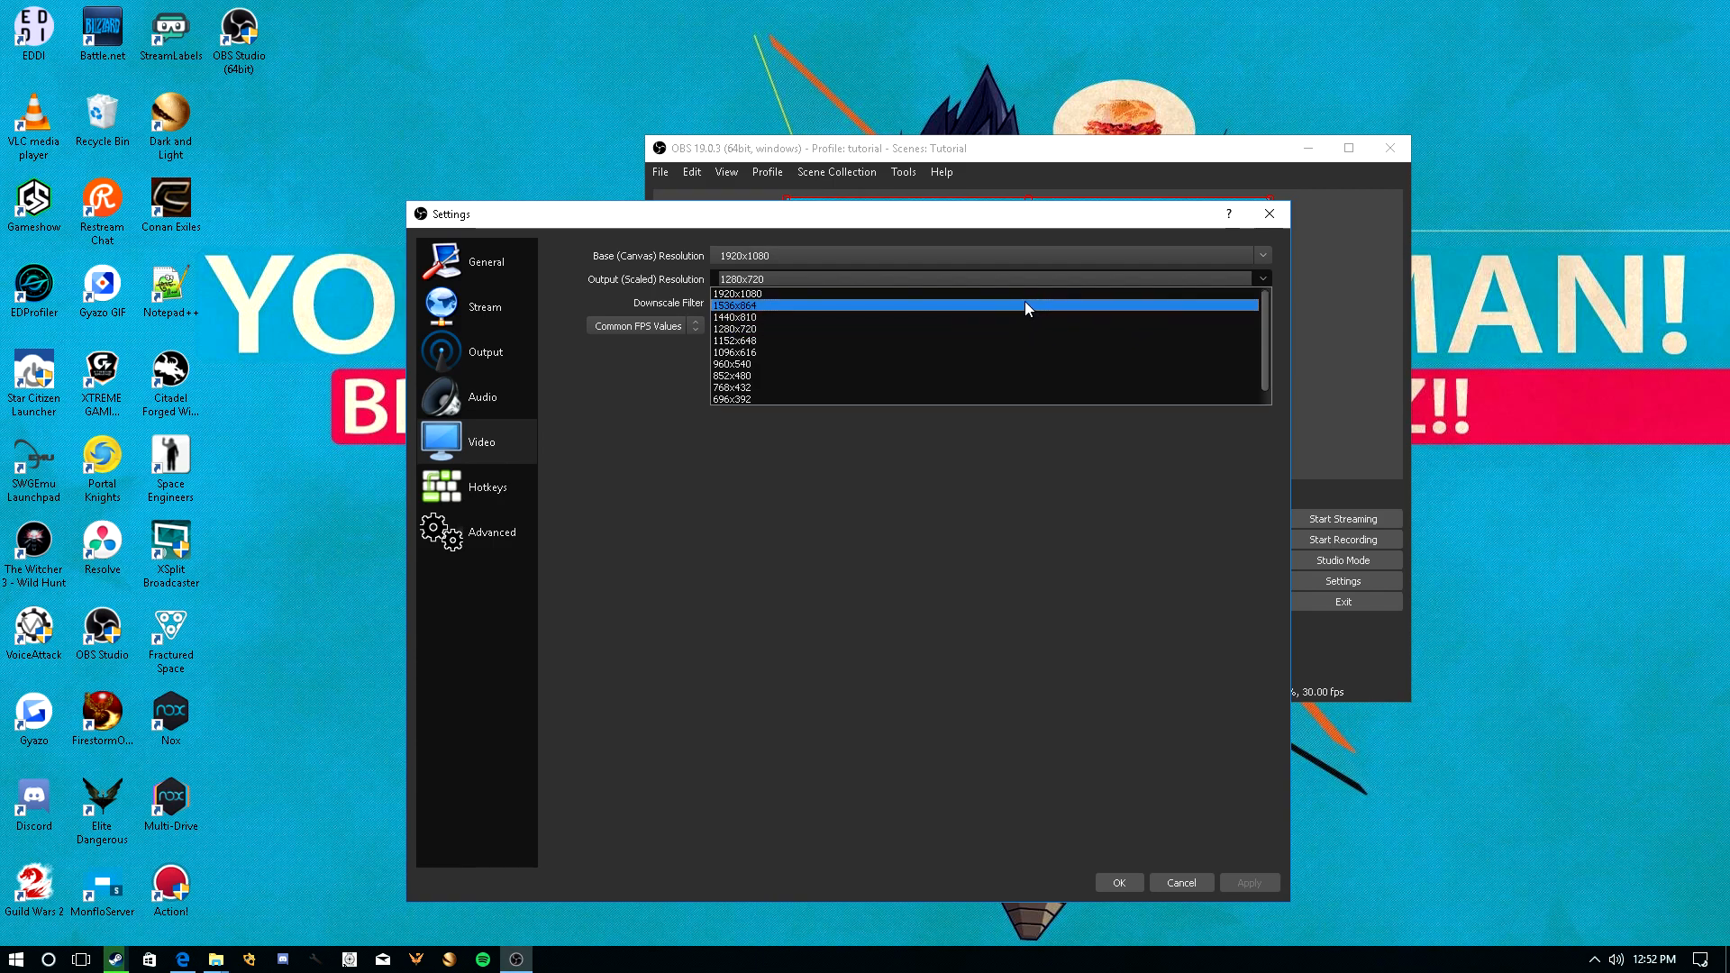
{"action": "left_click", "coordinate": [762, 295]}
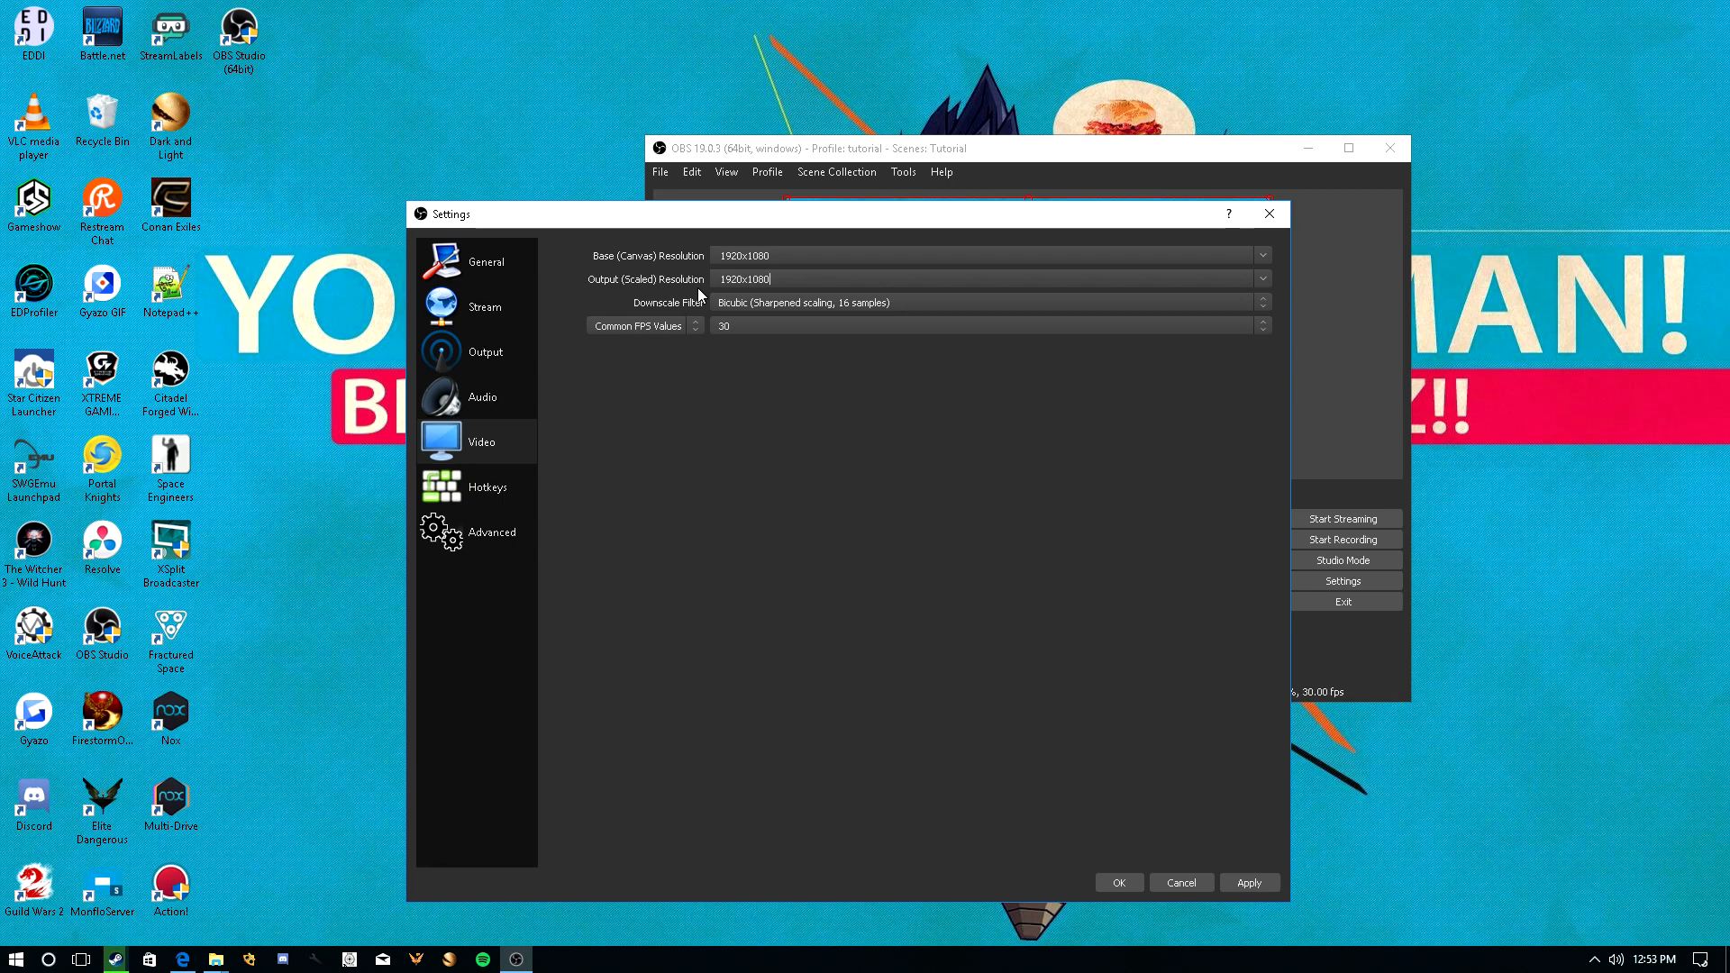
Set the common FPS value to 60 and apply the video settings.
{"action": "left_click", "coordinate": [753, 326]}
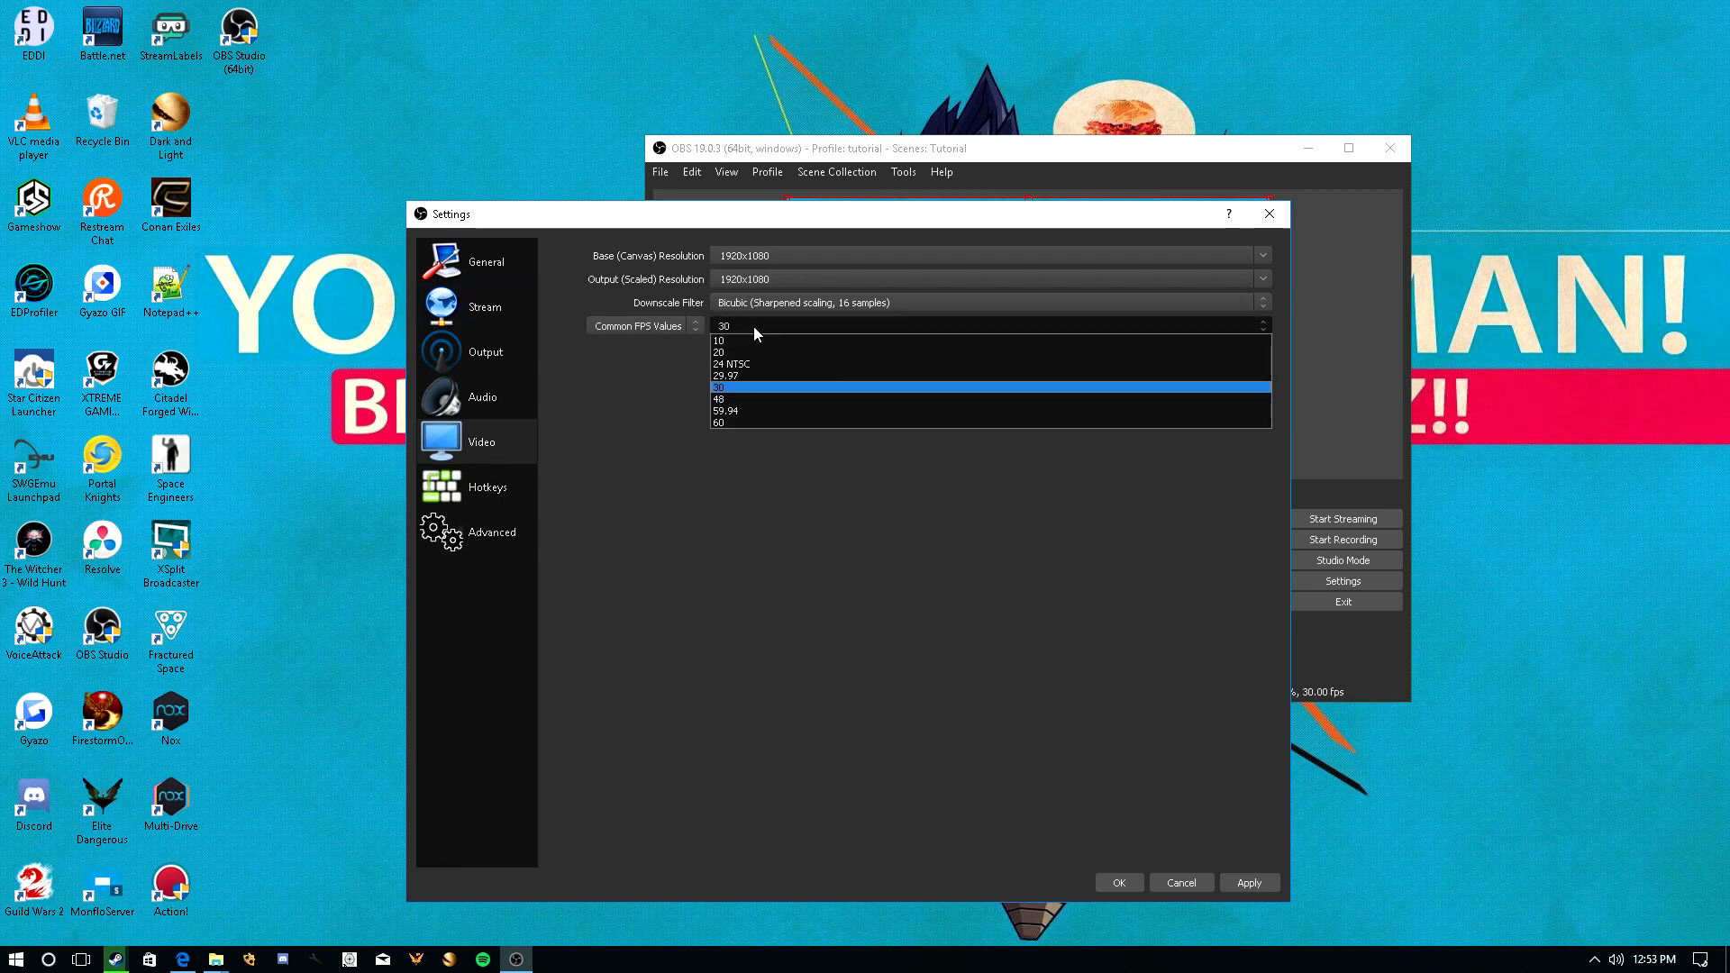
{"action": "left_click", "coordinate": [738, 420]}
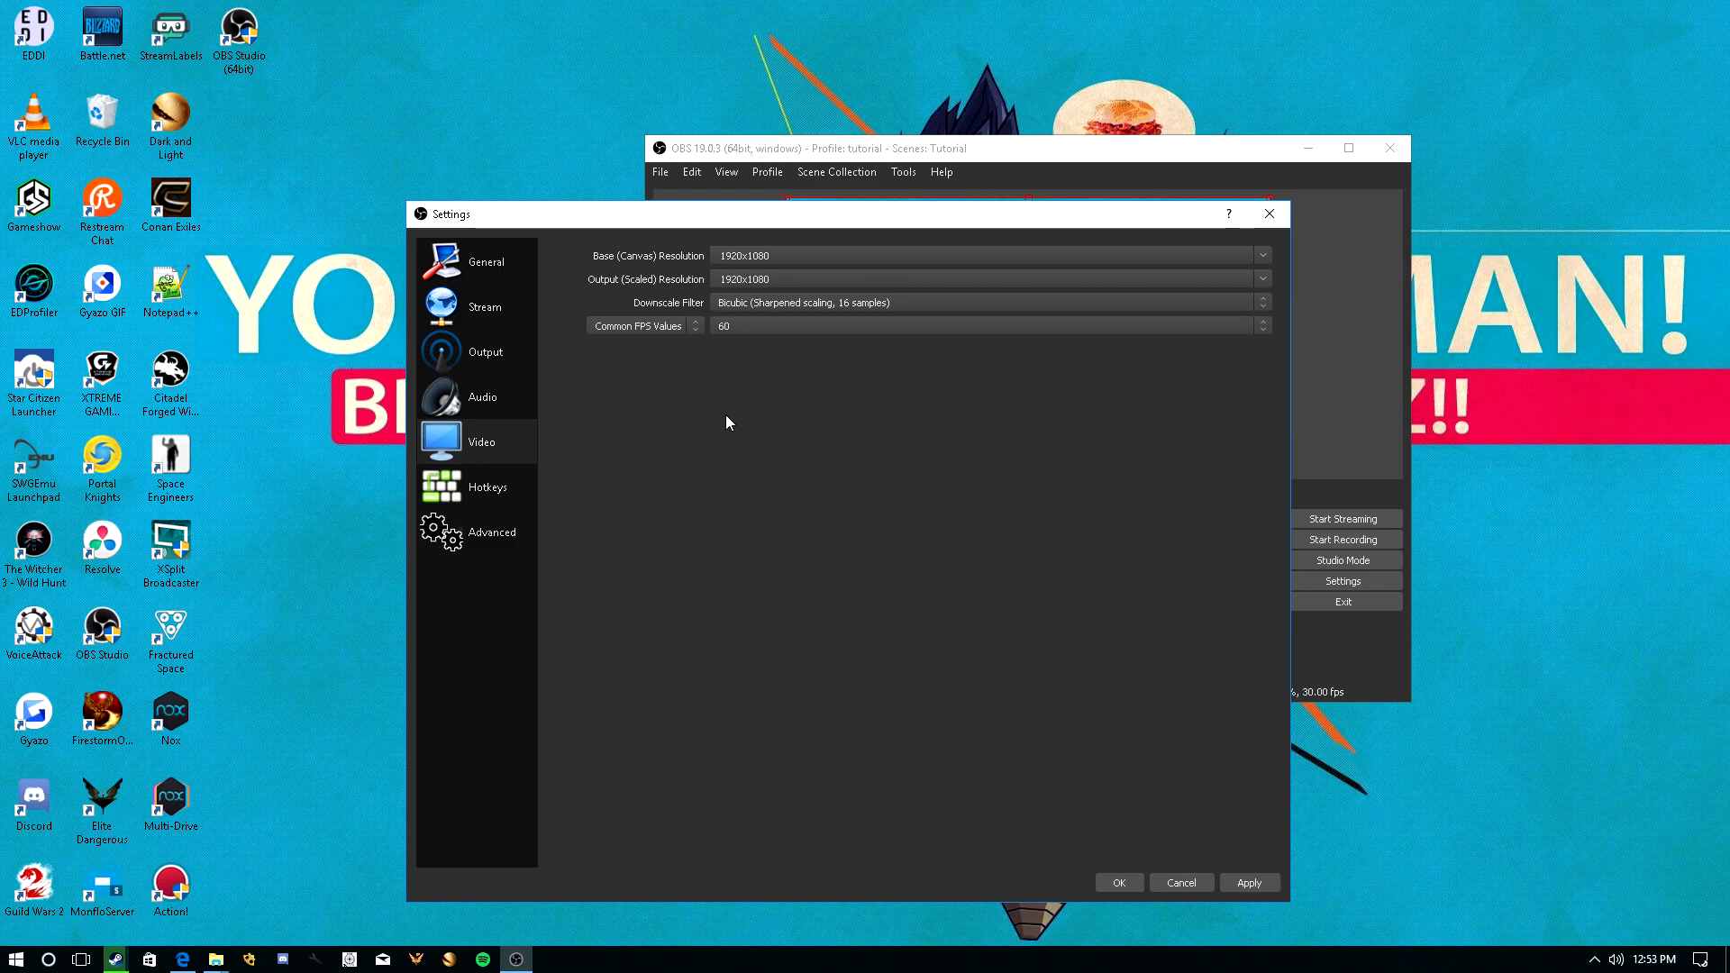
{"action": "left_click", "coordinate": [1248, 889]}
Review the hotkey, advanced and general settings without changing them, and close the settings with OK.
{"action": "left_click", "coordinate": [488, 489]}
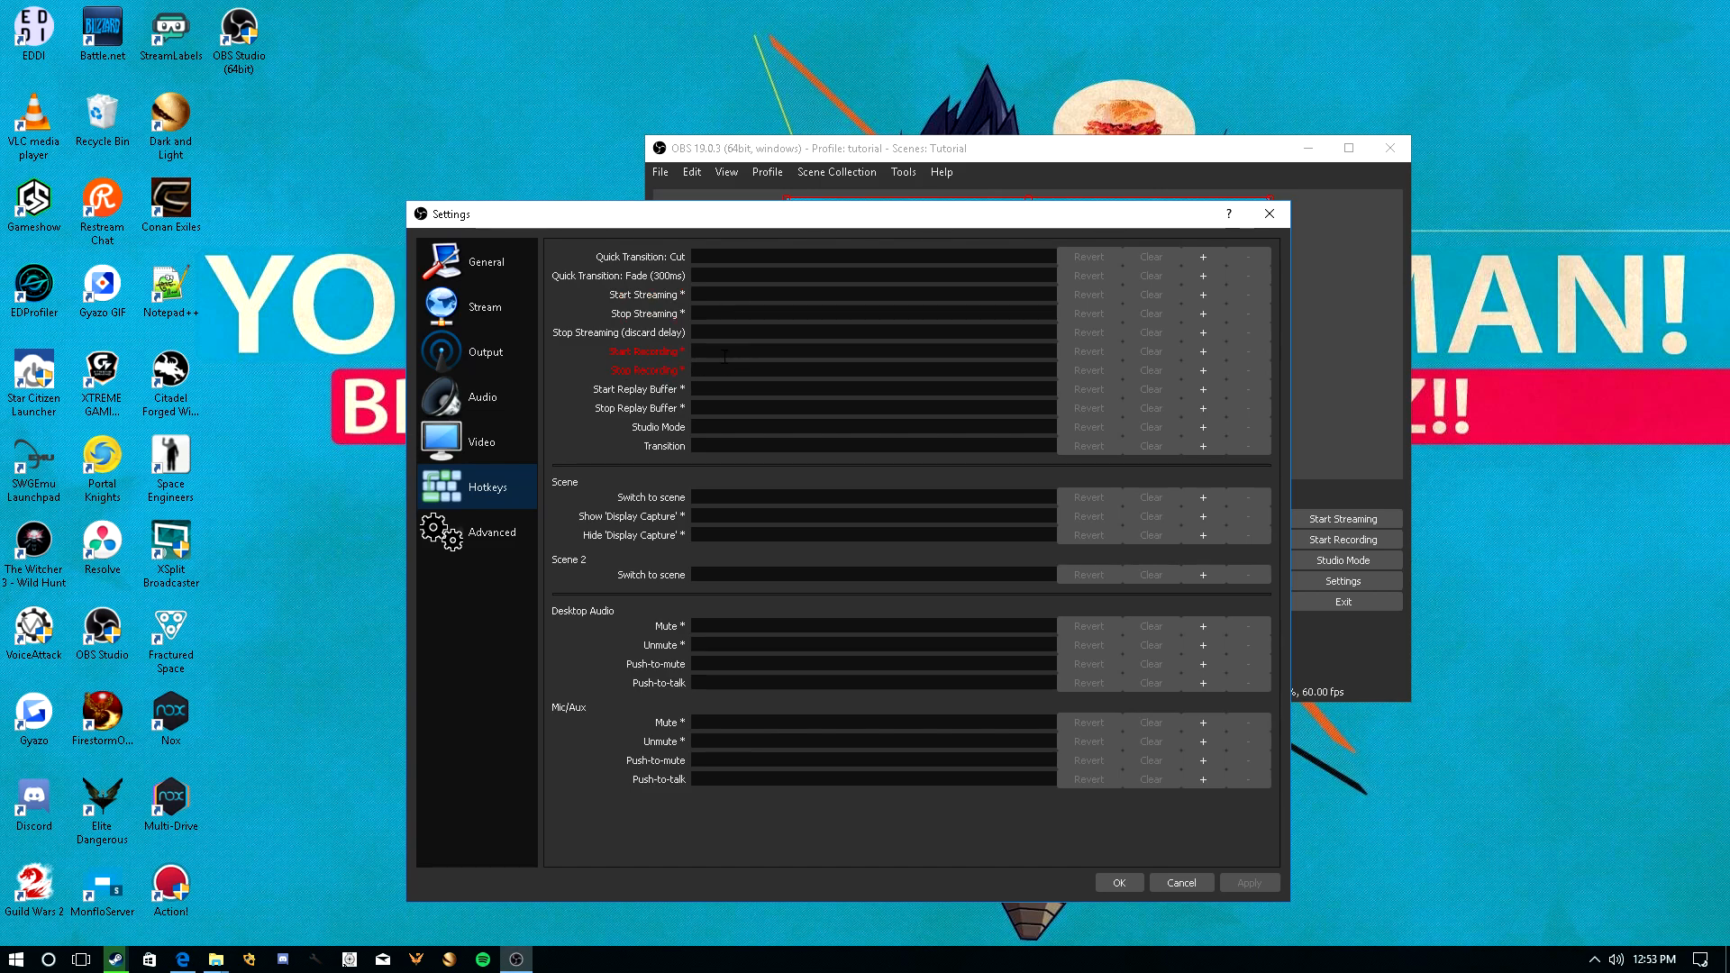
{"action": "mouse_move", "coordinate": [724, 357]}
{"action": "left_click_drag", "start_coordinate": [1729, 90], "coordinate": [1228, 127]}
{"action": "left_click_drag", "start_coordinate": [1036, 136], "coordinate": [1729, 143]}
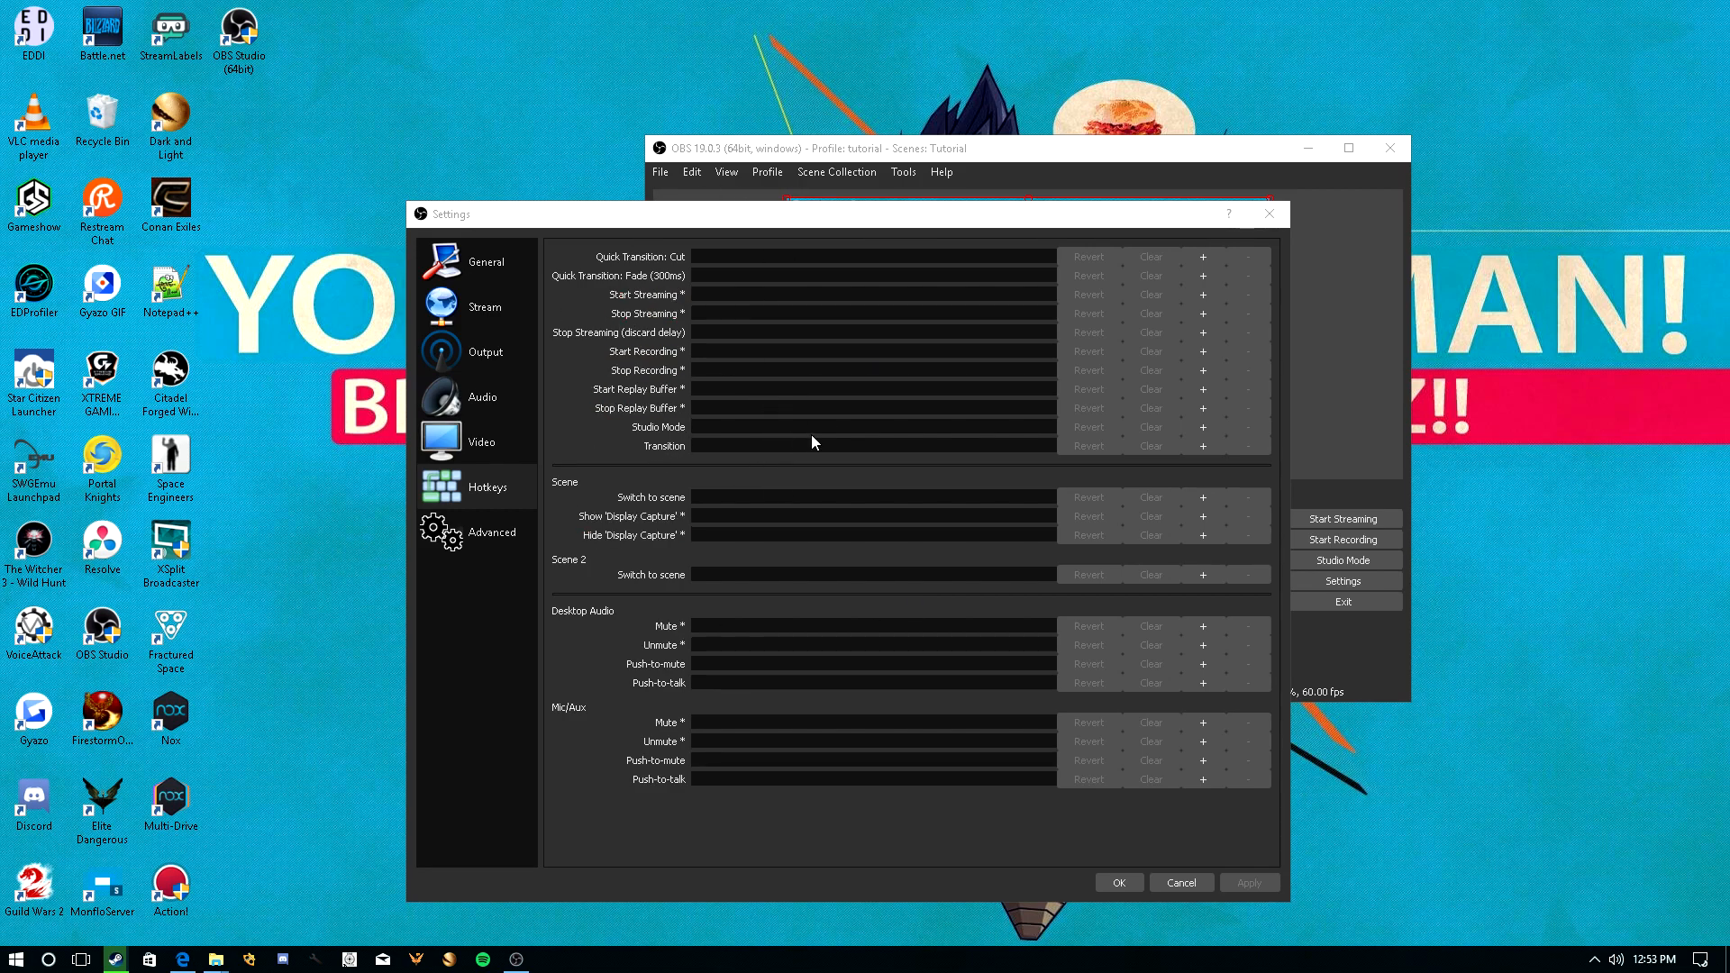
{"action": "left_click", "coordinate": [466, 548]}
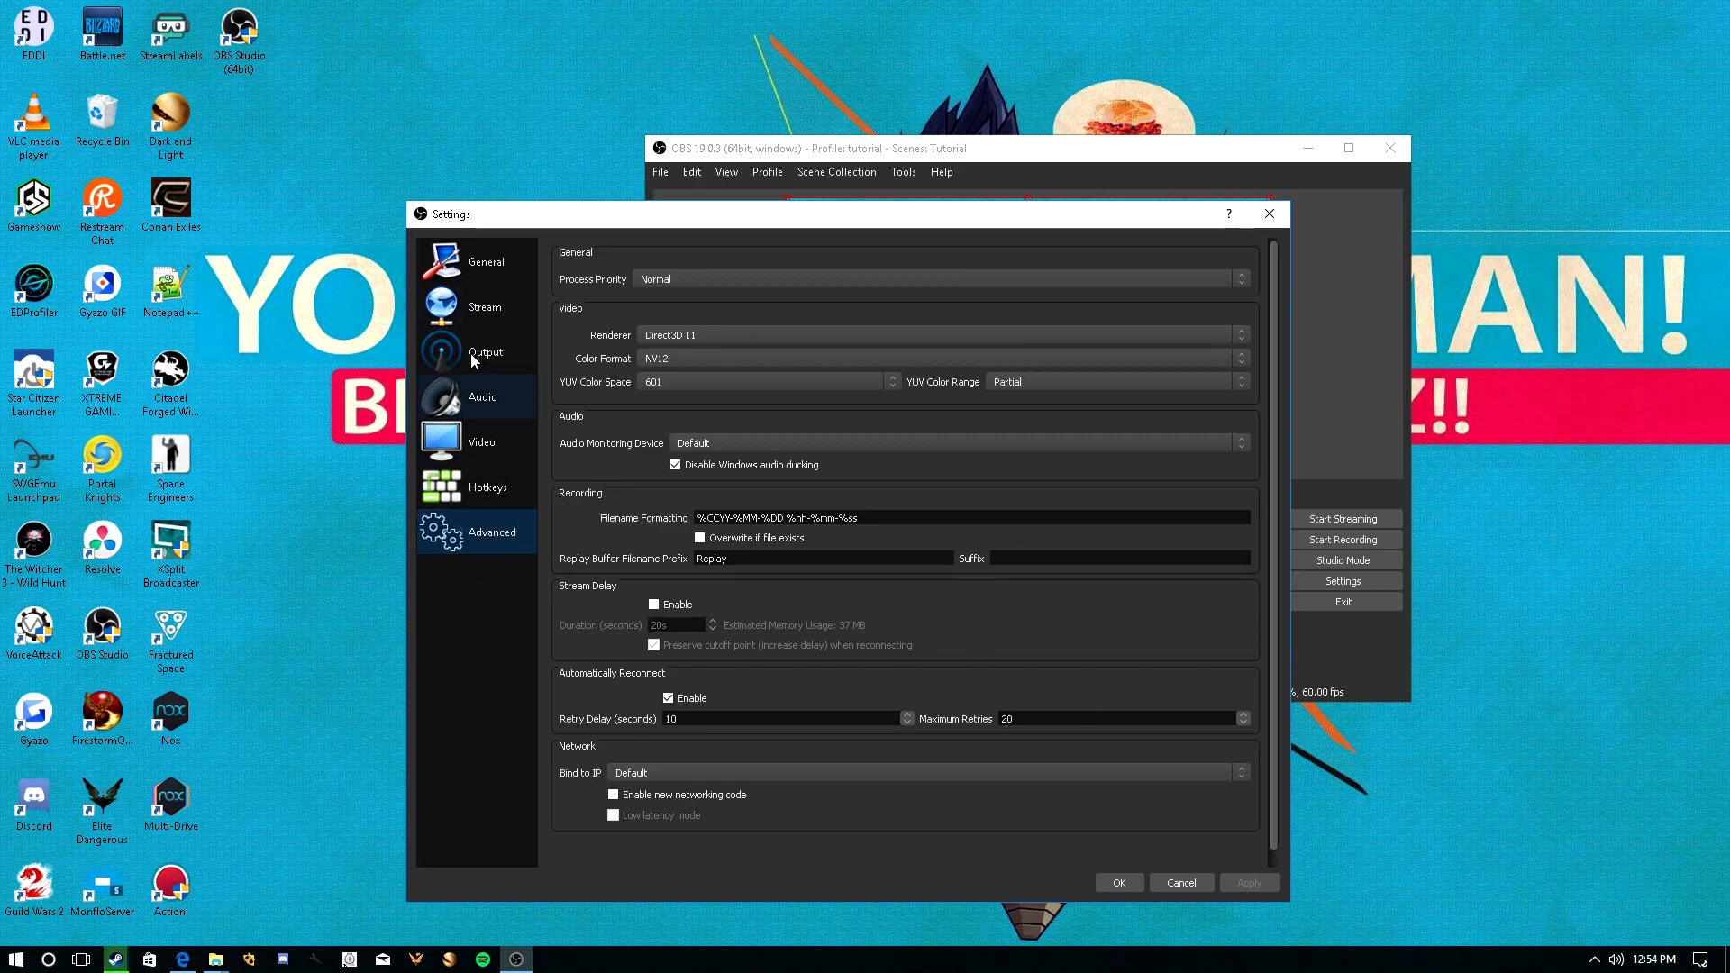
{"action": "left_click", "coordinate": [467, 270]}
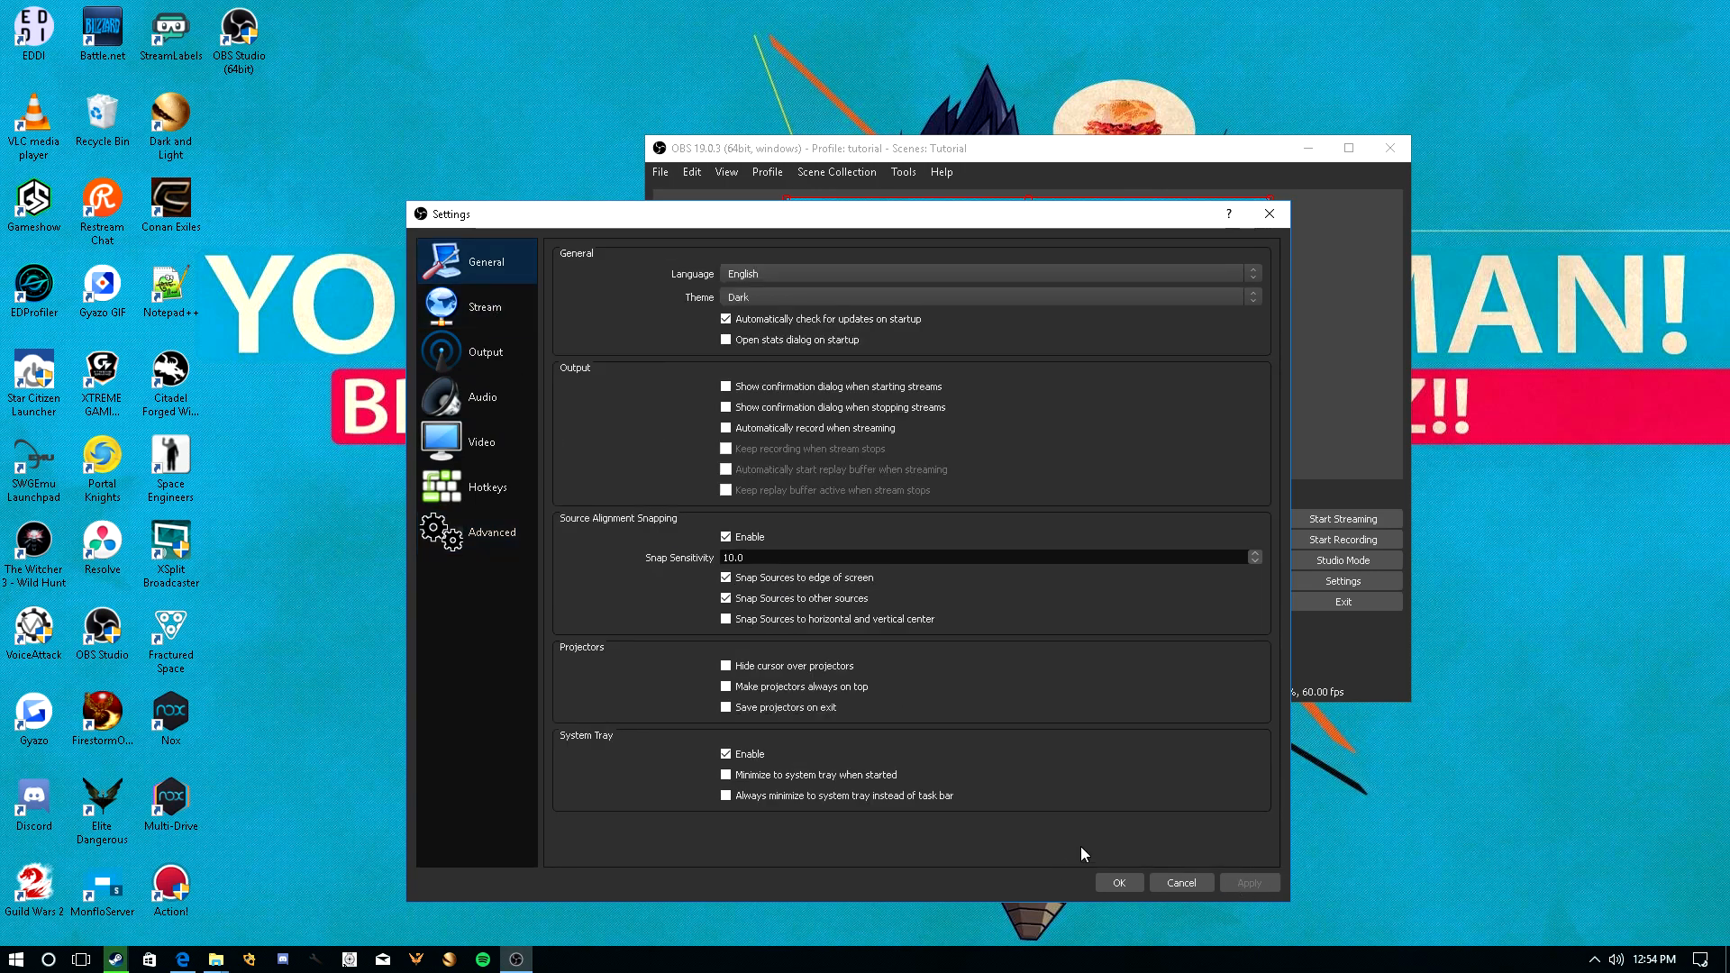
{"action": "left_click", "coordinate": [1131, 885]}
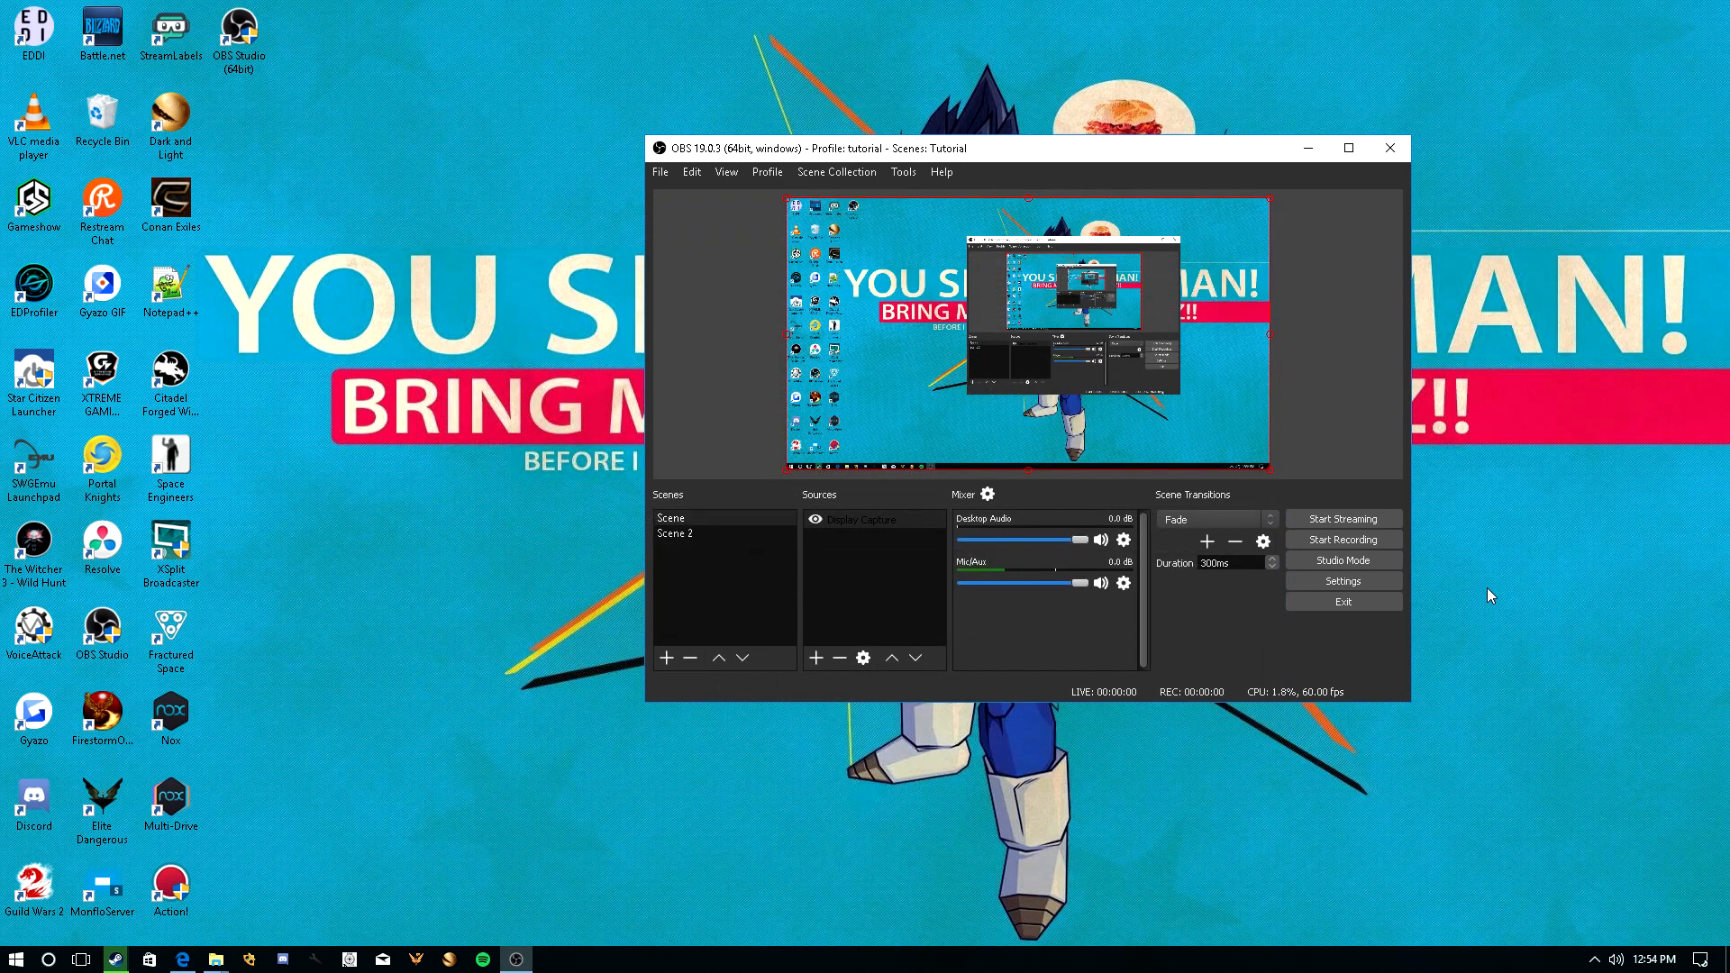
Record a short test clip of the display capture and stop the recording.
{"action": "left_click", "coordinate": [1387, 558]}
{"action": "left_click", "coordinate": [1375, 562]}
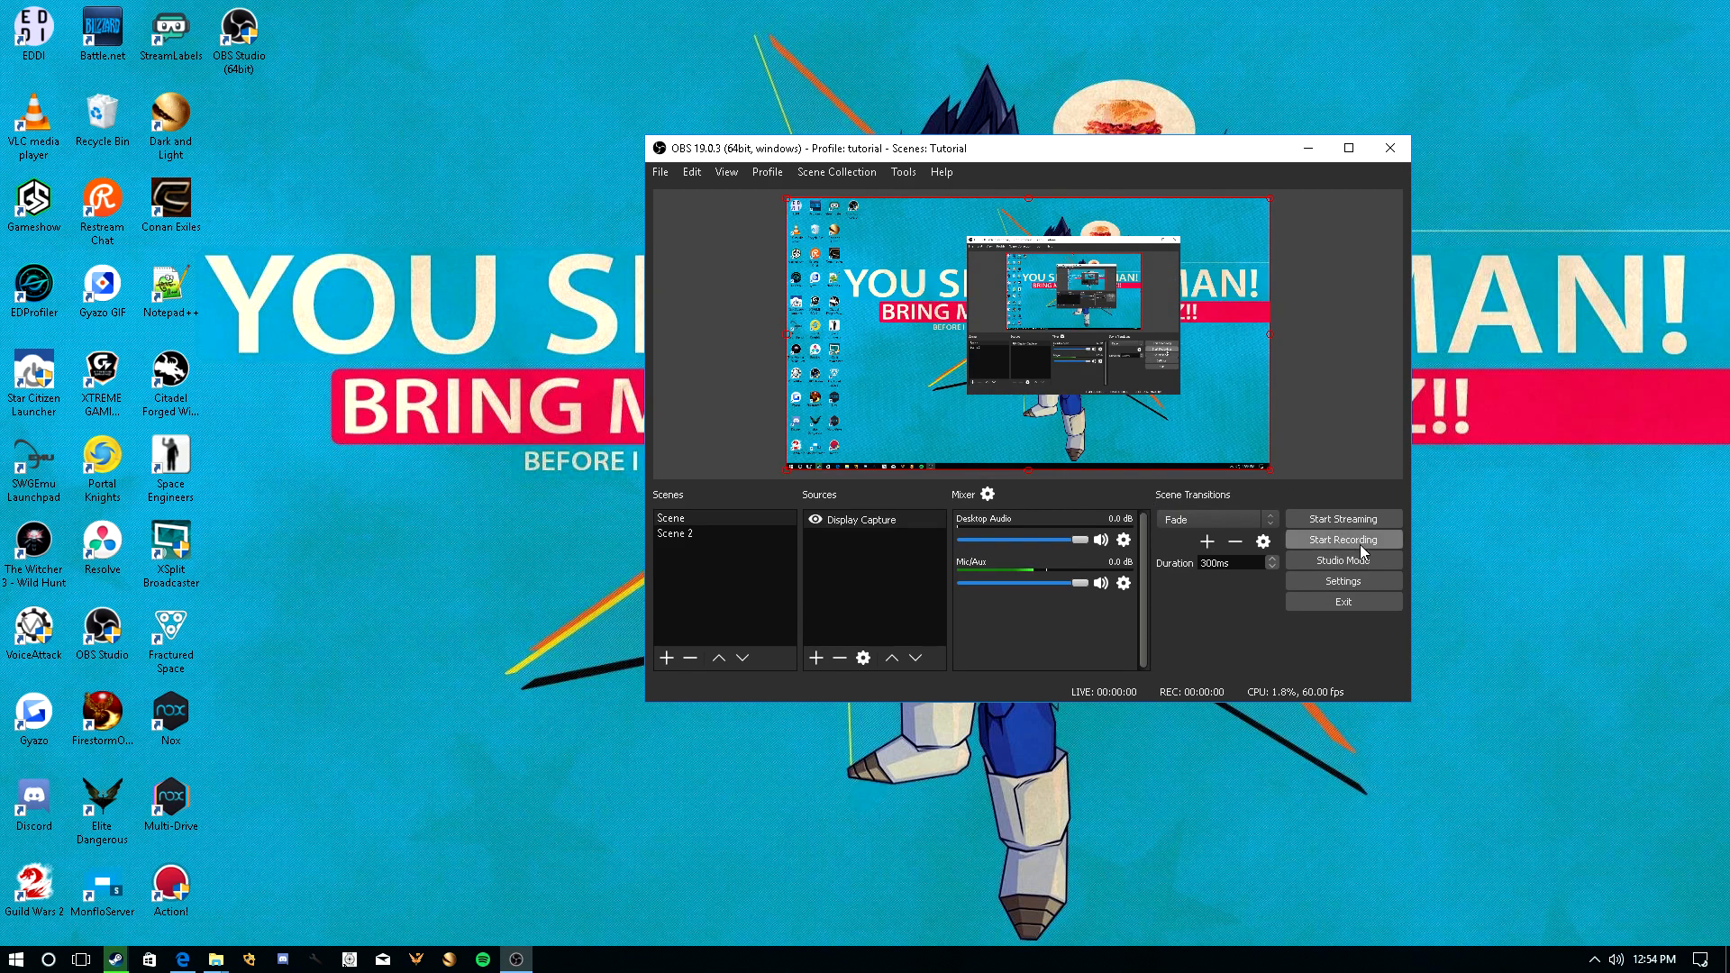
{"action": "left_click", "coordinate": [1357, 538]}
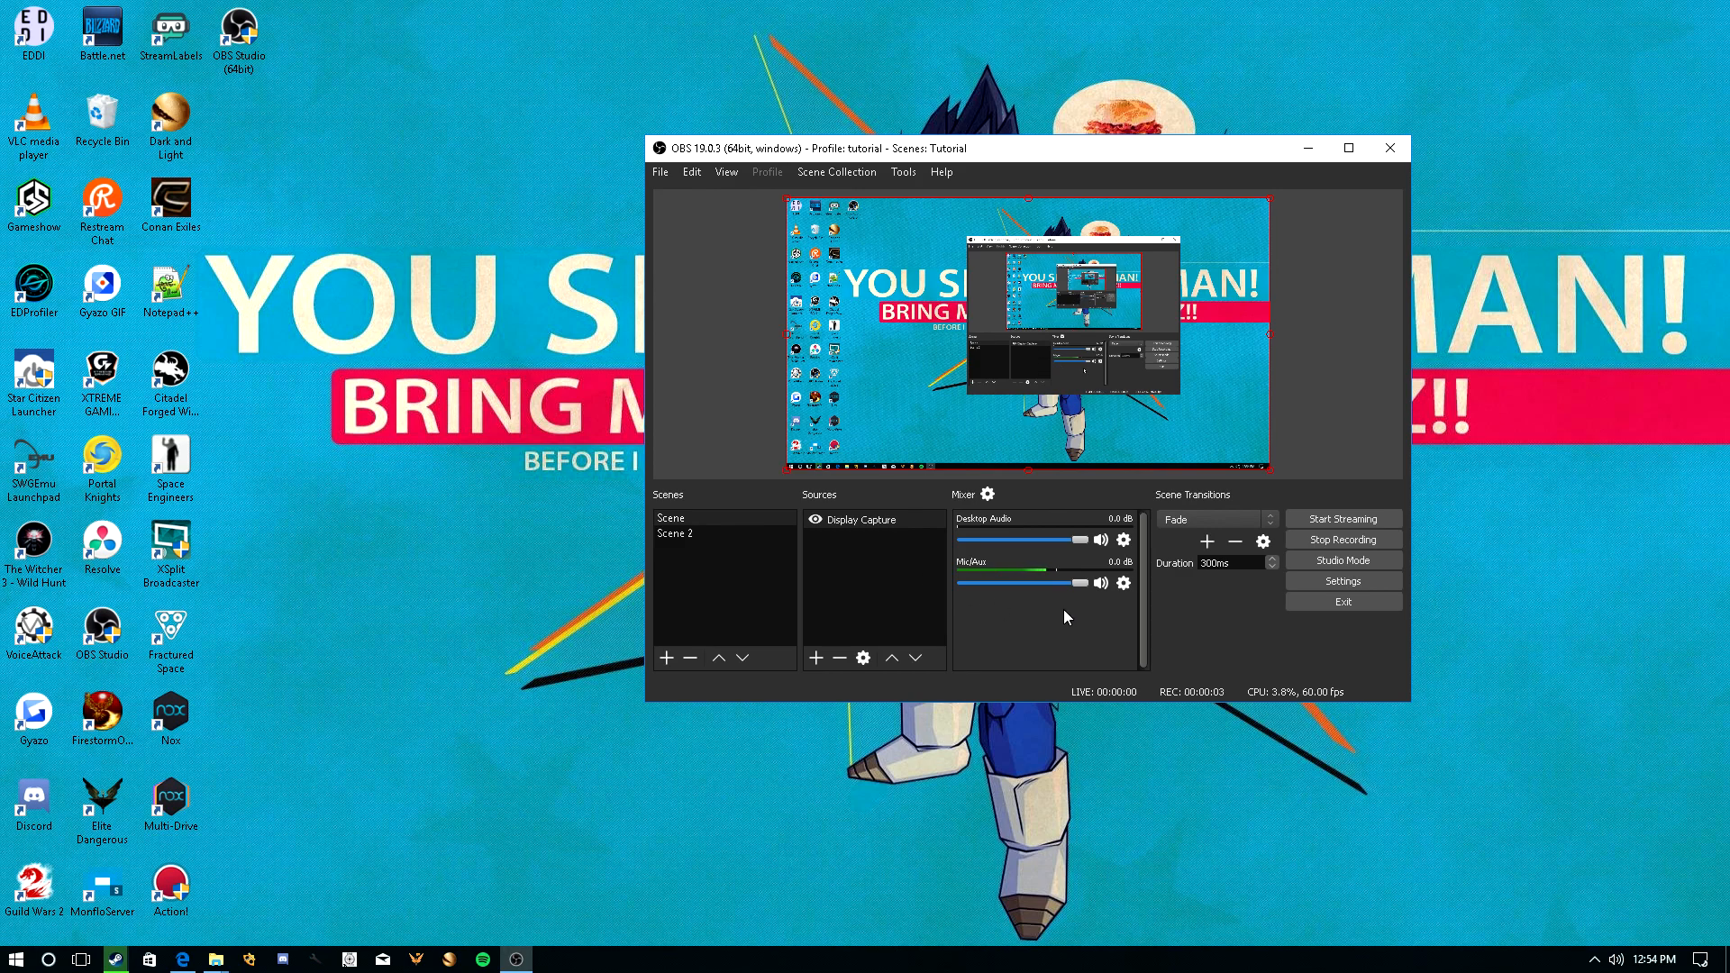
{"action": "left_click", "coordinate": [1365, 538]}
{"action": "mouse_move", "coordinate": [216, 959]}
{"action": "left_click", "coordinate": [264, 889]}
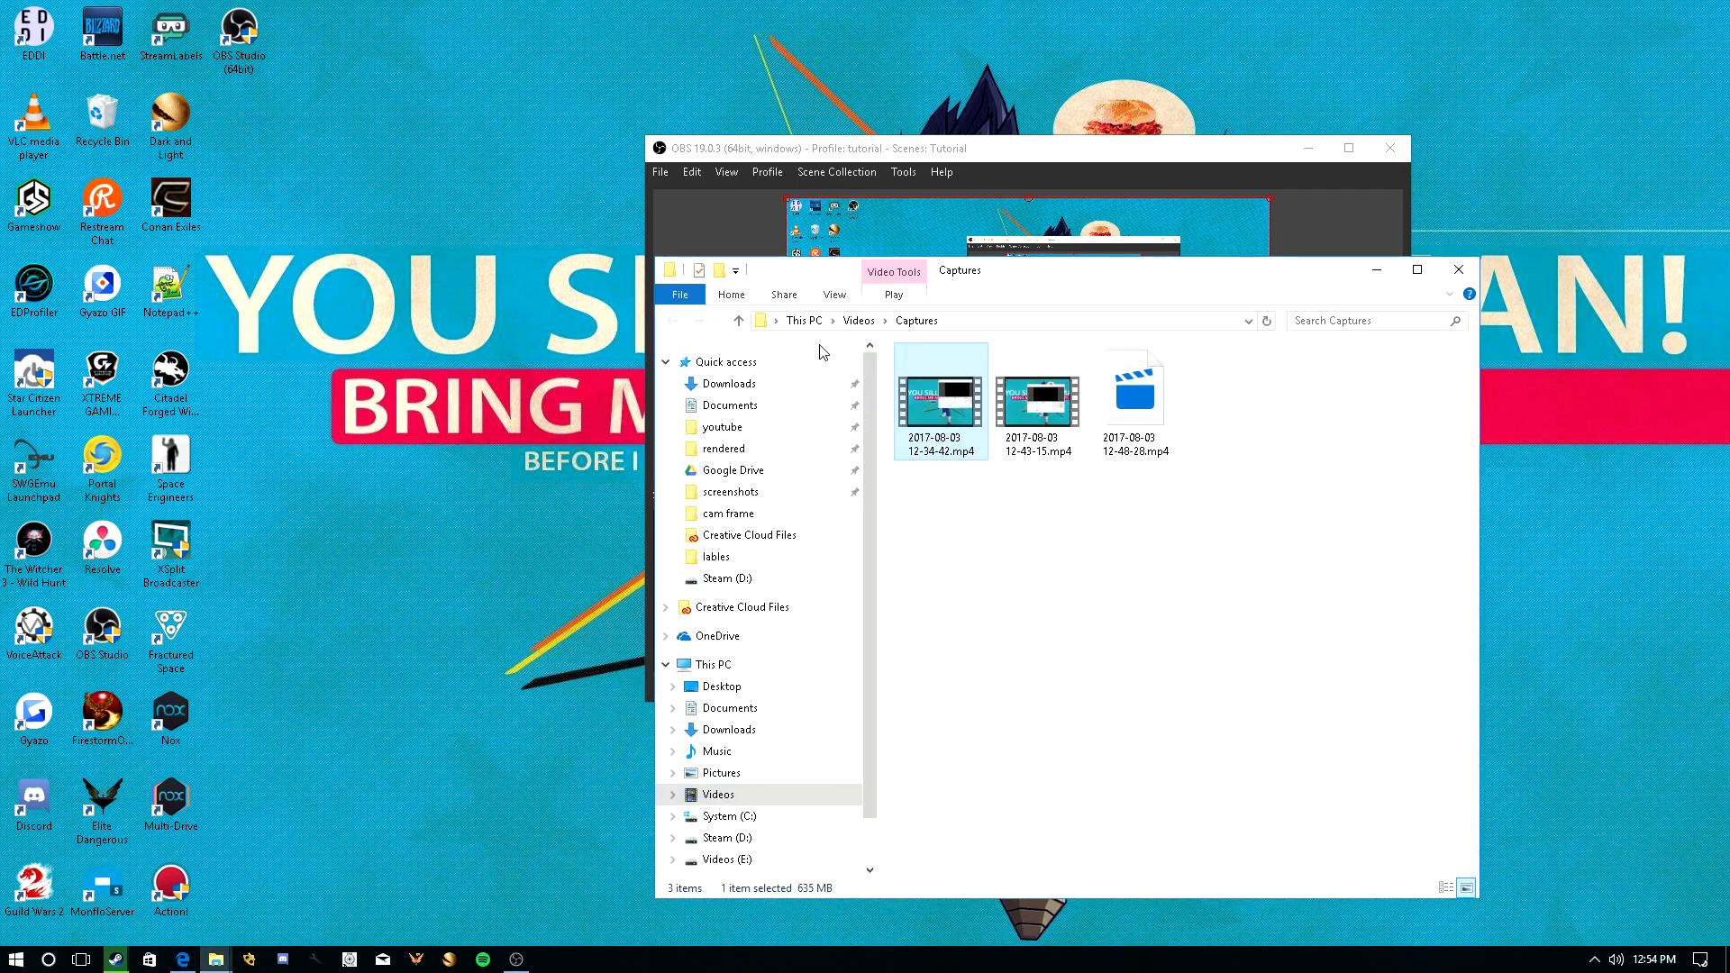
{"action": "left_click", "coordinate": [739, 322]}
{"action": "double_click", "coordinate": [937, 450]}
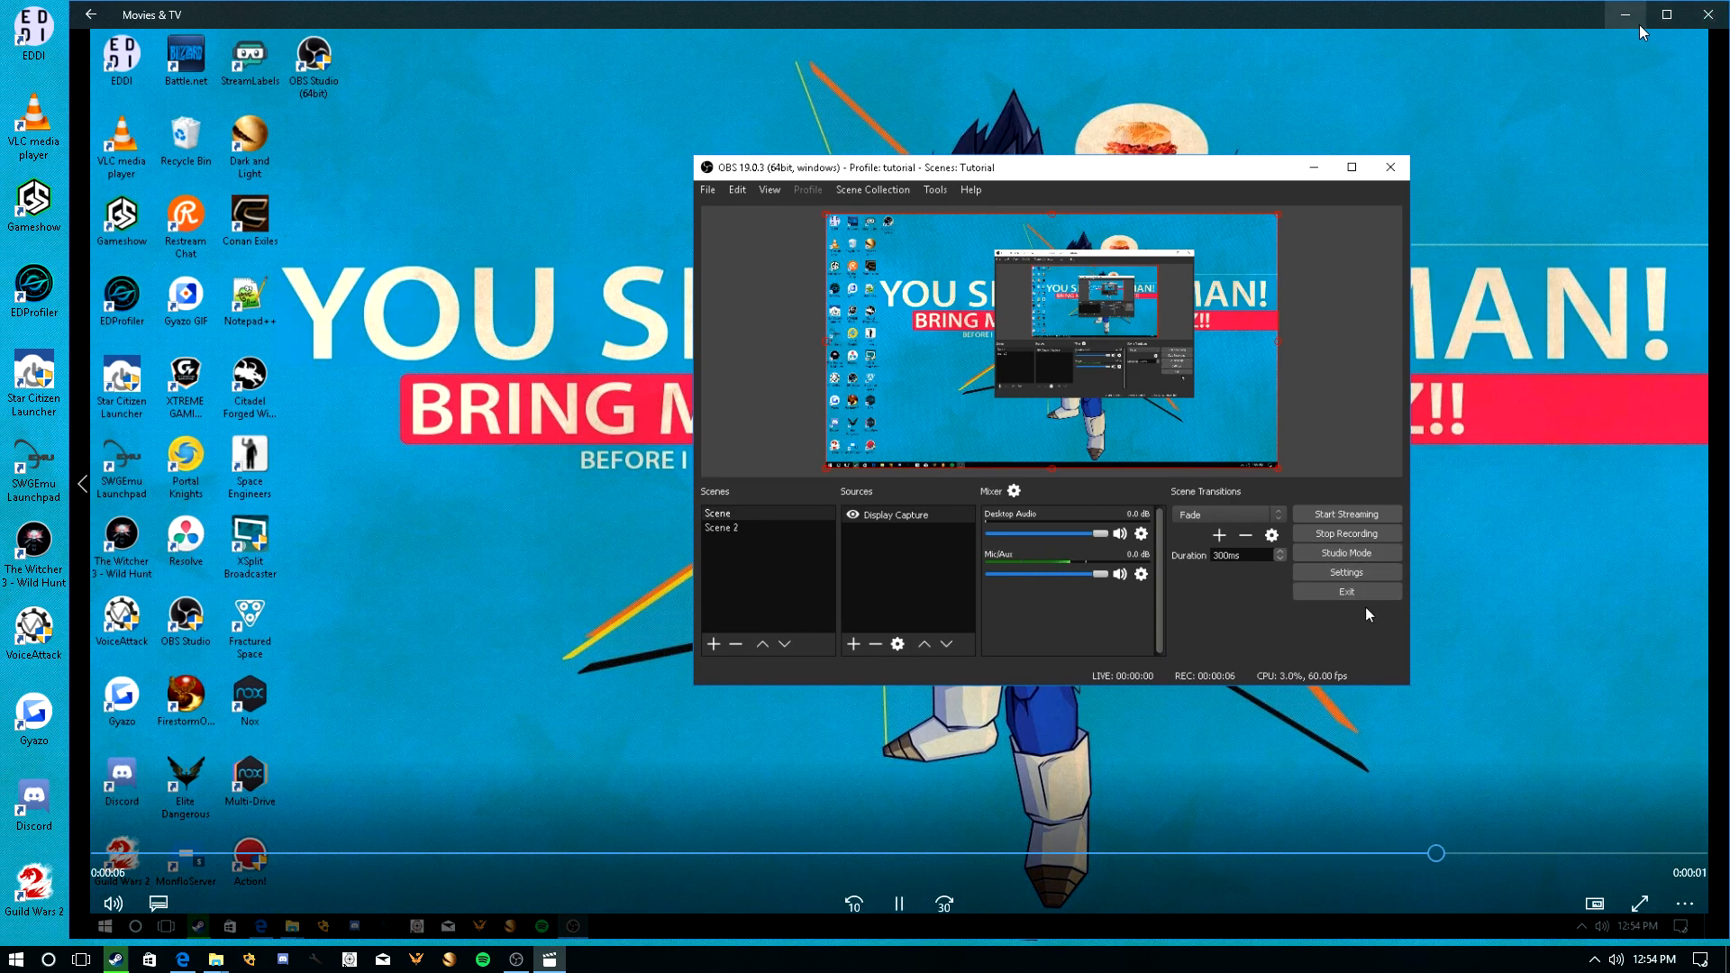
{"action": "left_click", "coordinate": [1719, 24]}
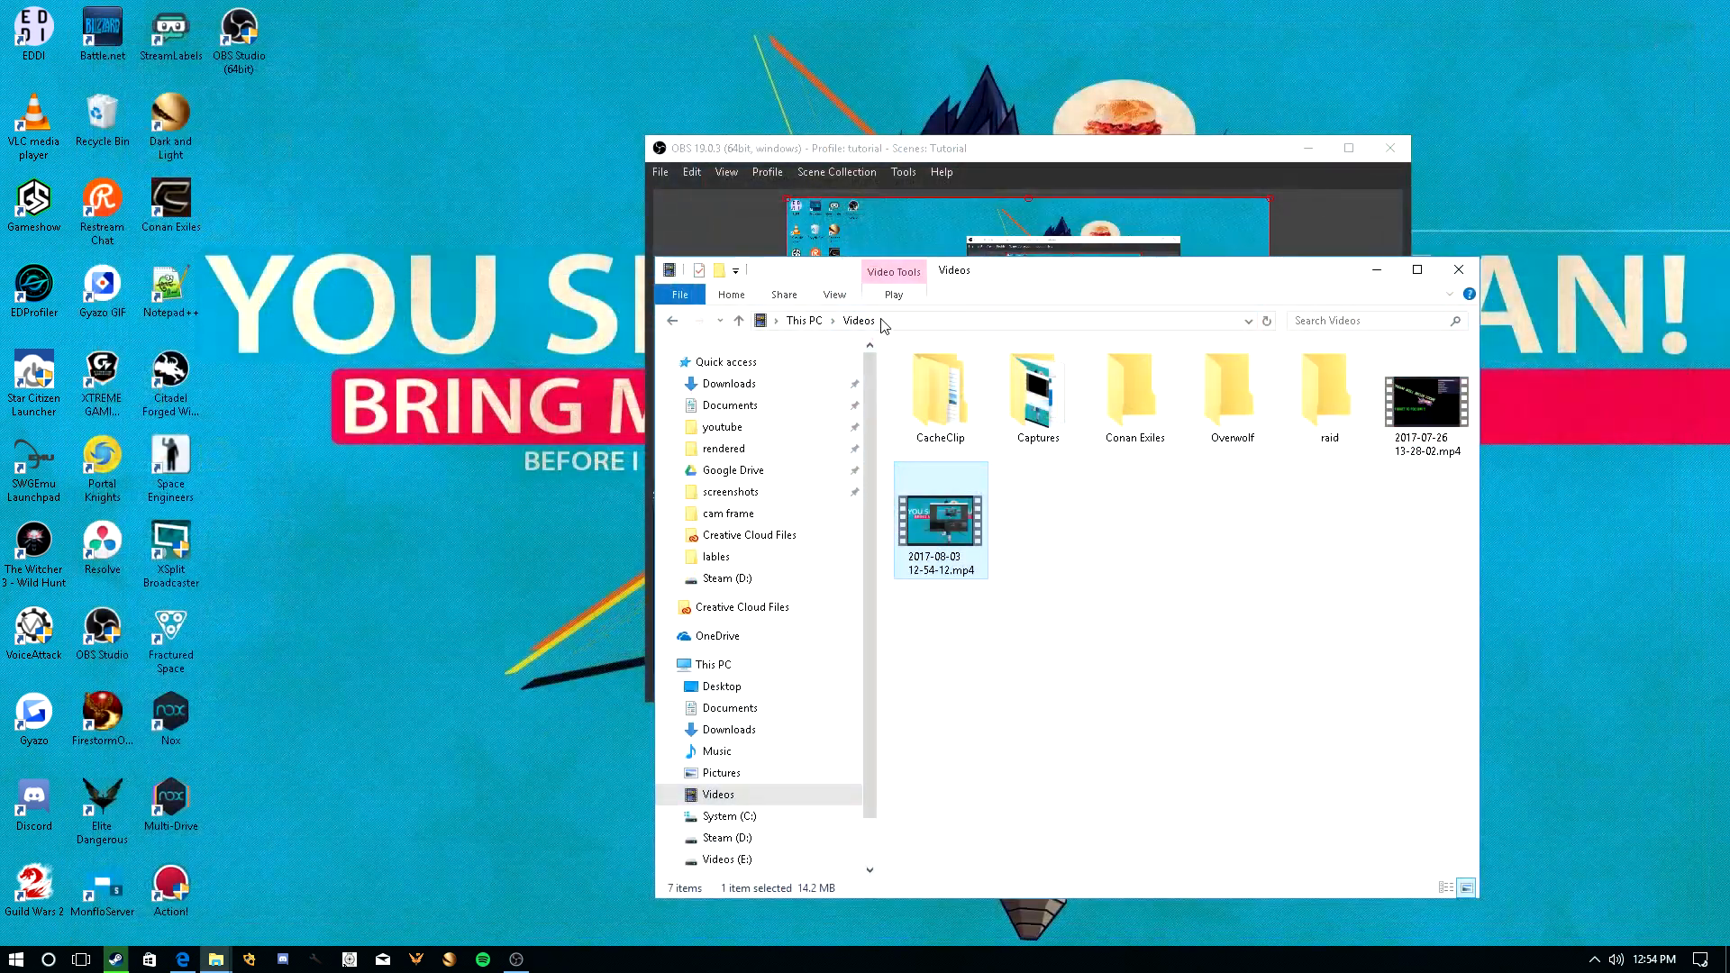
Rearrange the Videos folder window and the OBS window so the recording controls and the test file are both visible.
{"action": "left_click_drag", "start_coordinate": [1095, 261], "coordinate": [614, 284]}
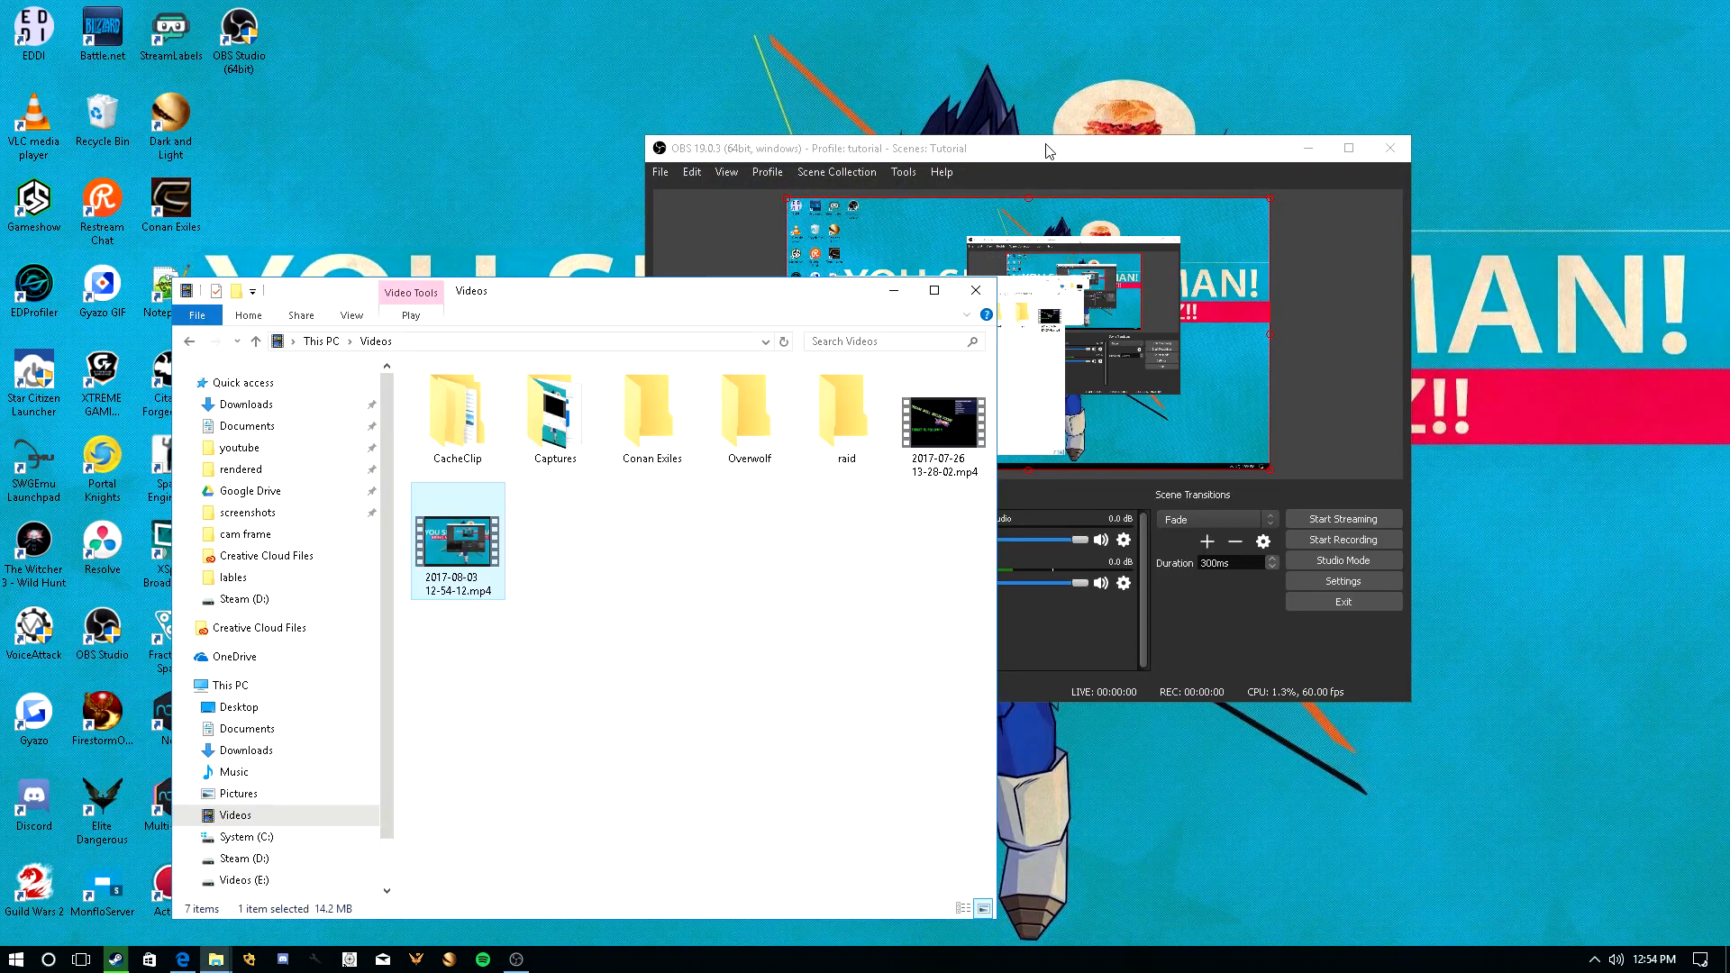
{"action": "left_click_drag", "start_coordinate": [1047, 153], "coordinate": [1059, 126]}
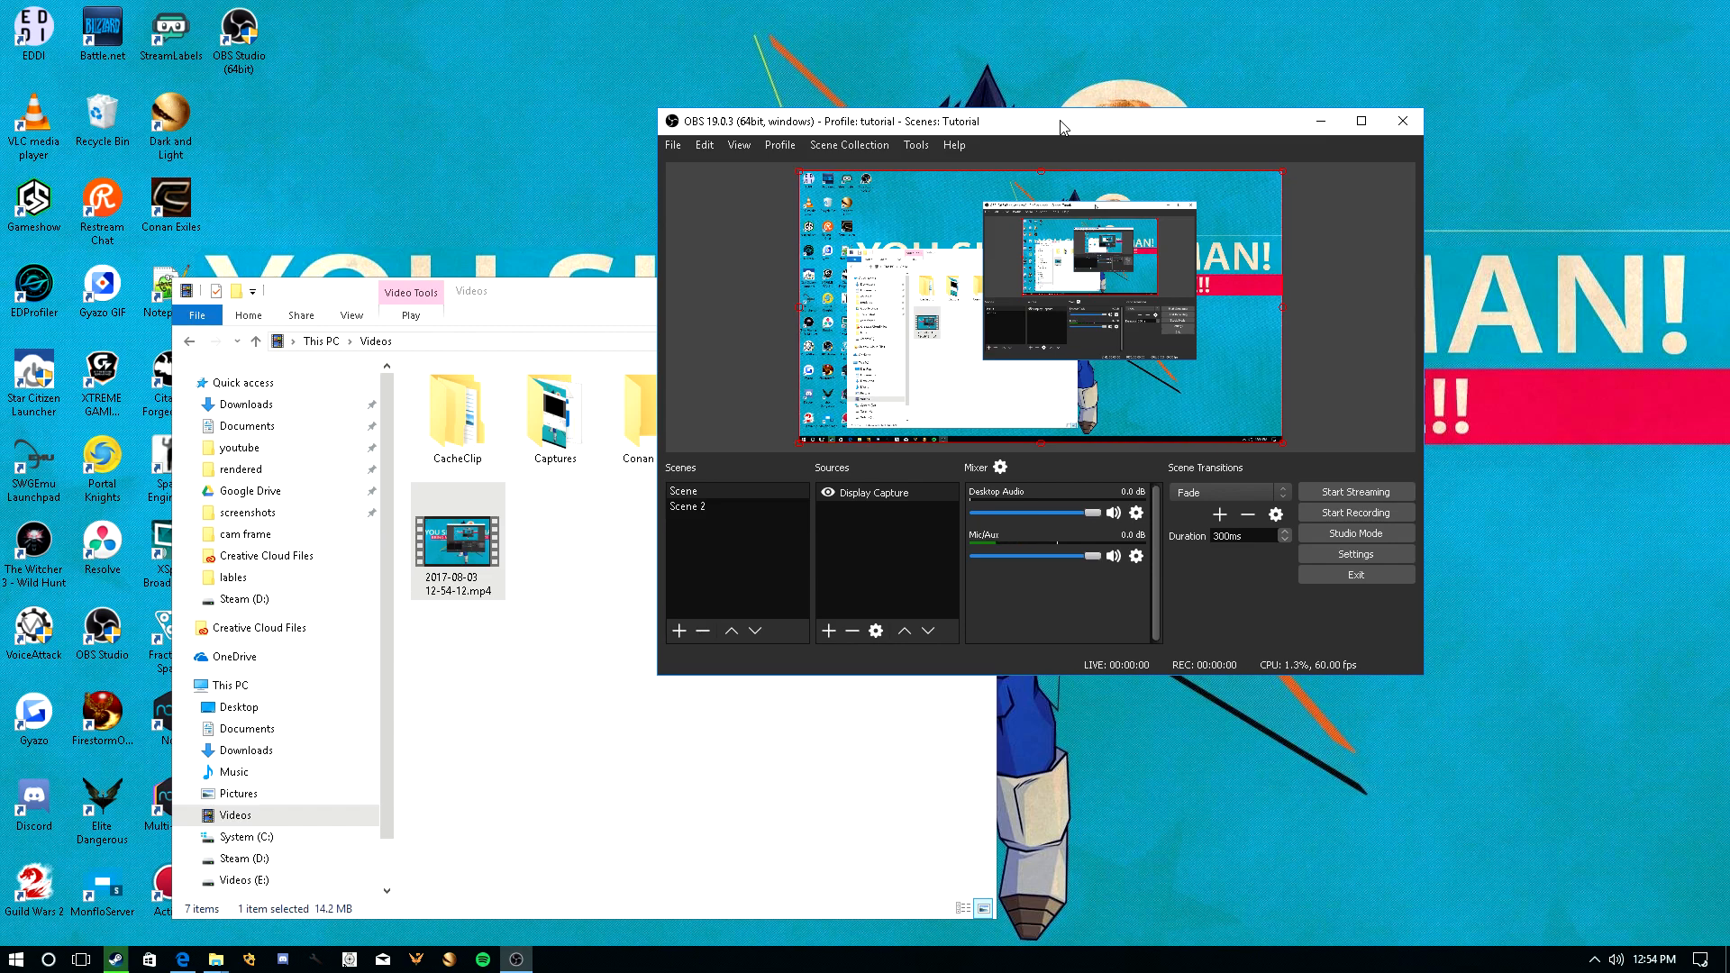